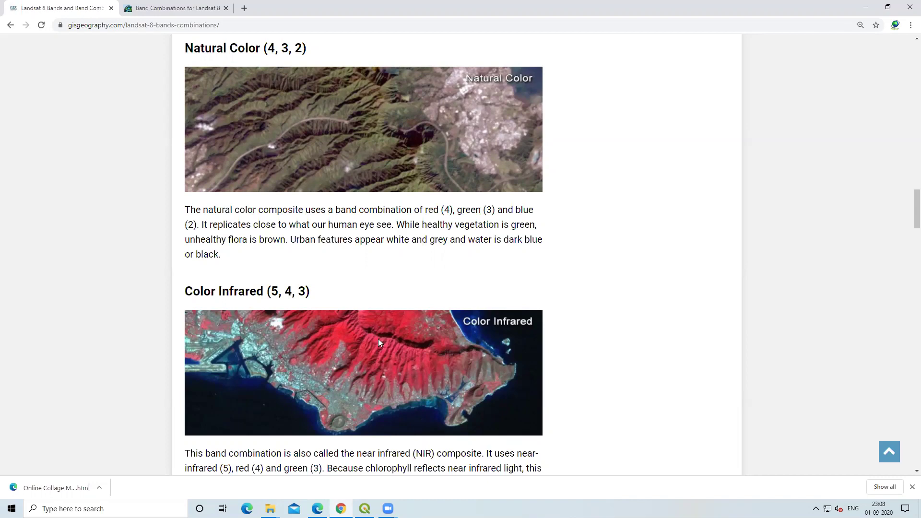
Review the Natural Color (4, 3, 2) and Color Infrared (5, 4, 3) band combinations on the Landsat 8 page
scroll(323, 305, down, 1)
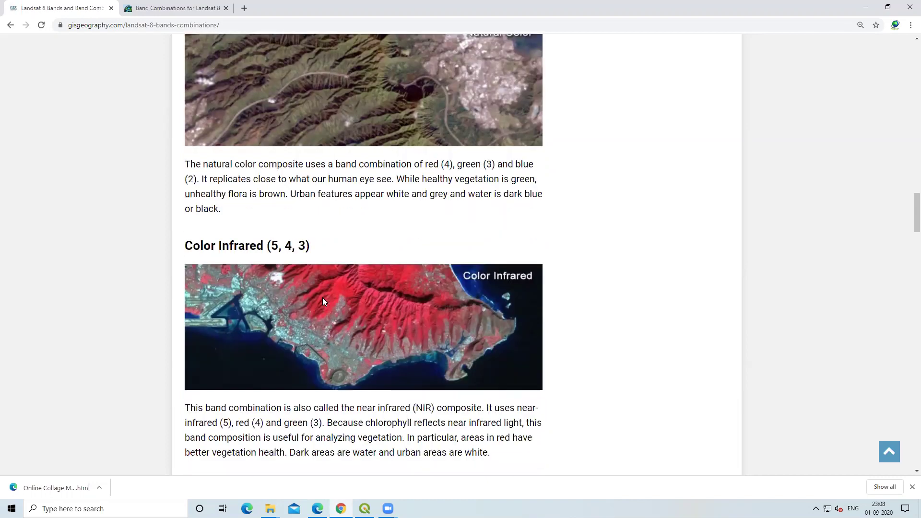
scroll(324, 305, up, 1)
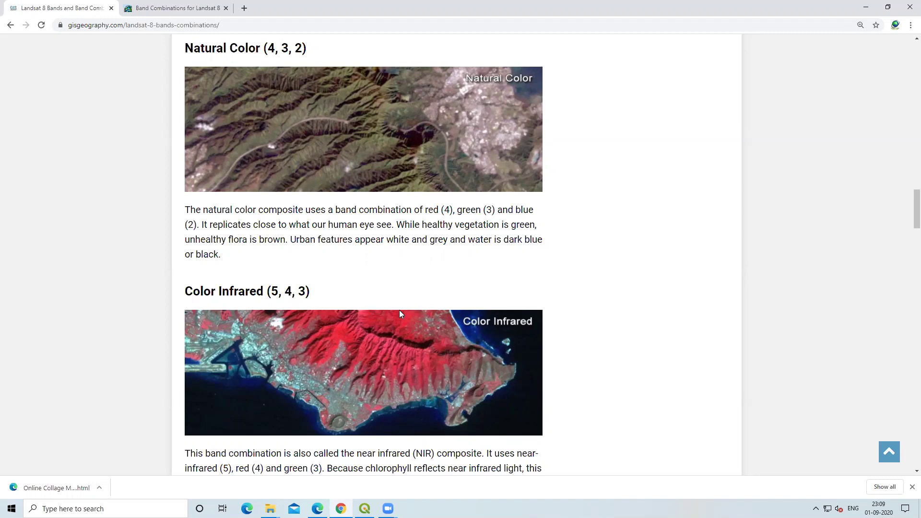
scroll(399, 311, down, 2)
scroll(396, 312, up, 2)
scroll(396, 311, down, 1)
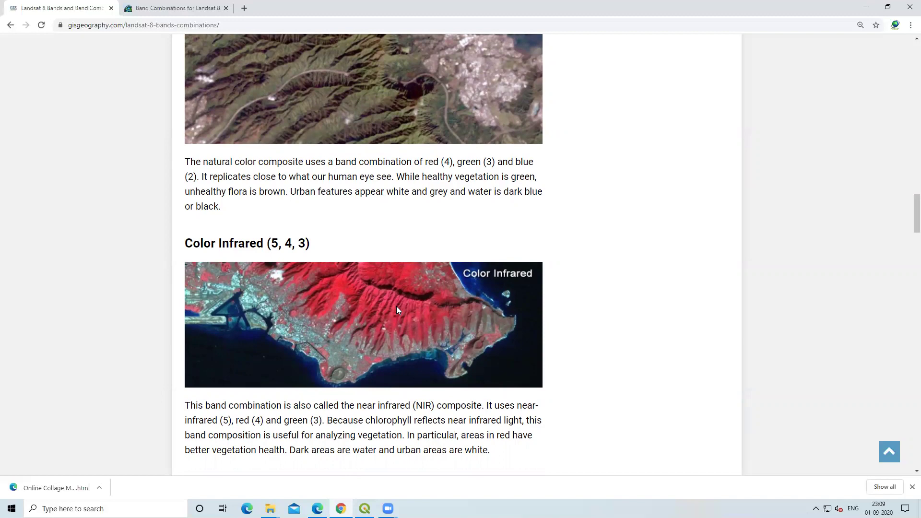
scroll(290, 296, up, 1)
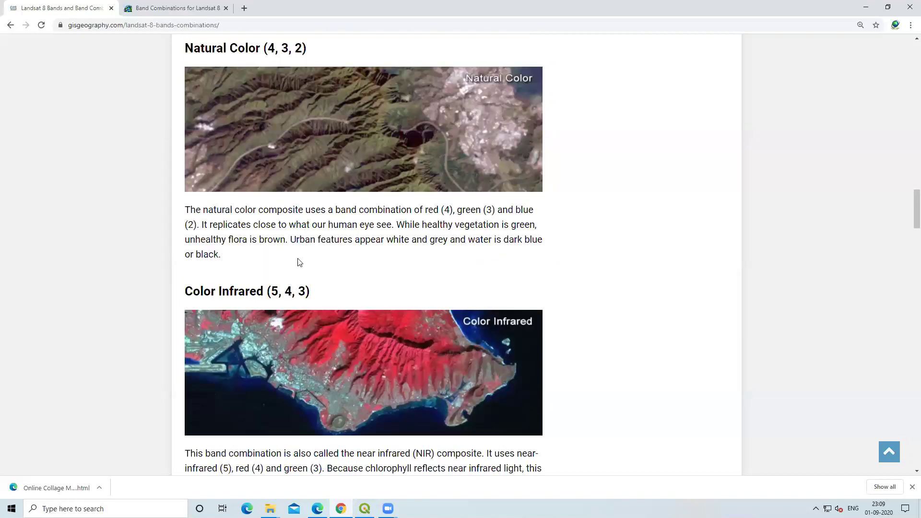
Search the web for USGS Earth Explorer in a new browser tab and open the EarthExplorer site
click(244, 9)
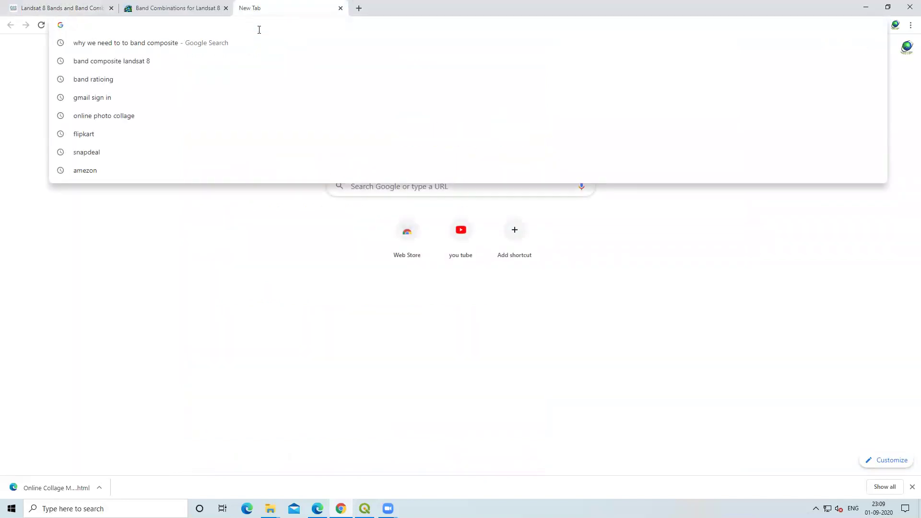
text(e)
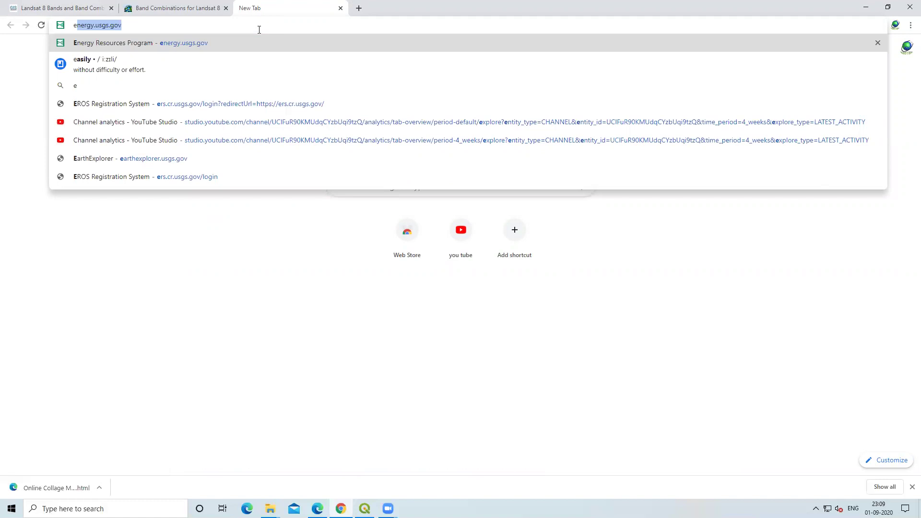
key(BackSpace)
key(BackSpace)
text(usgs)
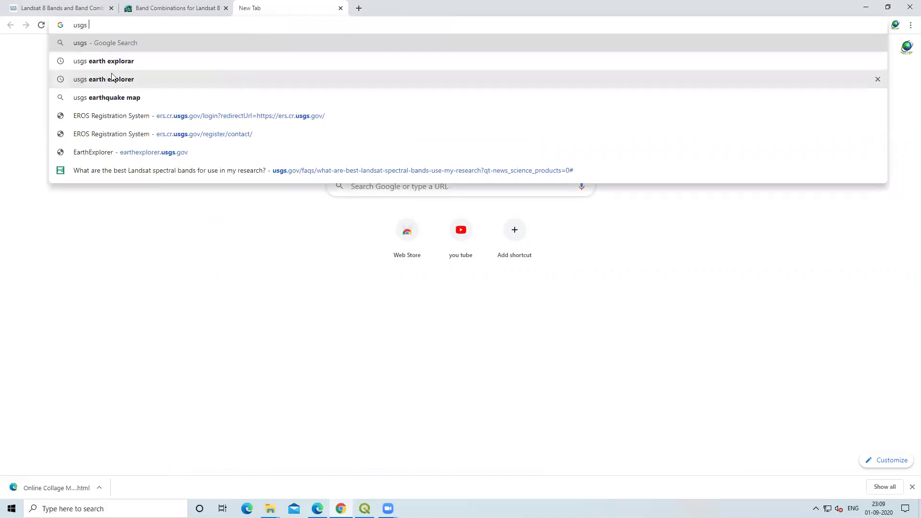
click(122, 65)
click(189, 178)
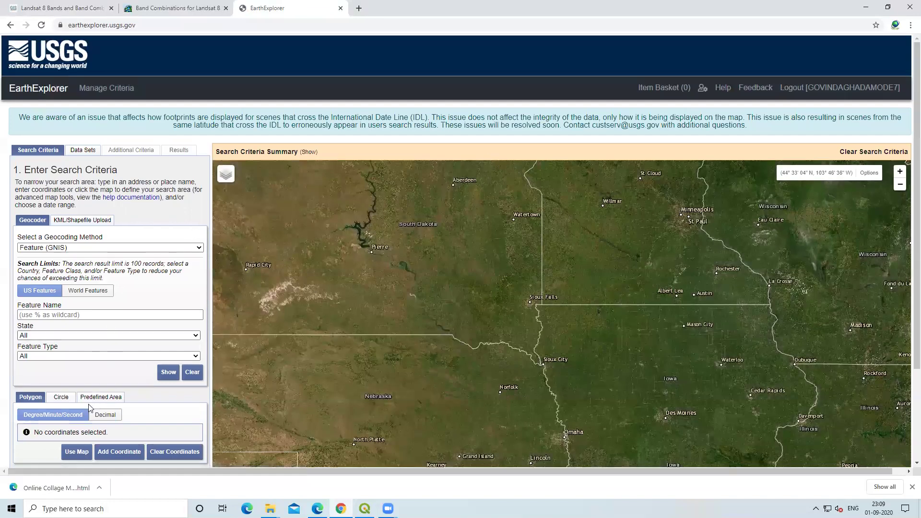
Geocode "pune" with the Address/Place method and use the found location as the first search coordinate
click(65, 248)
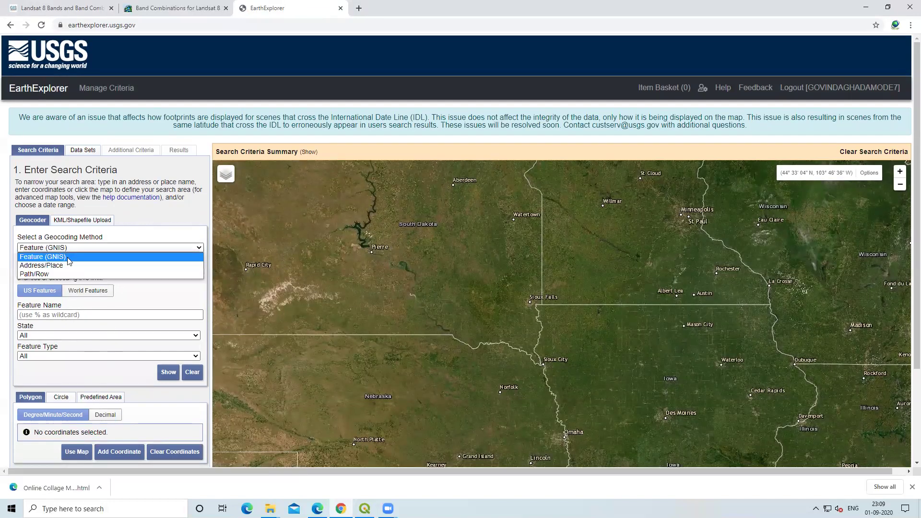
click(68, 264)
click(68, 277)
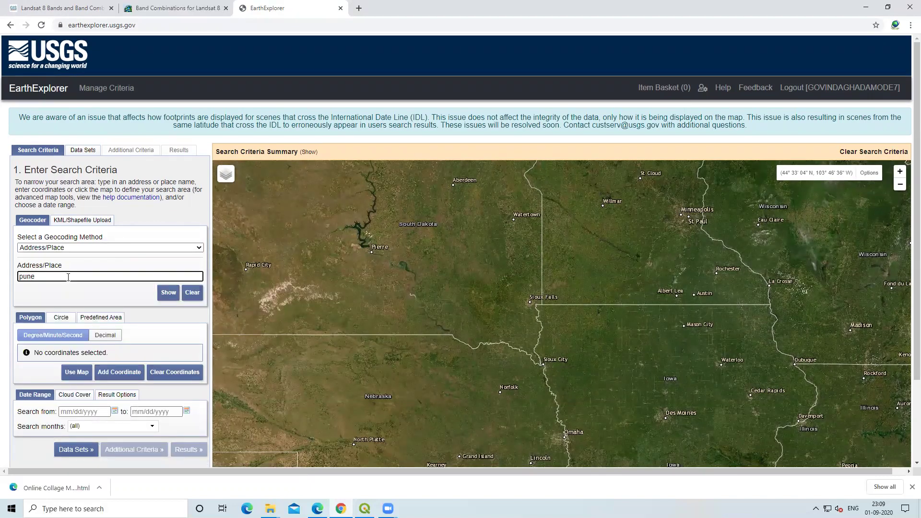
key(Return)
click(76, 347)
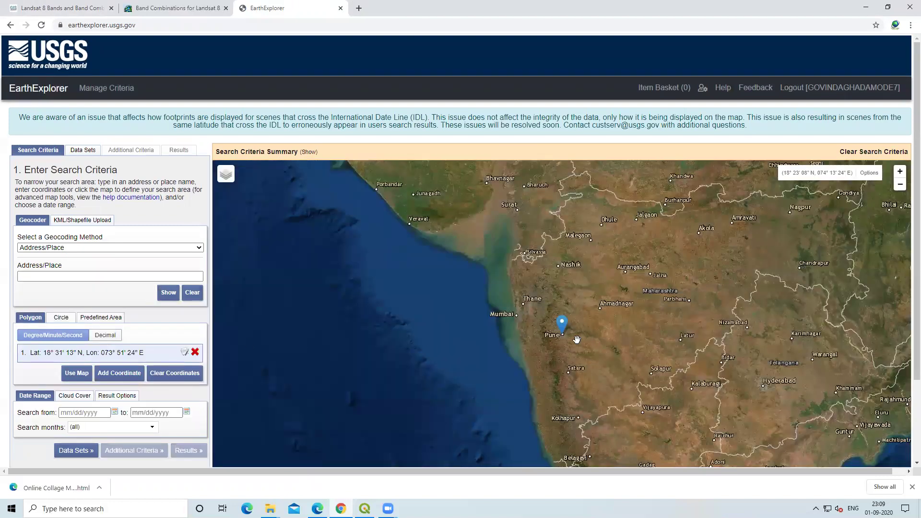
Add three polygon corners on the map at about 18°32′ N 74°19′ E, 18°15′ N 74°23′ E and 18°11′ N 73°53′ E
scroll(590, 339, up, 2)
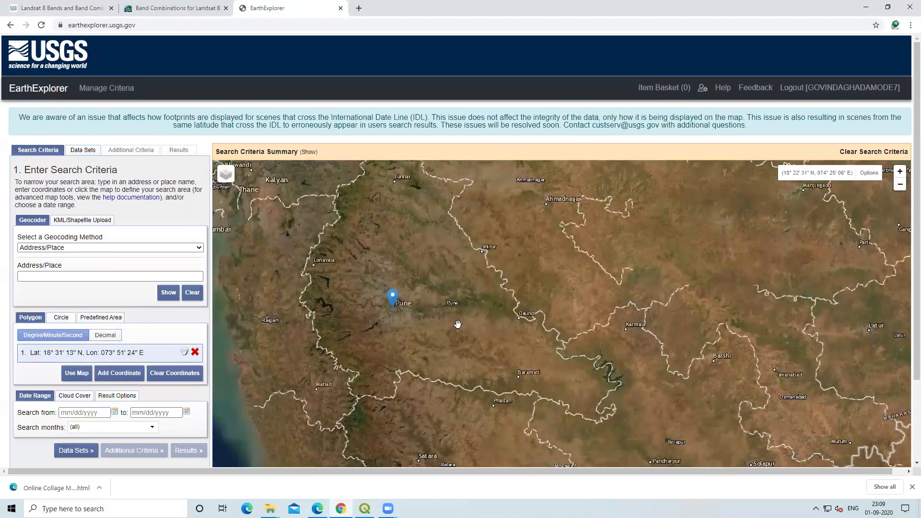
click(471, 303)
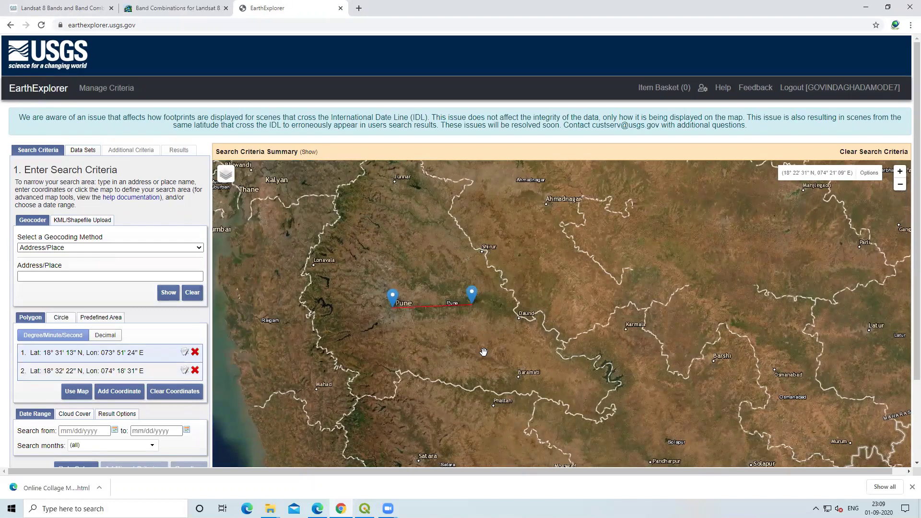
click(484, 356)
click(398, 368)
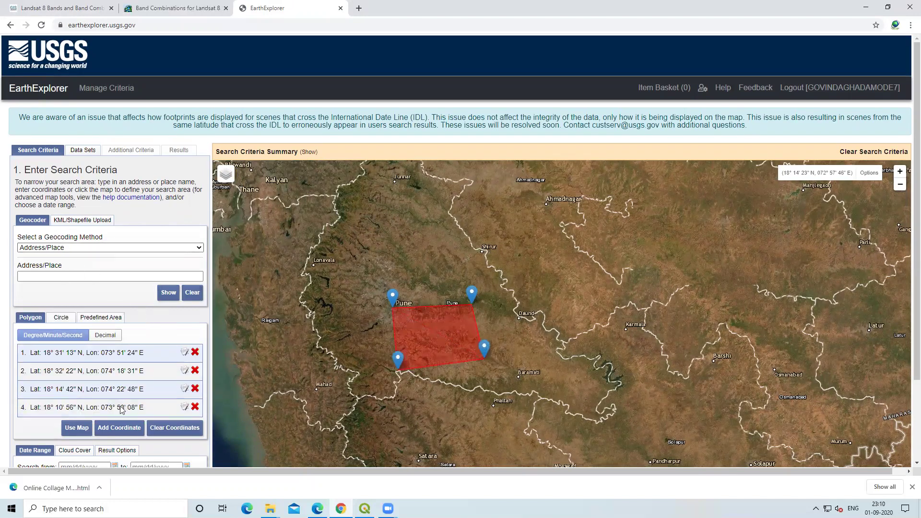
Delete the fourth, third and second search coordinates, leaving only the Pune point
click(195, 407)
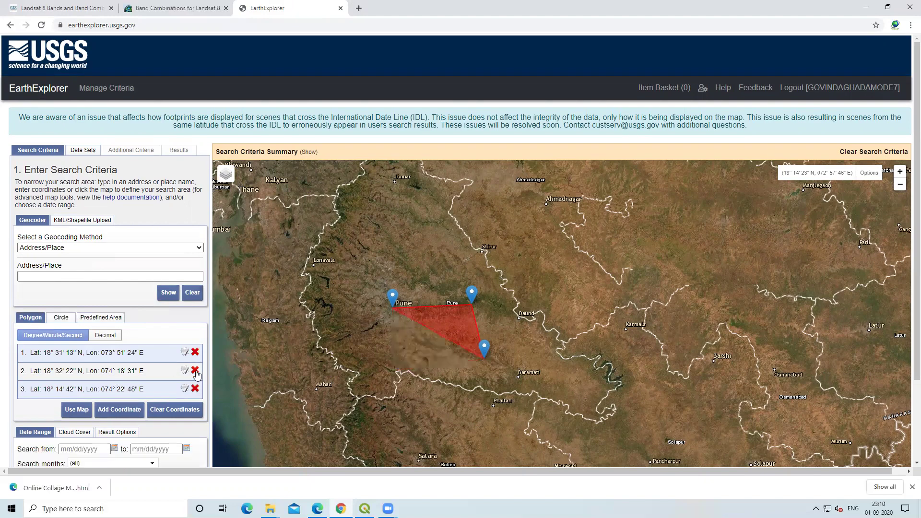
click(196, 389)
click(196, 371)
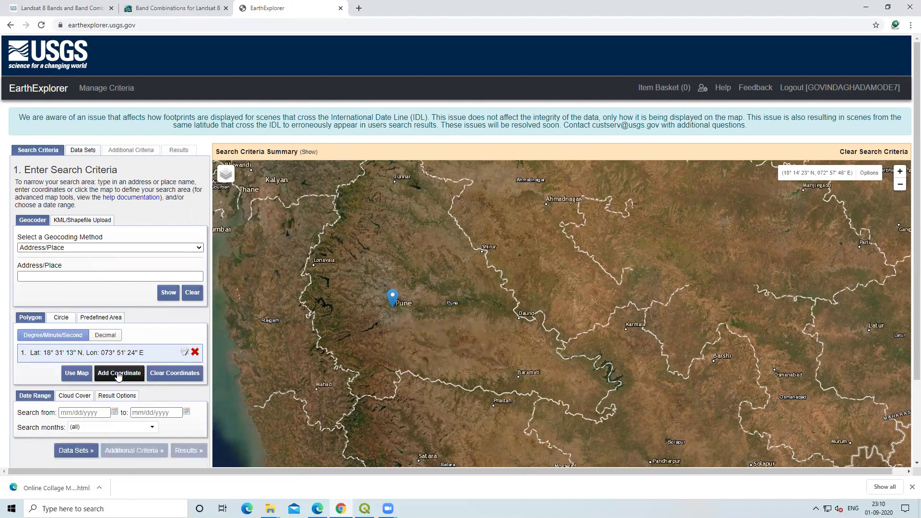
click(127, 377)
click(416, 244)
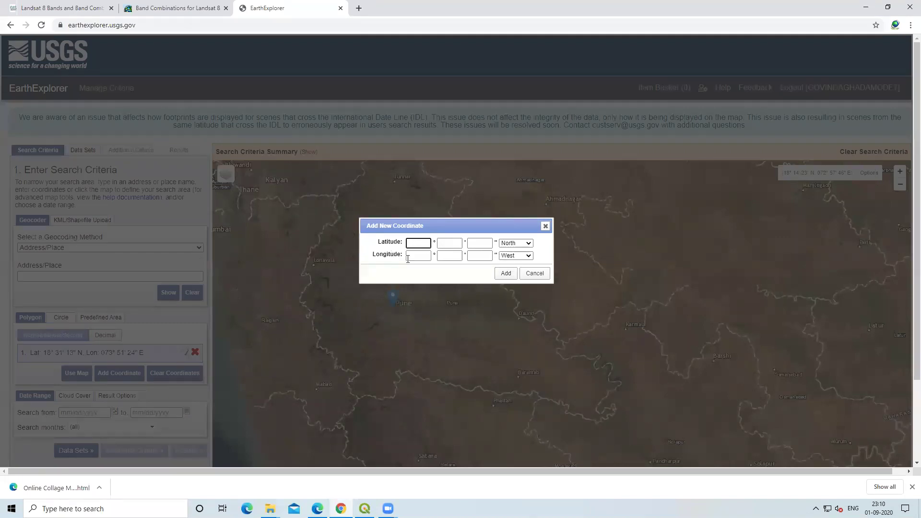
click(546, 228)
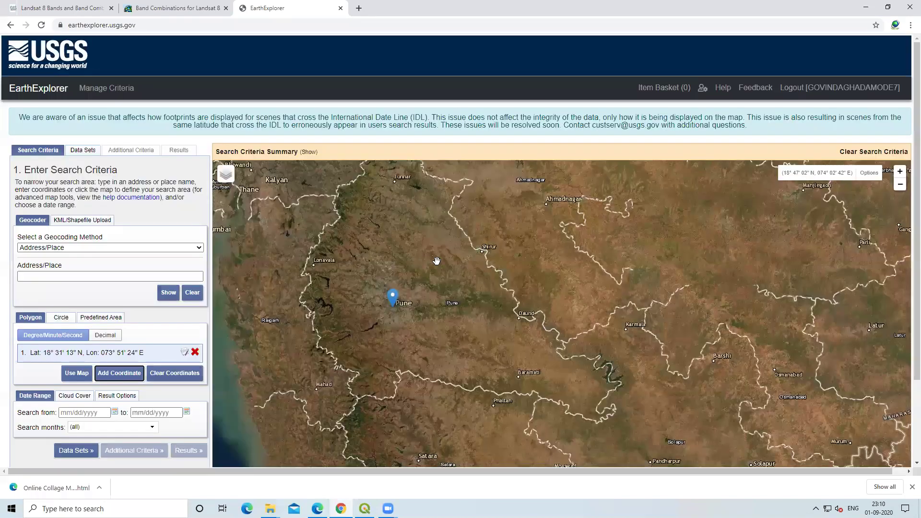
Outline the search area from Pune with map corners at about 18°35′ N 74°20′ E, 18°10′ N 74°25′ E and 18°06′ N 73°59′ E
click(477, 294)
click(489, 374)
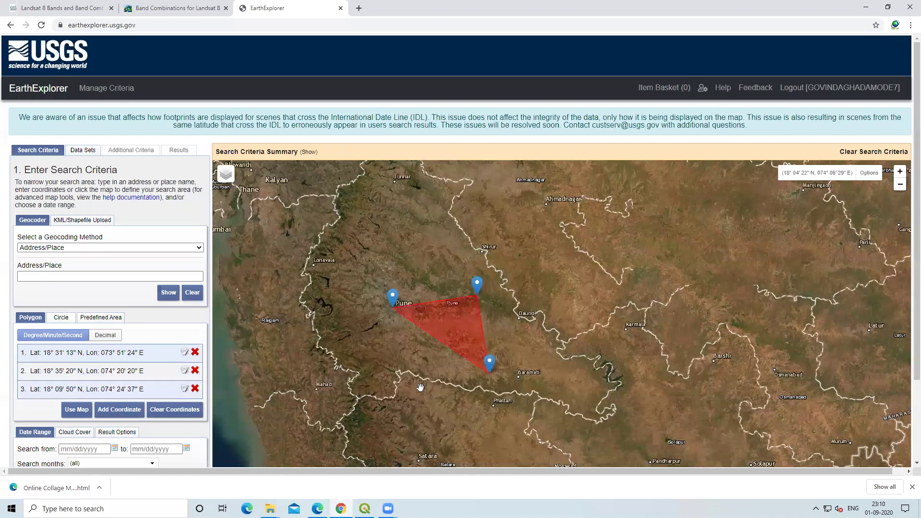
click(415, 384)
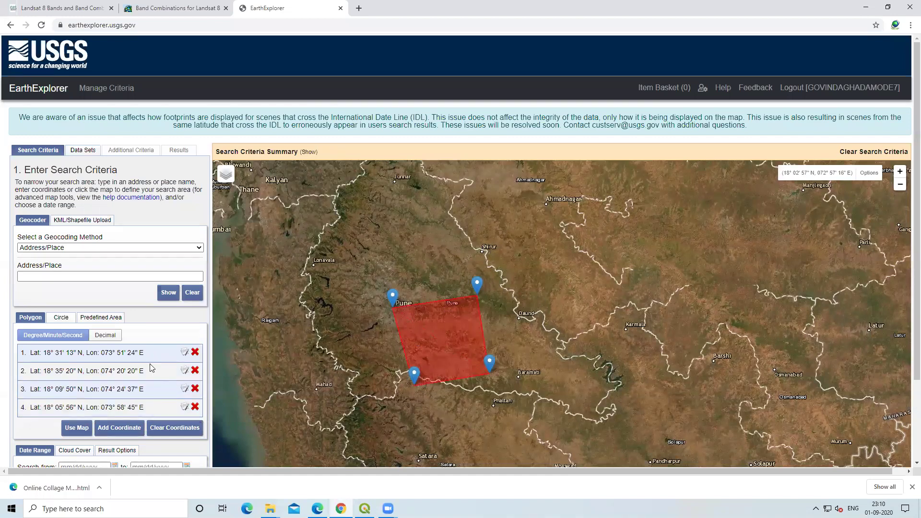
Choose the Landsat 8 OLI/TIRS C1 Level-1 data set from Landsat Collection 1 Level-1 and run the scene search
scroll(173, 371, down, 3)
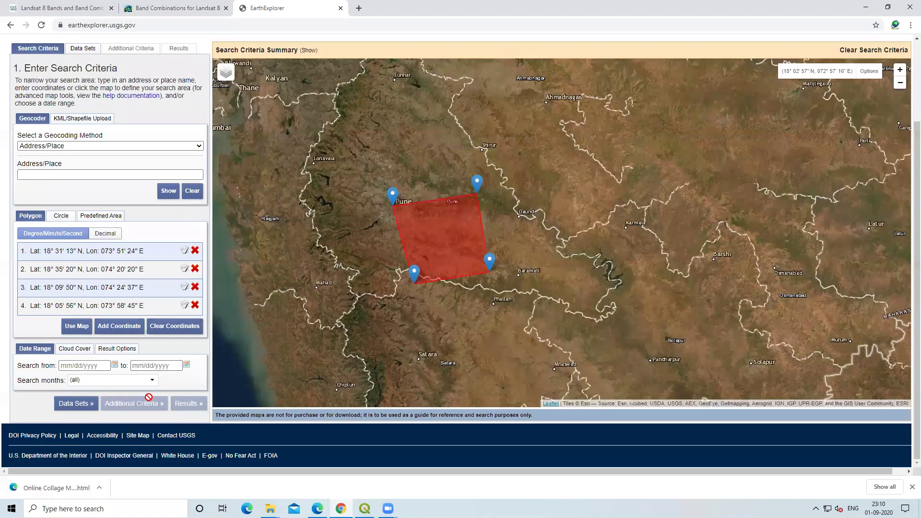
click(70, 407)
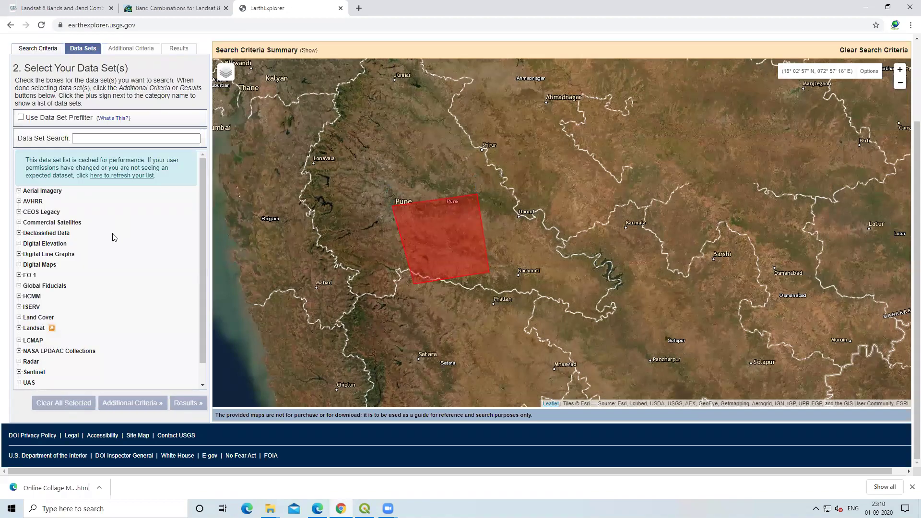
scroll(114, 237, down, 1)
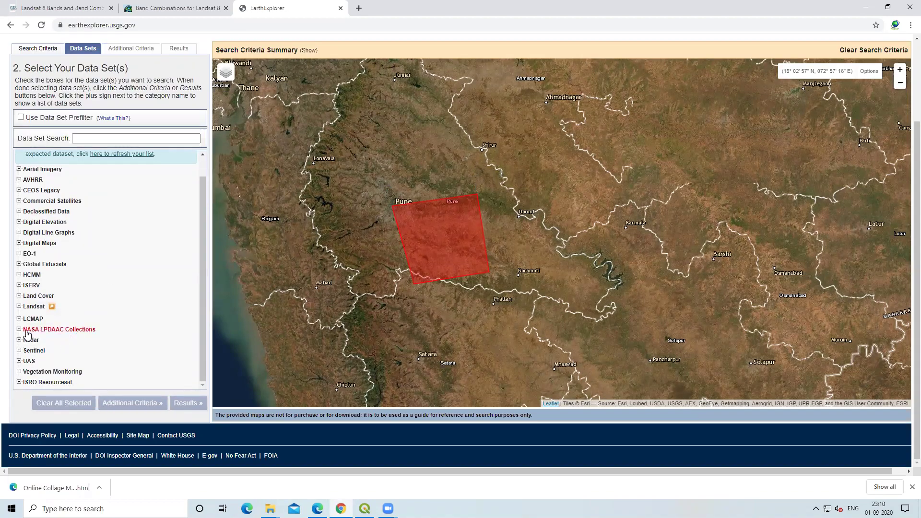
click(18, 306)
scroll(23, 300, down, 1)
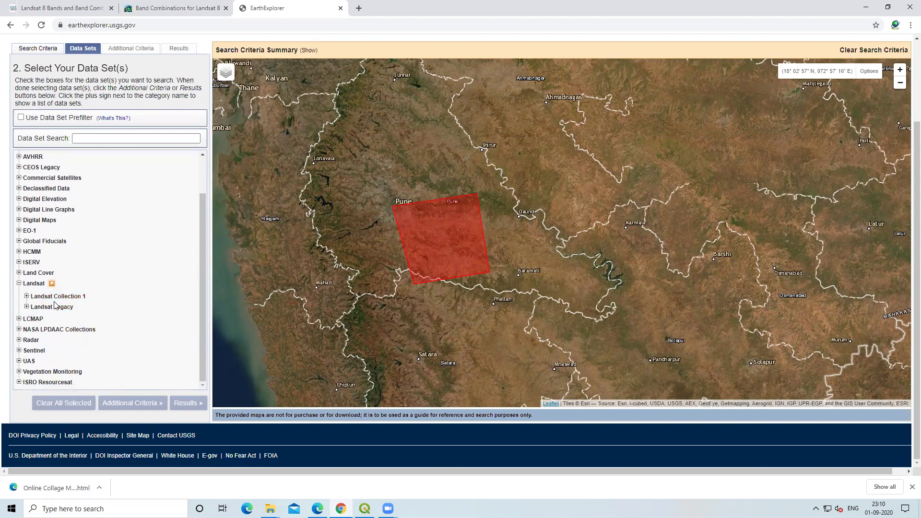
click(26, 296)
scroll(82, 319, down, 2)
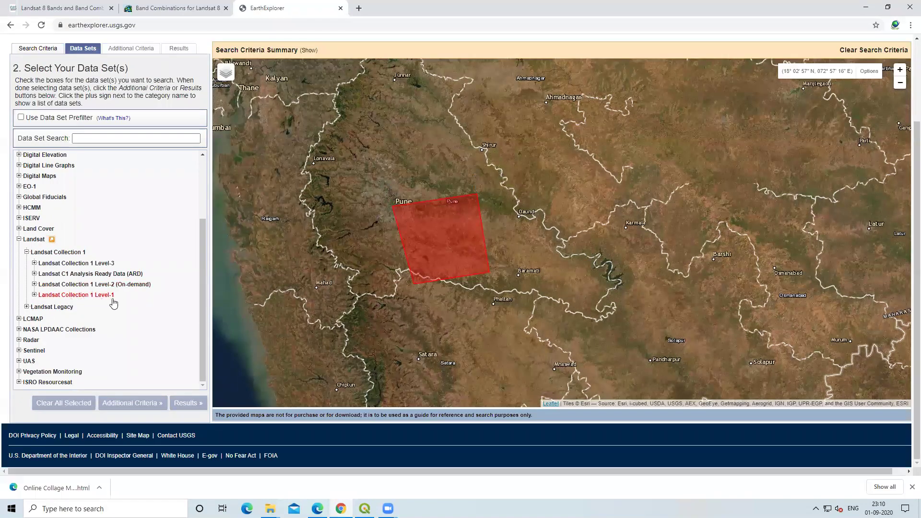
click(34, 295)
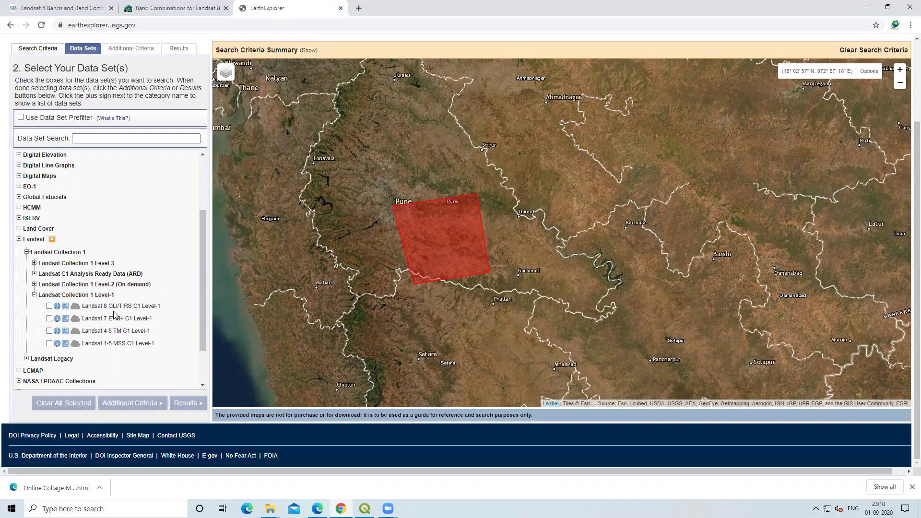
scroll(114, 314, down, 2)
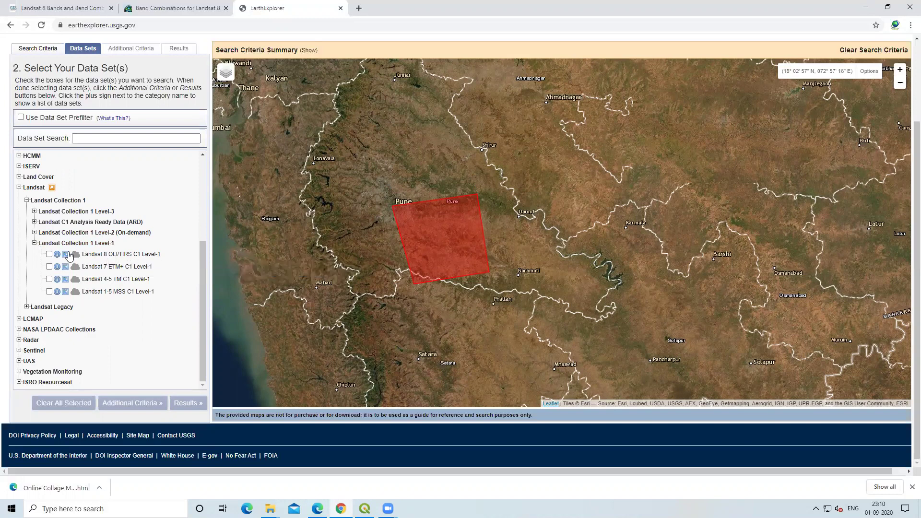
click(49, 254)
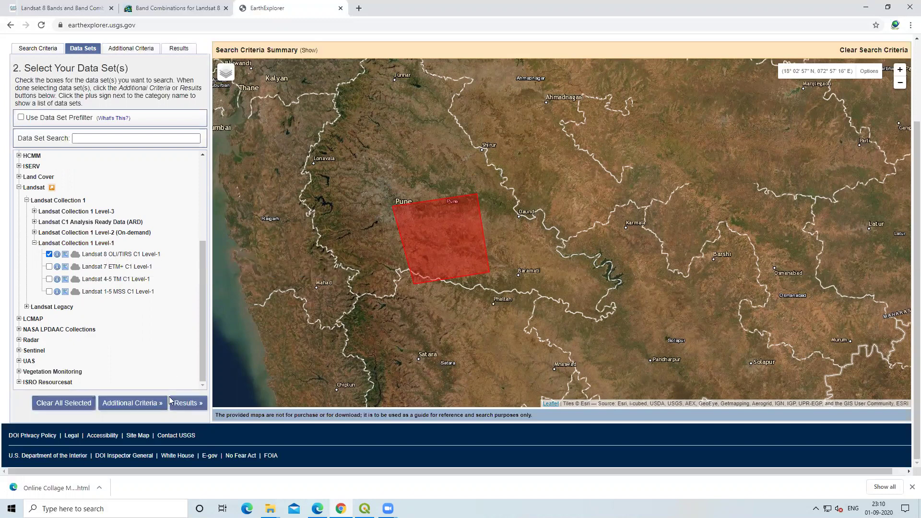
click(182, 404)
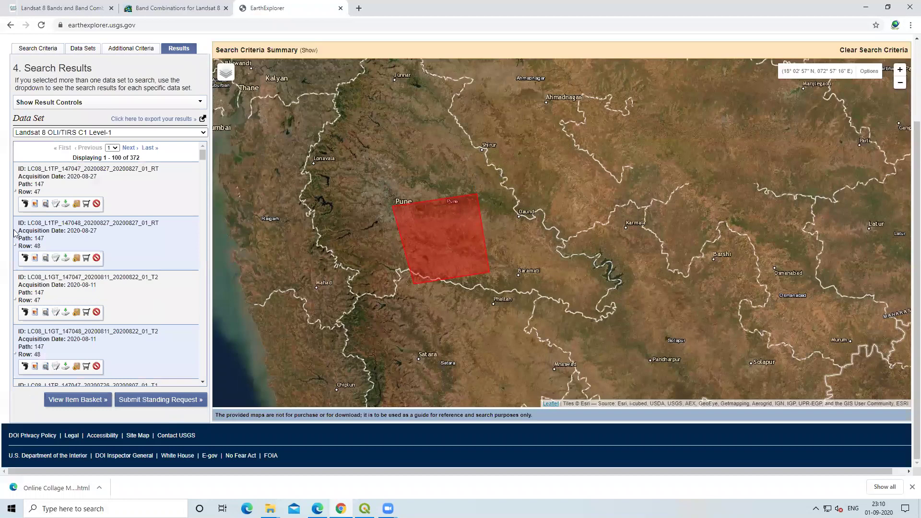
Show the map footprint of the scene acquired 2020-06-24 at path 147, row 47
scroll(53, 202, down, 8)
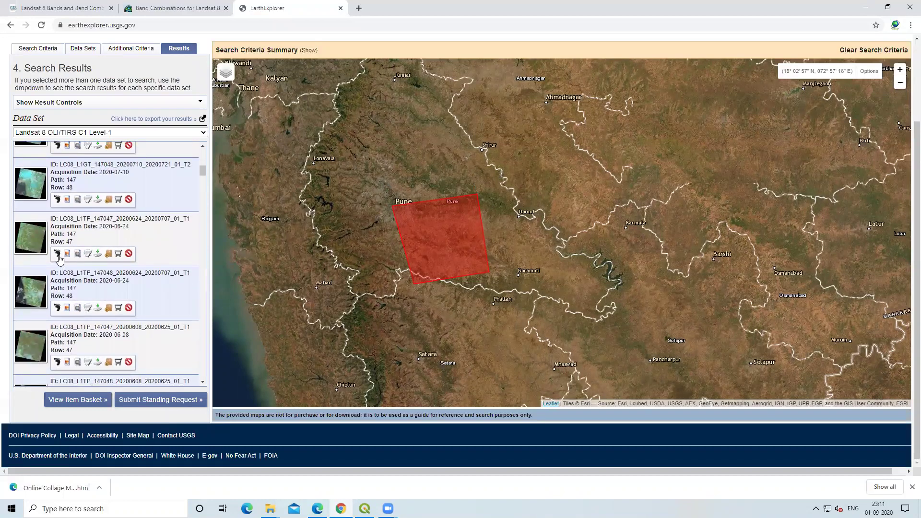
click(57, 254)
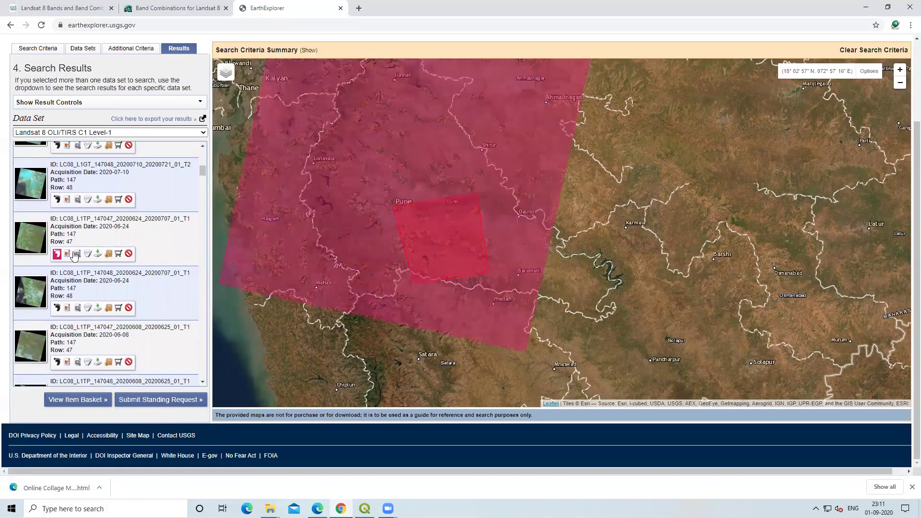
Overlay the footprint of the 2020-06-24 scene at path 147, row 48, browse other scenes, and hide that footprint
click(56, 308)
scroll(57, 278, up, 8)
scroll(58, 271, down, 15)
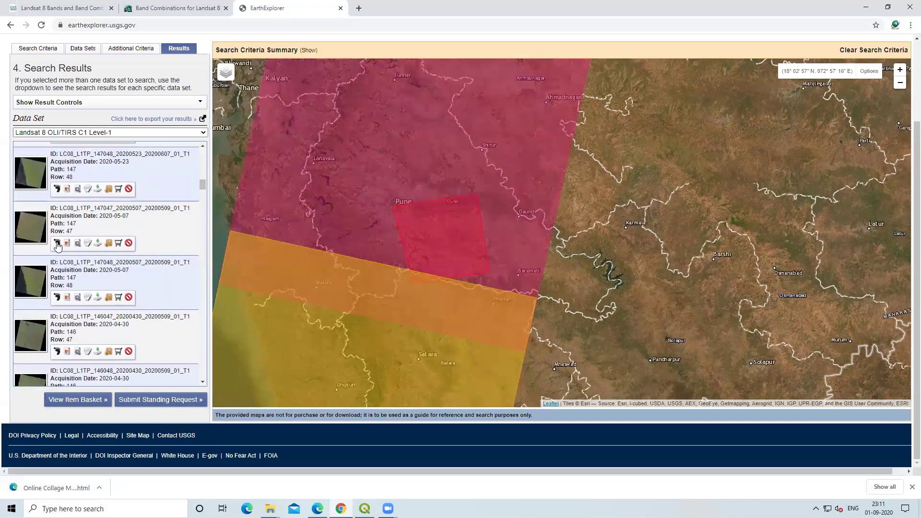
scroll(59, 254, up, 6)
click(56, 321)
click(56, 320)
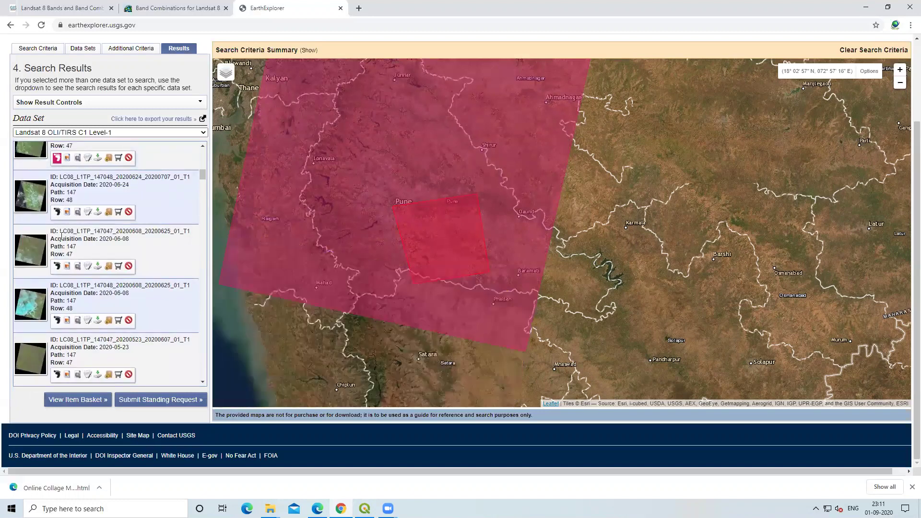
Open the metadata and full preview of scene LC08_L1TP_147047_20200624_20200707_01_T1
scroll(60, 235, up, 2)
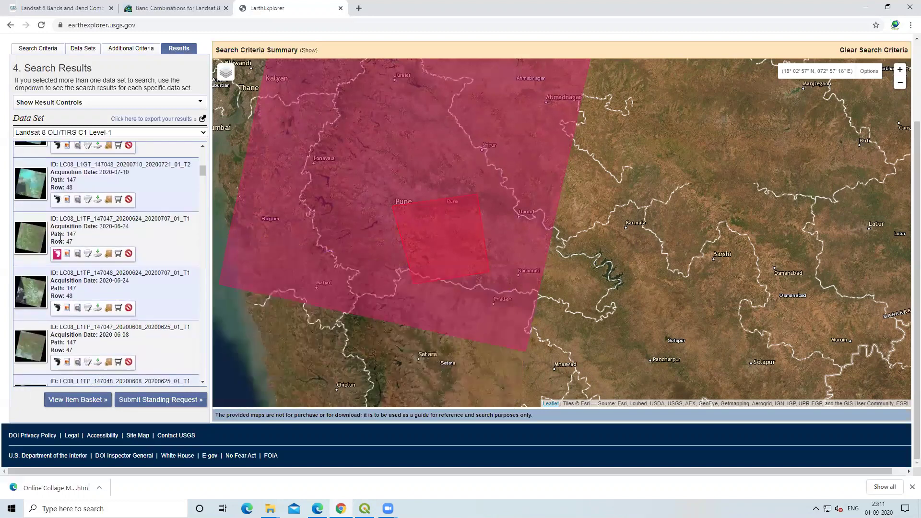
click(88, 255)
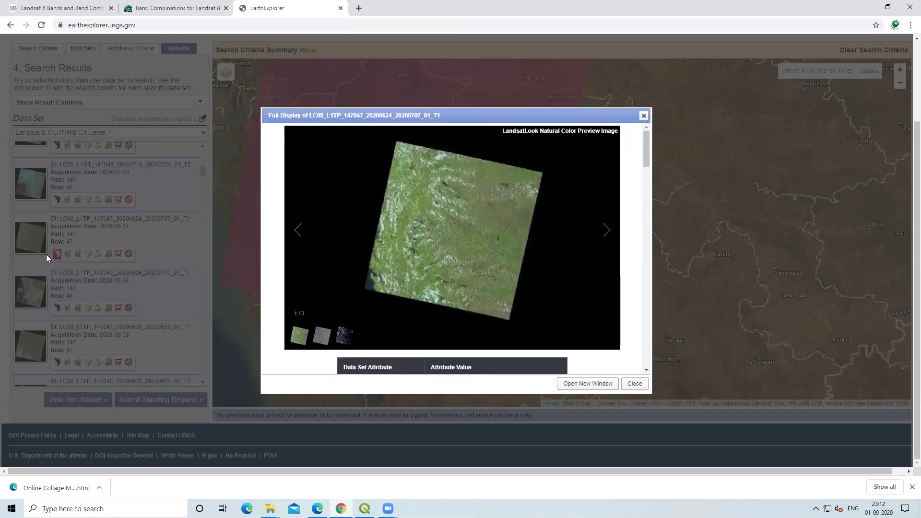
Examine the parts of the Landsat Product Identifier and the Collection Number in the scene's metadata table
scroll(454, 261, down, 4)
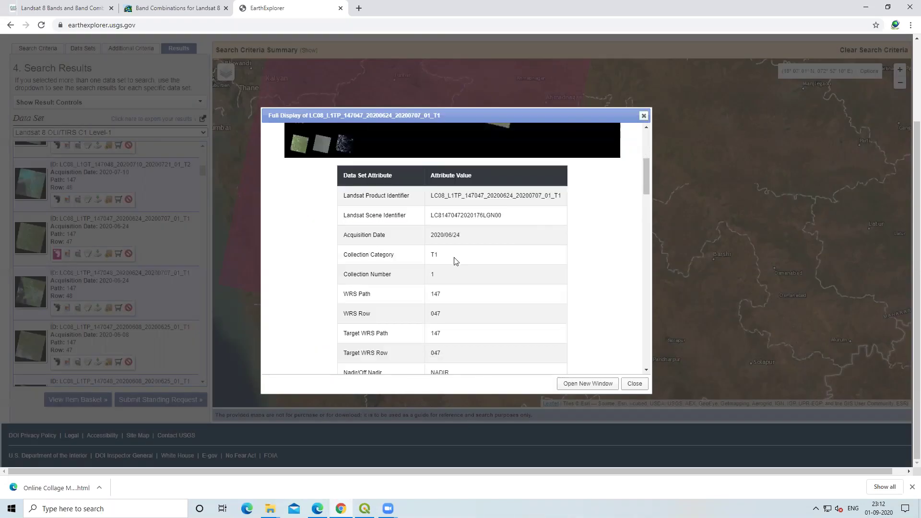
drag(429, 201, 545, 206)
click(440, 198)
drag(442, 198, 431, 196)
click(446, 202)
drag(459, 197, 460, 198)
click(457, 202)
double_click(435, 295)
drag(488, 196, 500, 196)
Read the remaining metadata attributes through to the decimal corner coordinates, and close the scene's full display
scroll(533, 232, down, 3)
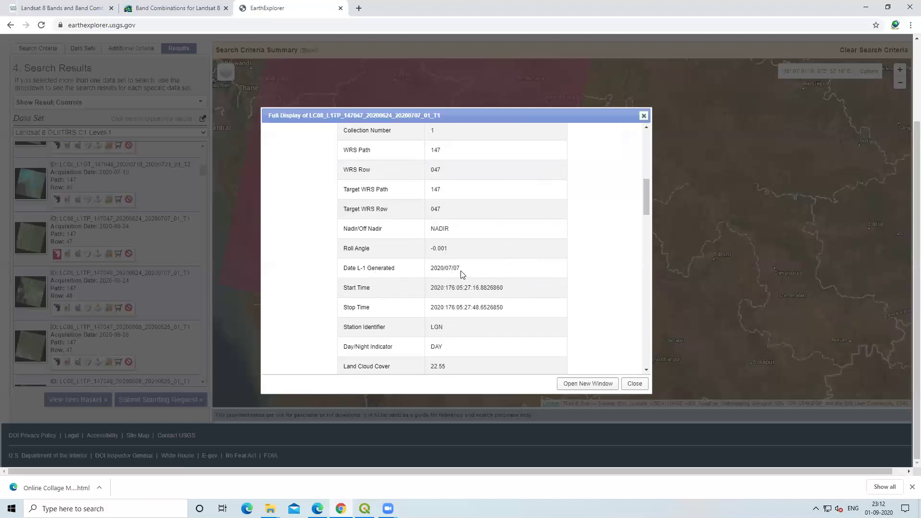
scroll(458, 280, down, 5)
scroll(460, 281, down, 5)
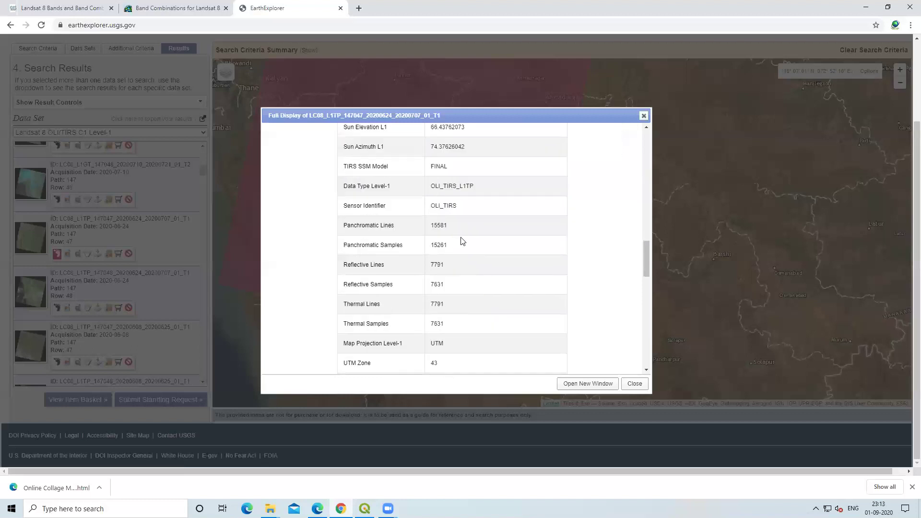
scroll(464, 257, down, 4)
scroll(485, 239, down, 5)
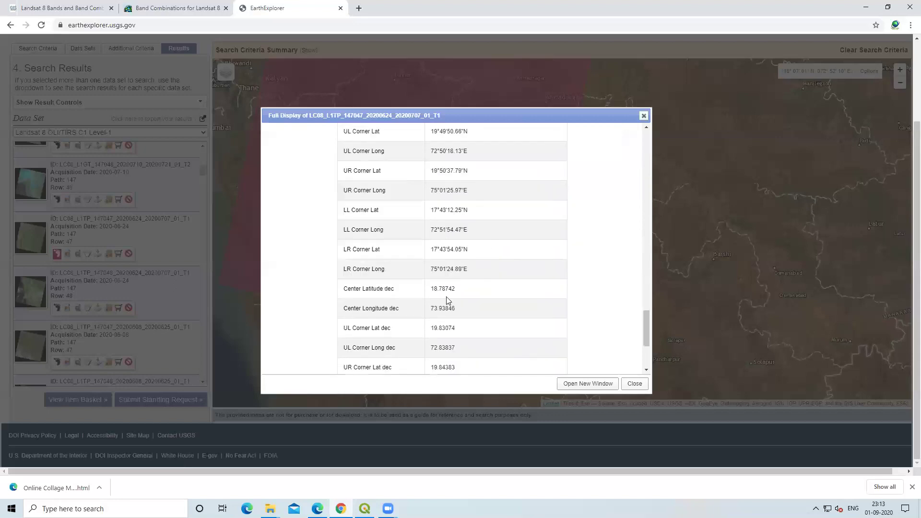
scroll(491, 336, down, 1)
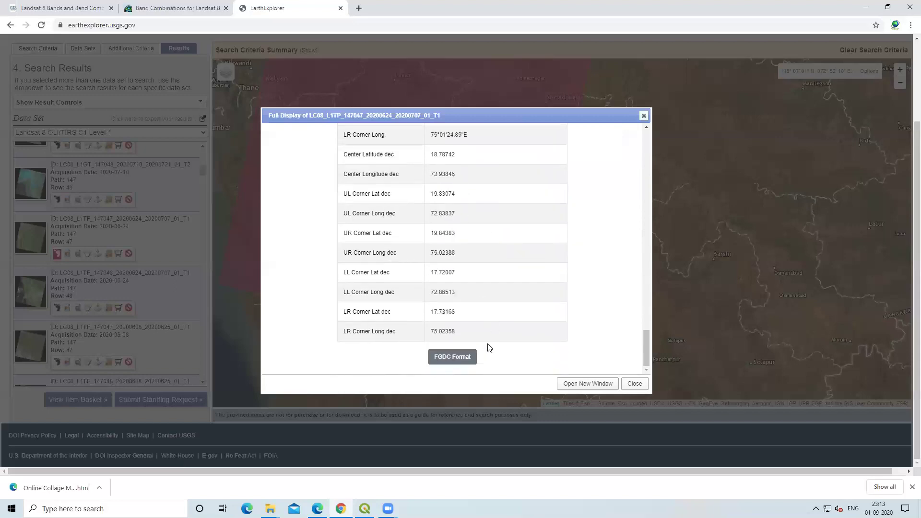
click(644, 116)
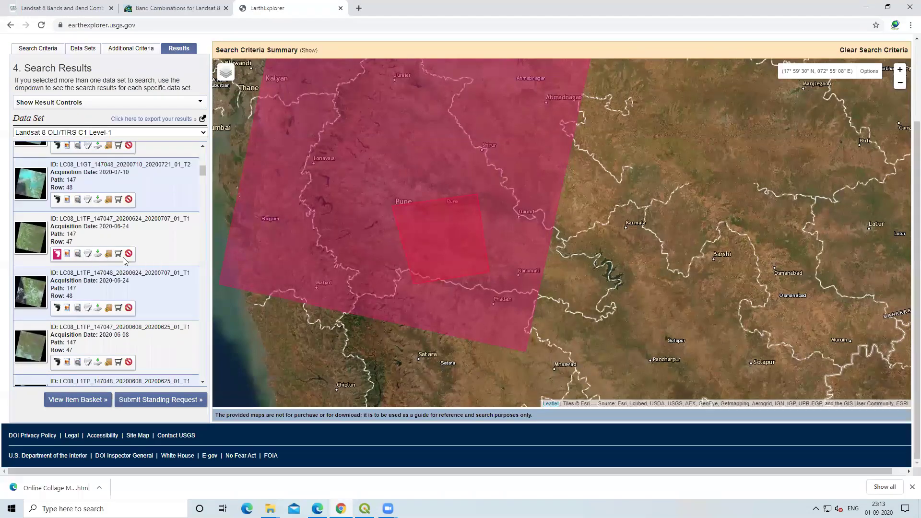
Reopen the metadata of scene LC08_L1TP_147047_20200624_20200707_01_T1, check its Land Cloud Cover value, and close the display
click(88, 253)
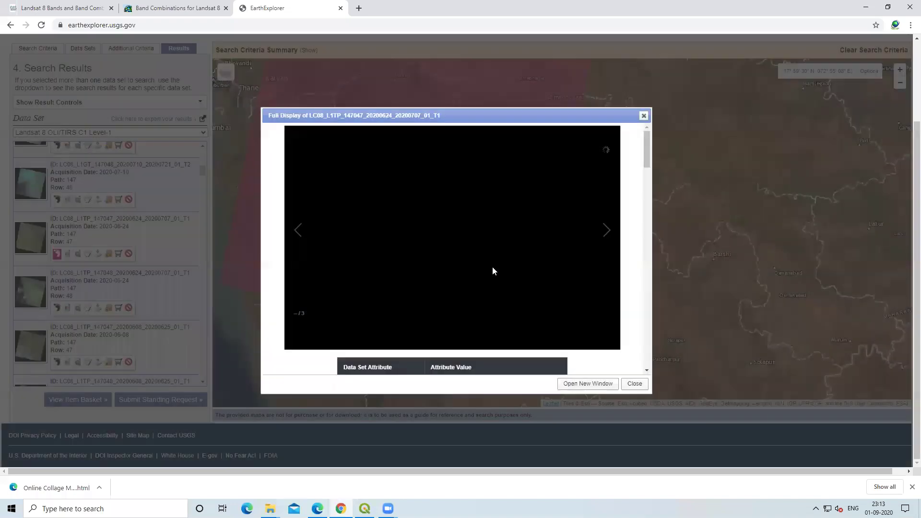
scroll(504, 283, down, 2)
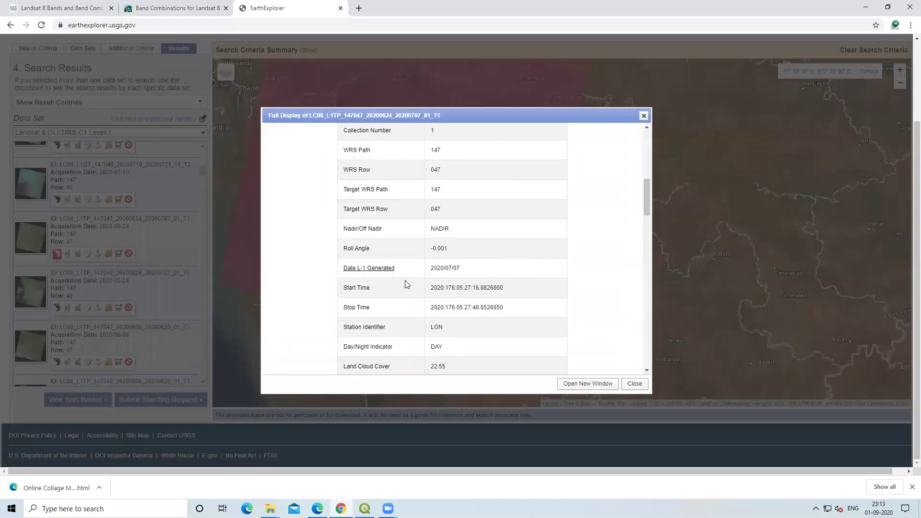
scroll(415, 287, down, 1)
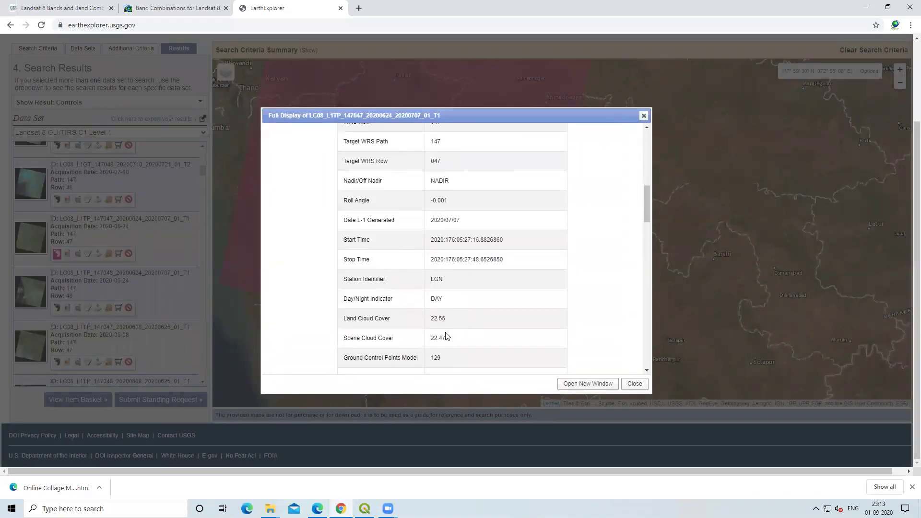
scroll(449, 334, down, 1)
drag(431, 271, 462, 270)
click(462, 282)
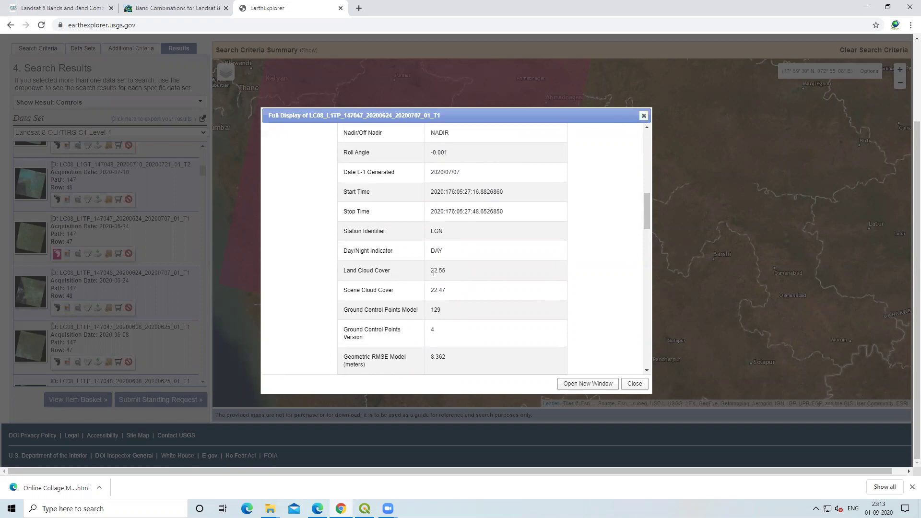
drag(432, 271, 458, 272)
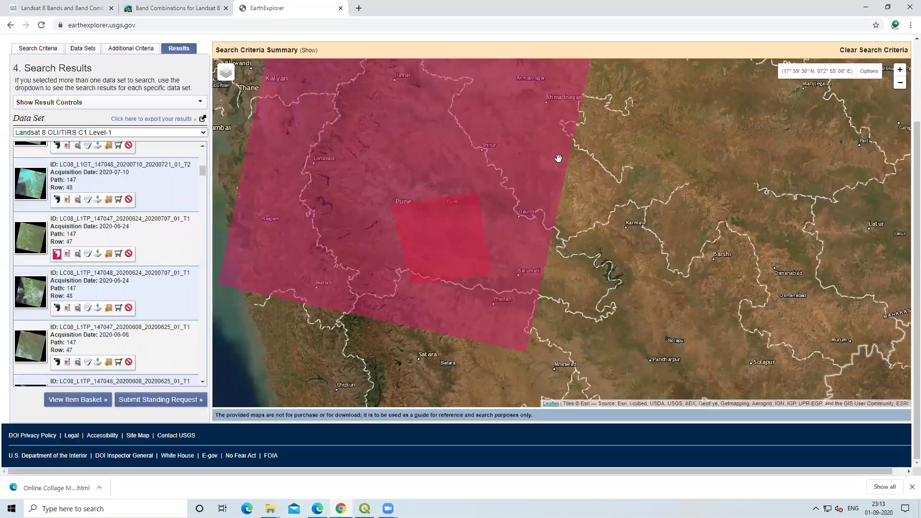
click(644, 116)
Hide the 2020-06-24 footprint and show the footprint of the 2020-05-23 scene at path 147, row 47
click(62, 257)
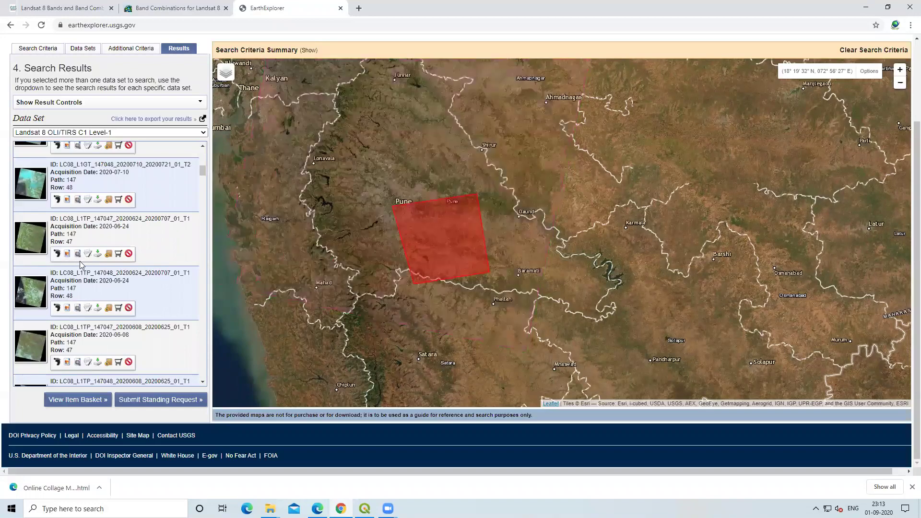
scroll(72, 322, down, 5)
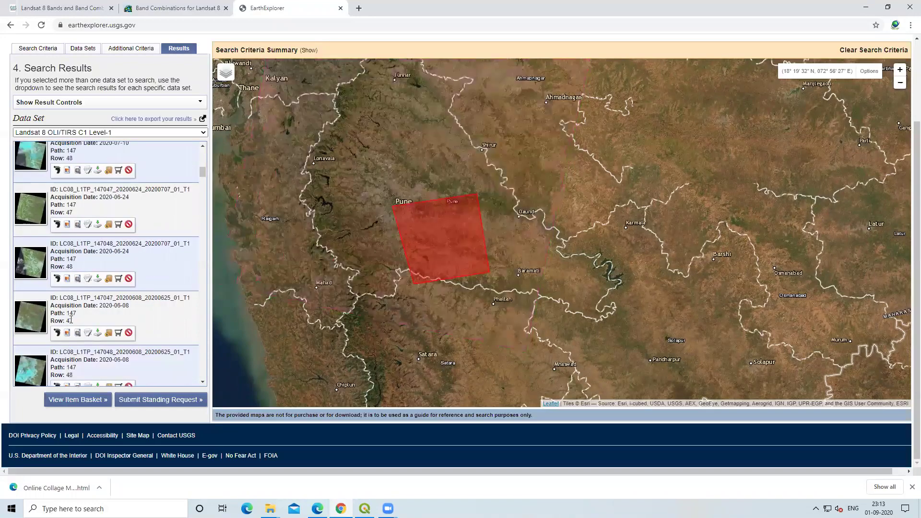
click(56, 231)
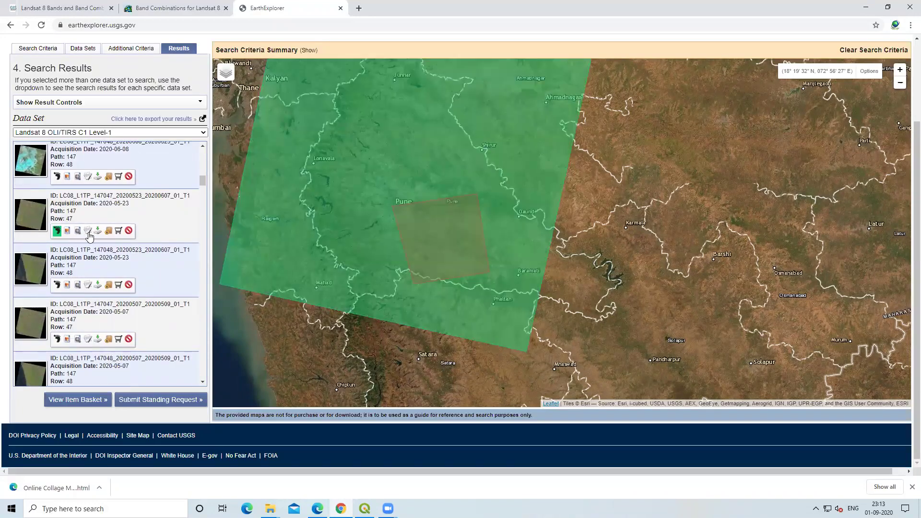
Check the Land Cloud Cover in the metadata of scene LC08_L1TP_147047_20200523_20200607_01_T1 and close its full display
click(89, 232)
scroll(482, 269, down, 8)
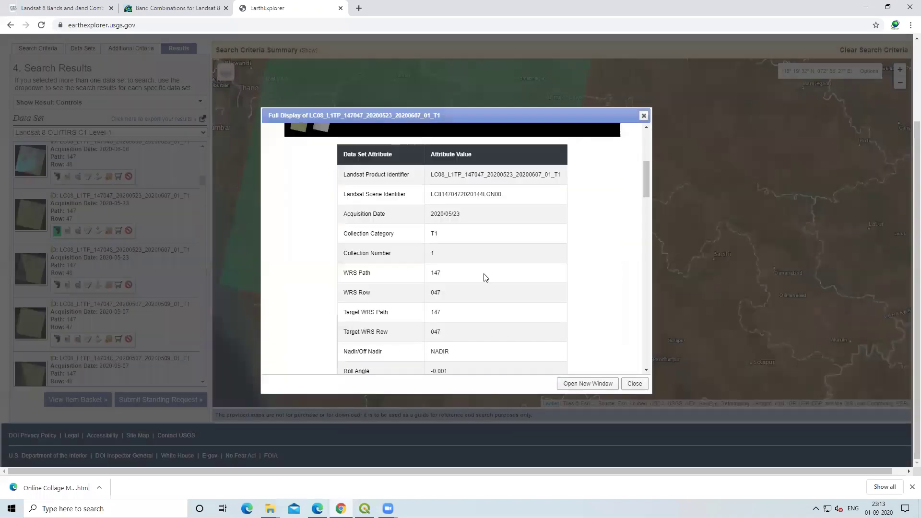
scroll(480, 319, down, 3)
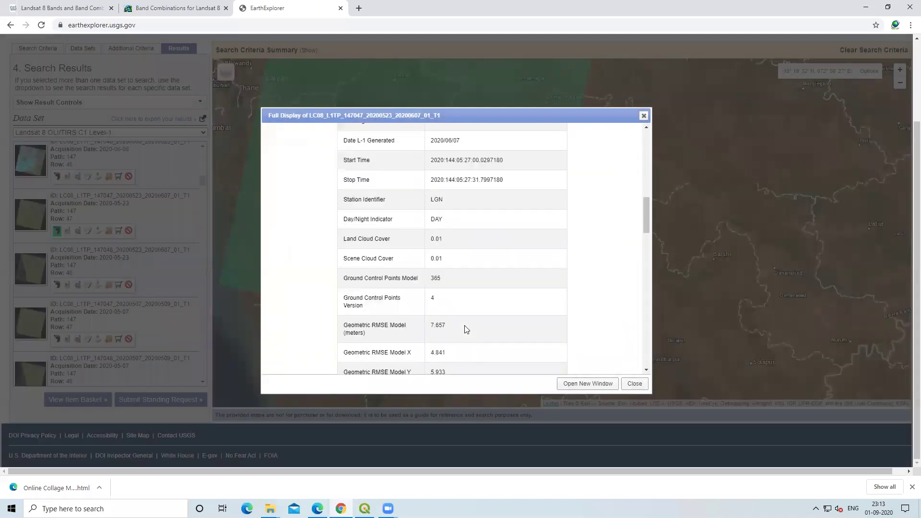
double_click(450, 221)
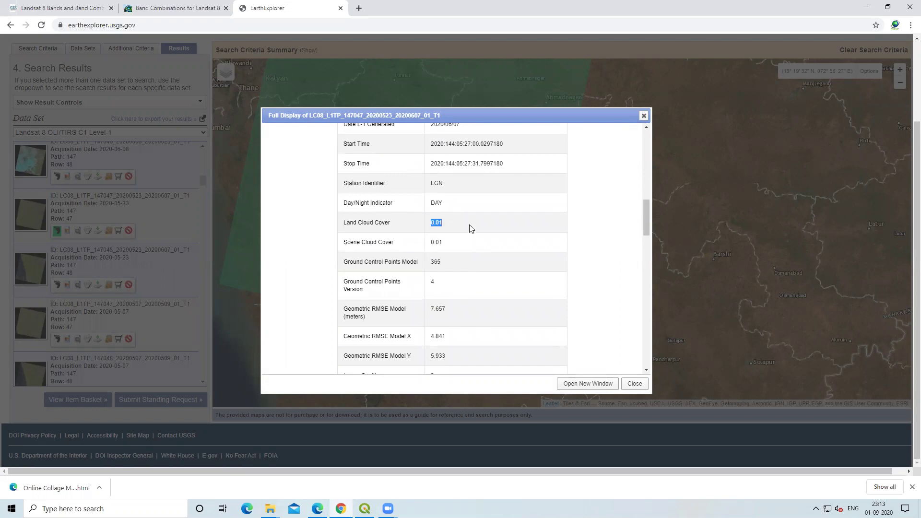
click(644, 116)
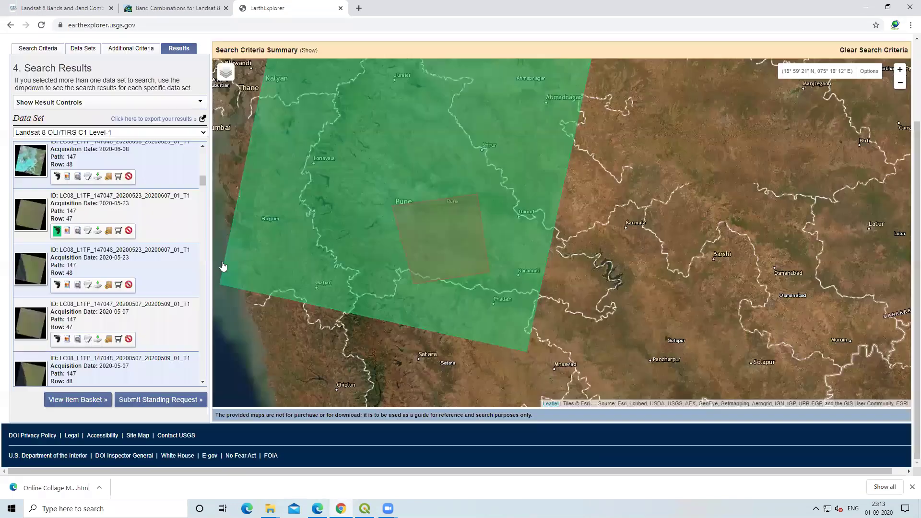
Review the download options of the 2020-05-23 scene, especially the Level-1 GeoTIFF Data Product, and close them without downloading
click(98, 231)
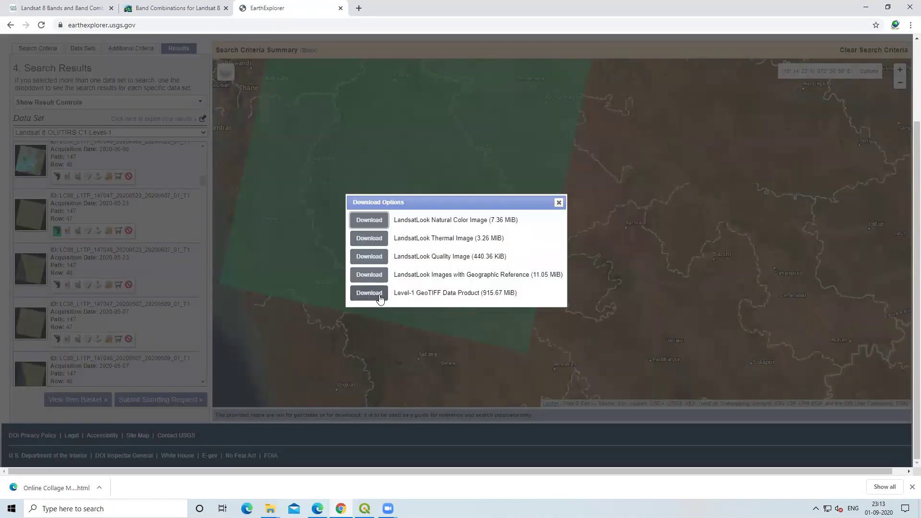
drag(481, 293, 516, 293)
click(527, 297)
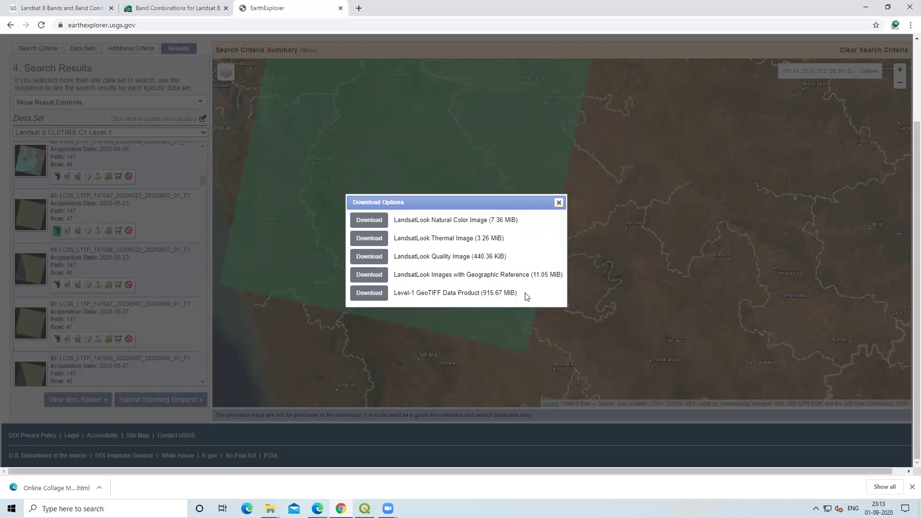
click(559, 202)
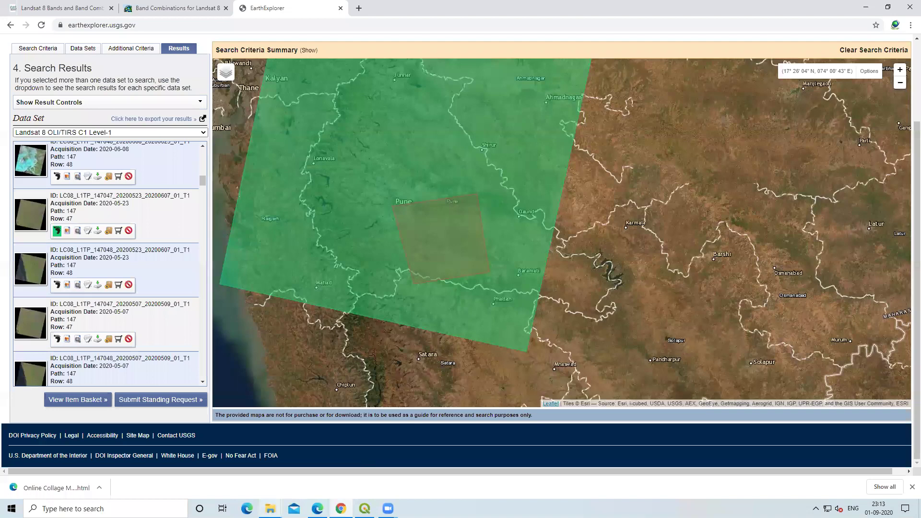
Switch to File Explorer and open the Landsat 8 project folder on Local Disk (E:)
mouse_move(270, 509)
click(439, 488)
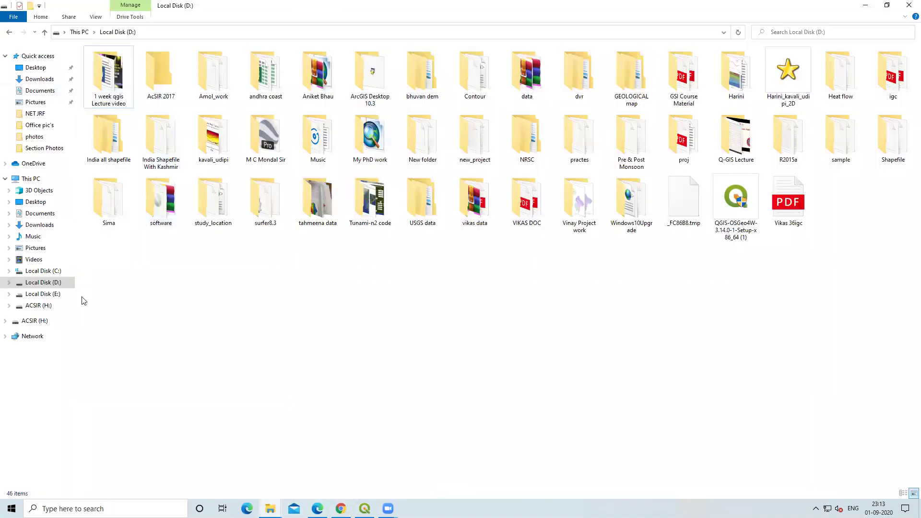
click(60, 293)
double_click(121, 96)
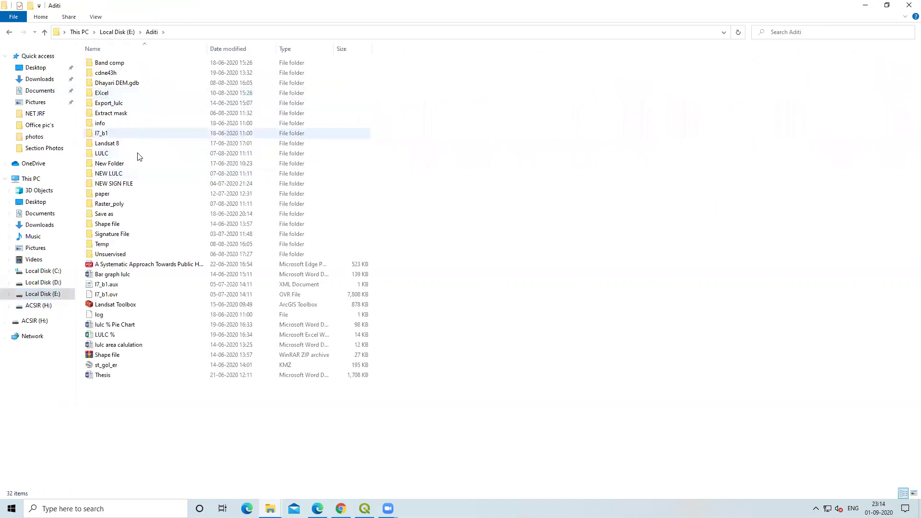
double_click(108, 143)
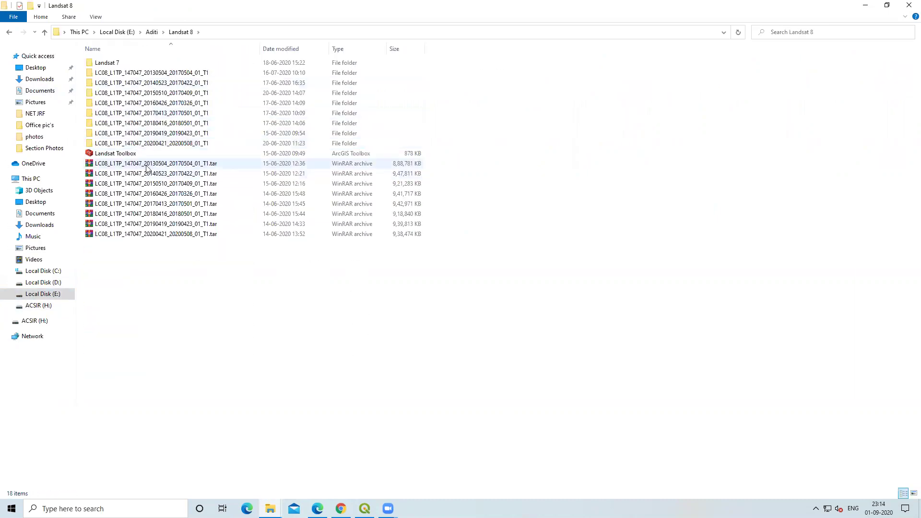
Show the contents of the Landsat 8 folder as large icons
right_click(548, 173)
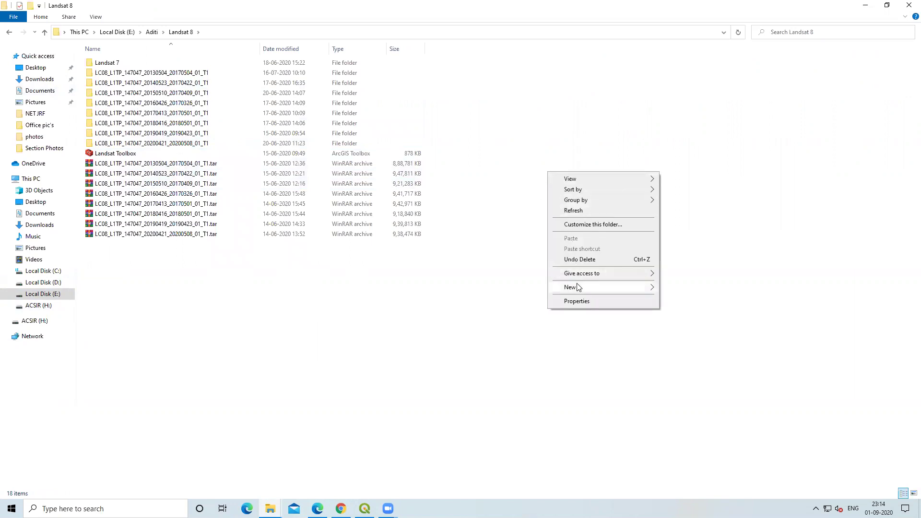
mouse_move(581, 179)
click(672, 190)
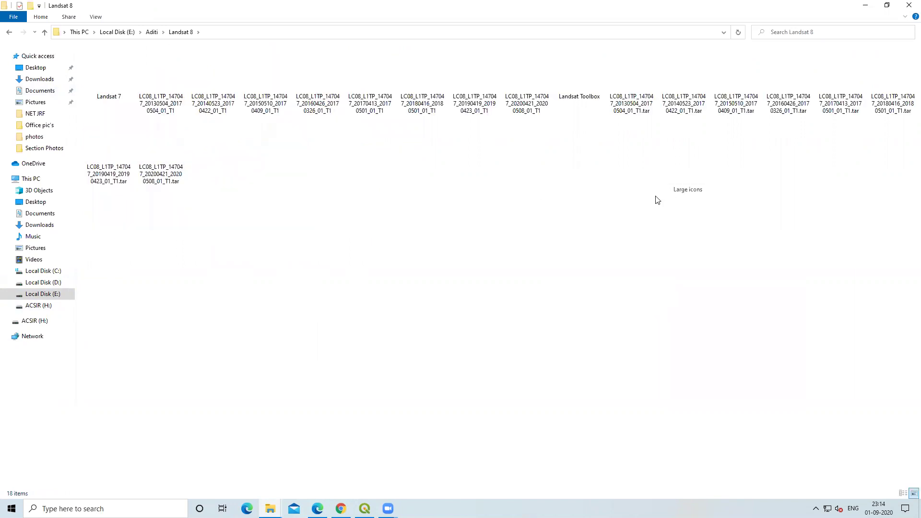
Look at the extraction options for the archive LC08_L1TP_147047_20130504_20170504_01_T1.tar and dismiss them
click(636, 111)
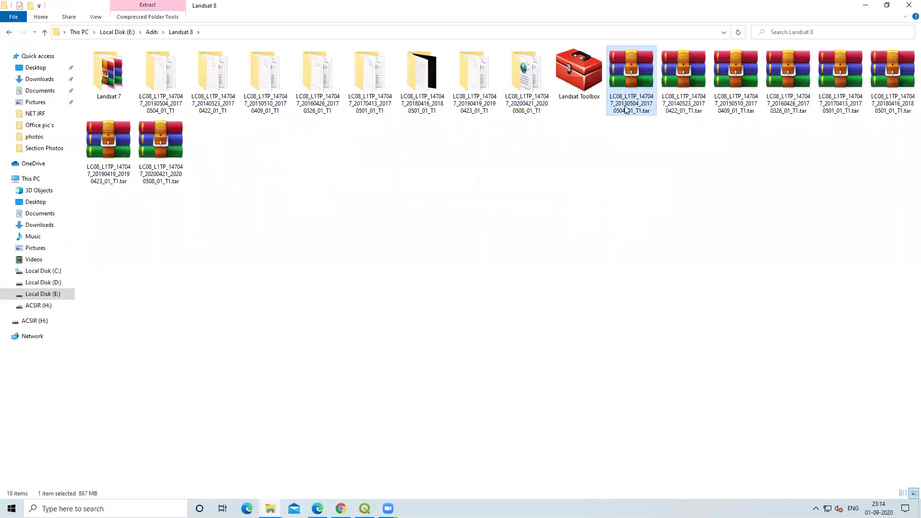
right_click(625, 110)
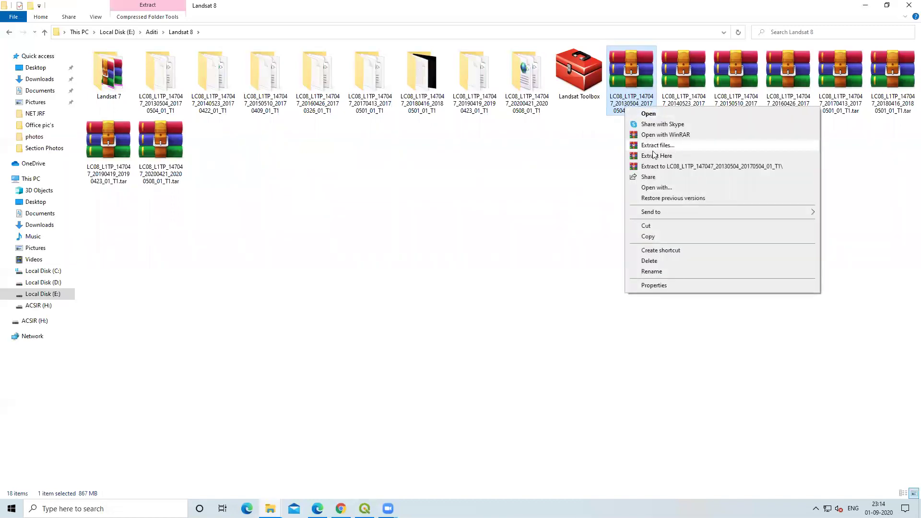
click(521, 183)
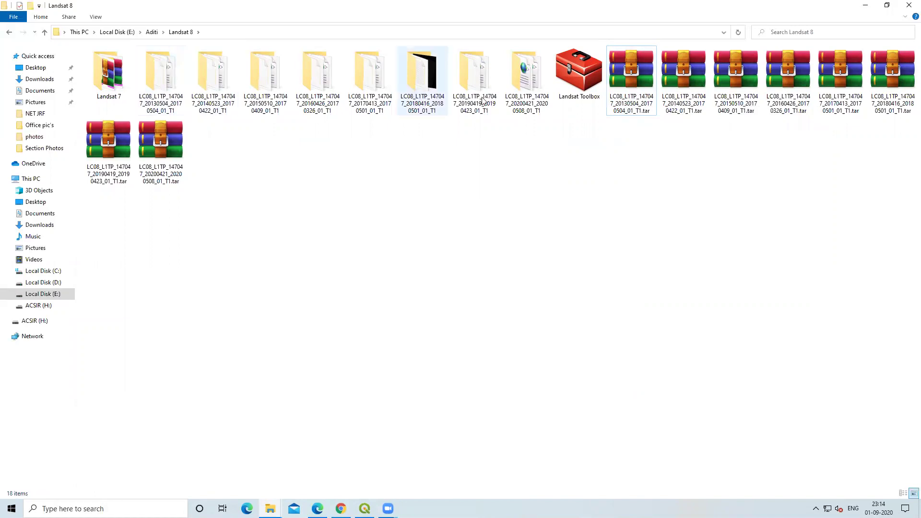
Open the extracted folder LC08_L1TP_147047_20200421_20200508_01_T1 and view its band files as extra large icons
double_click(531, 105)
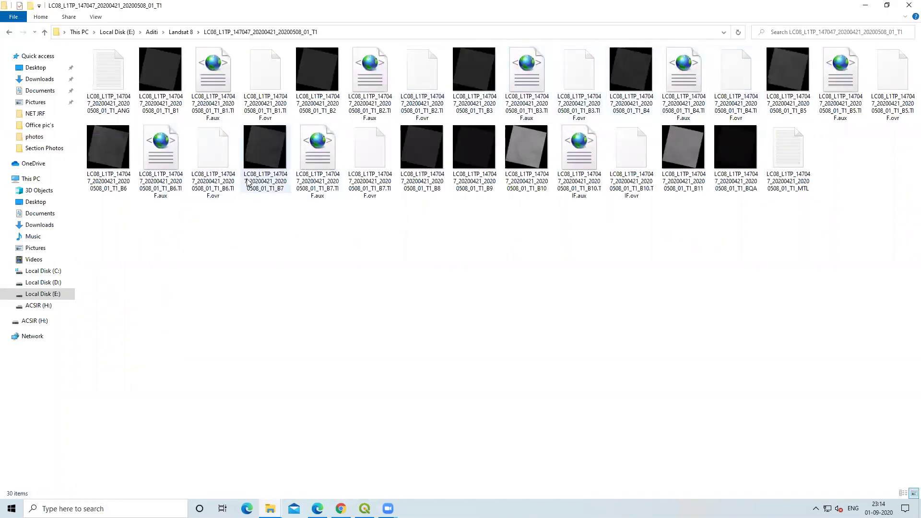
right_click(252, 273)
mouse_move(348, 281)
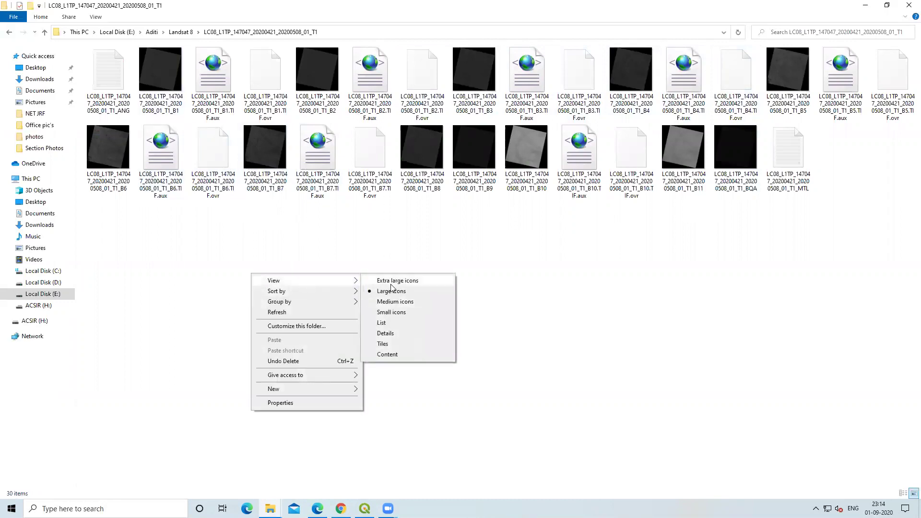
click(394, 281)
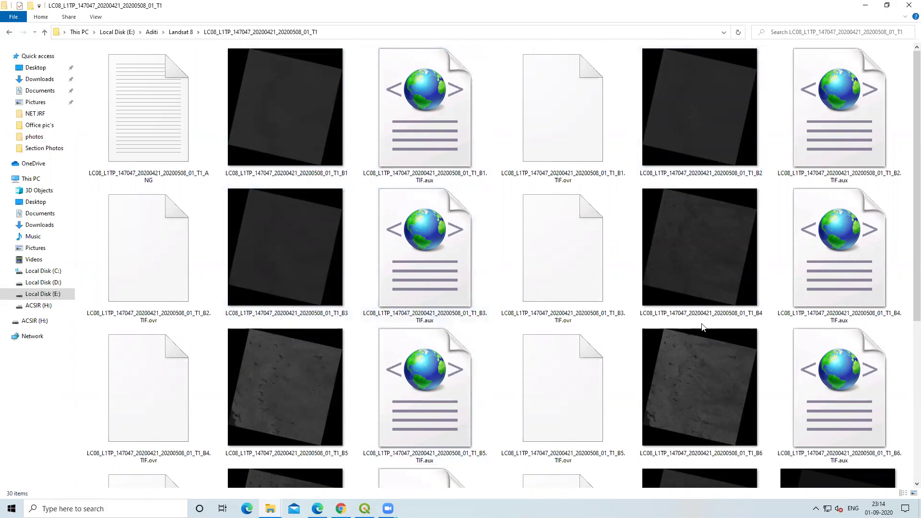
scroll(720, 321, down, 5)
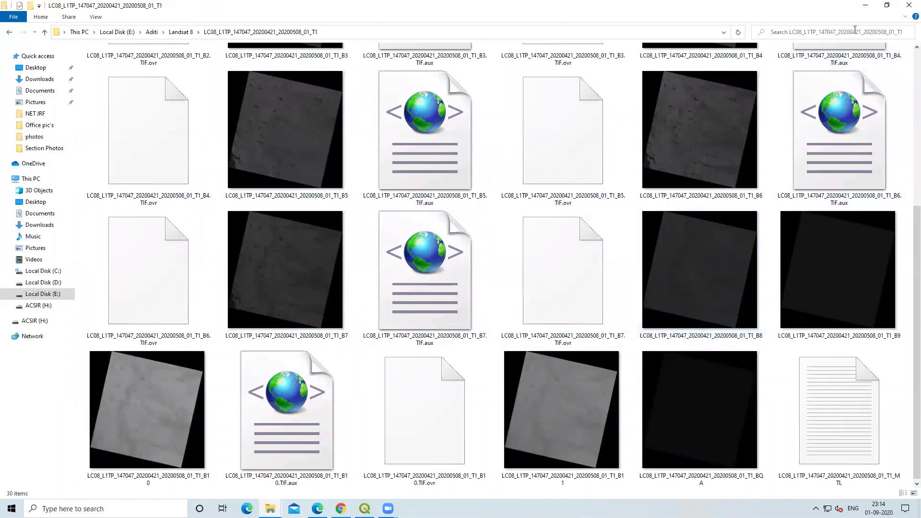
Minimize File Explorer and the Chrome browser to show the desktop
click(866, 7)
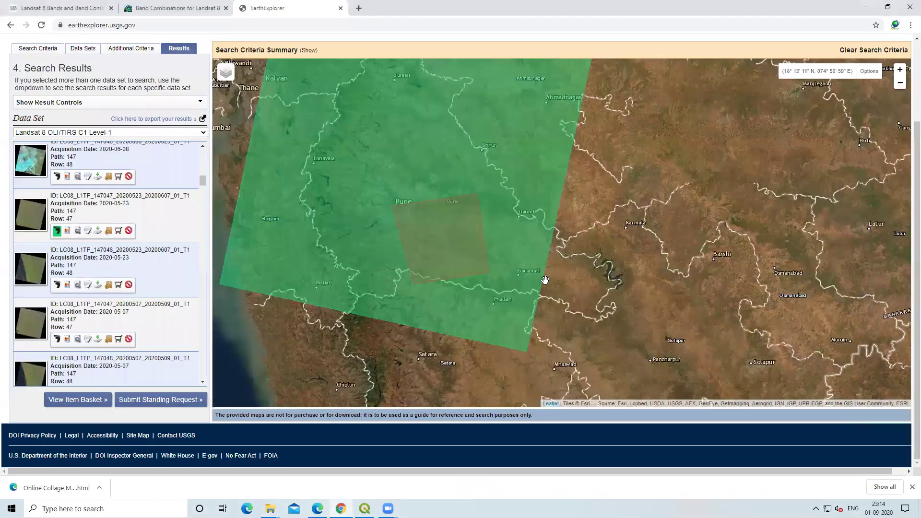
click(340, 508)
click(340, 509)
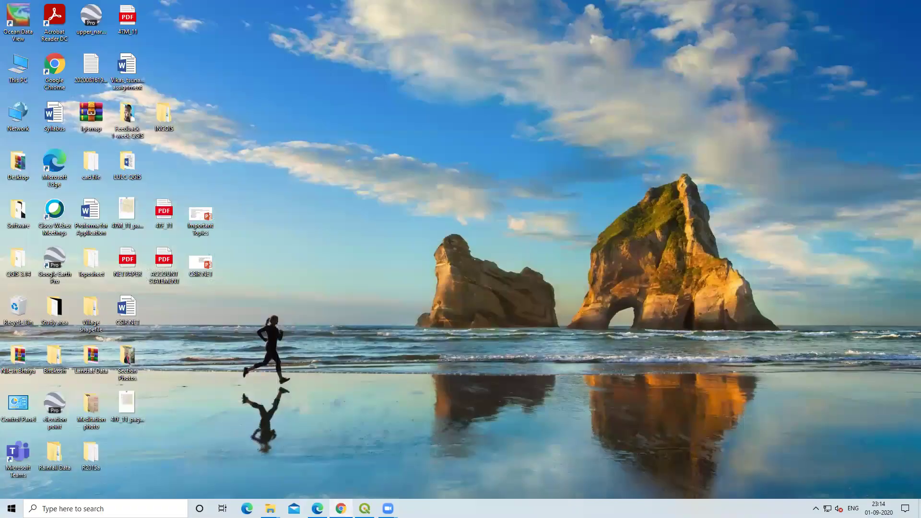
Switch to Chrome and examine the "What Are the Landsat 8 Bands?" table on the GISGeography page
click(53, 4)
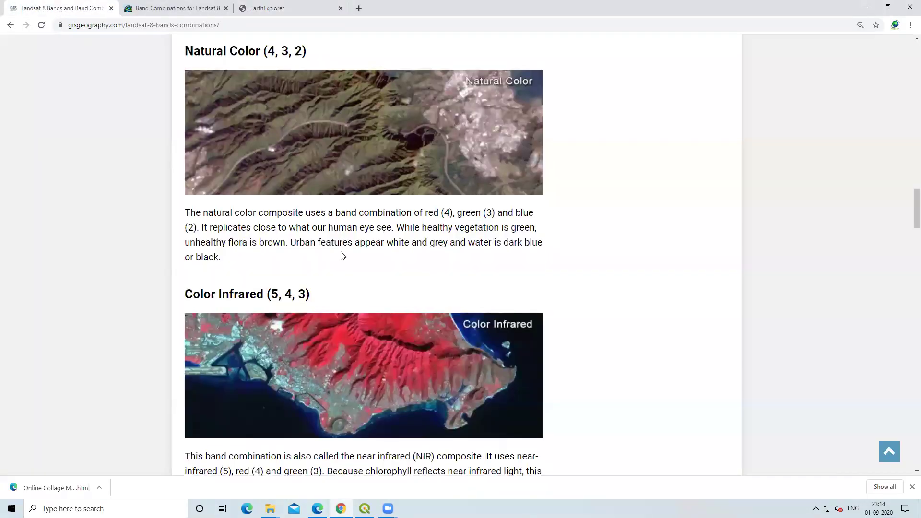
scroll(340, 255, up, 10)
scroll(341, 255, up, 15)
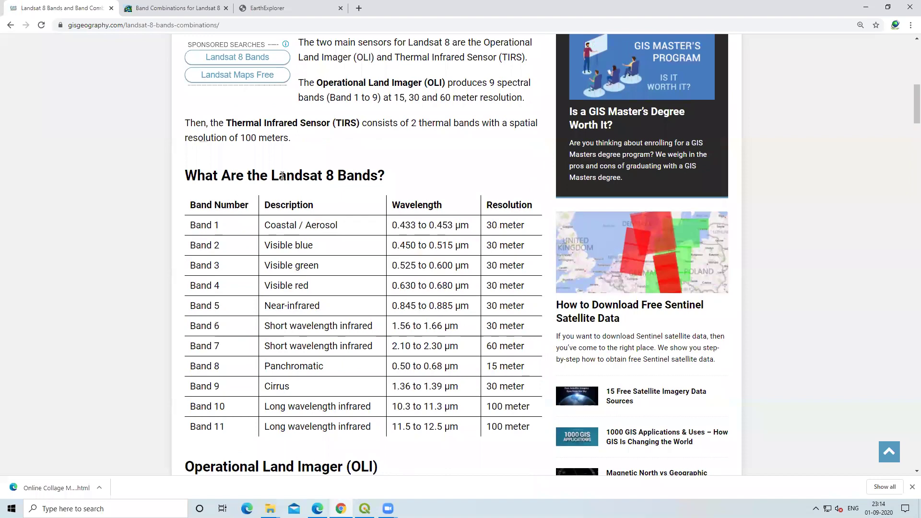
drag(269, 177, 395, 185)
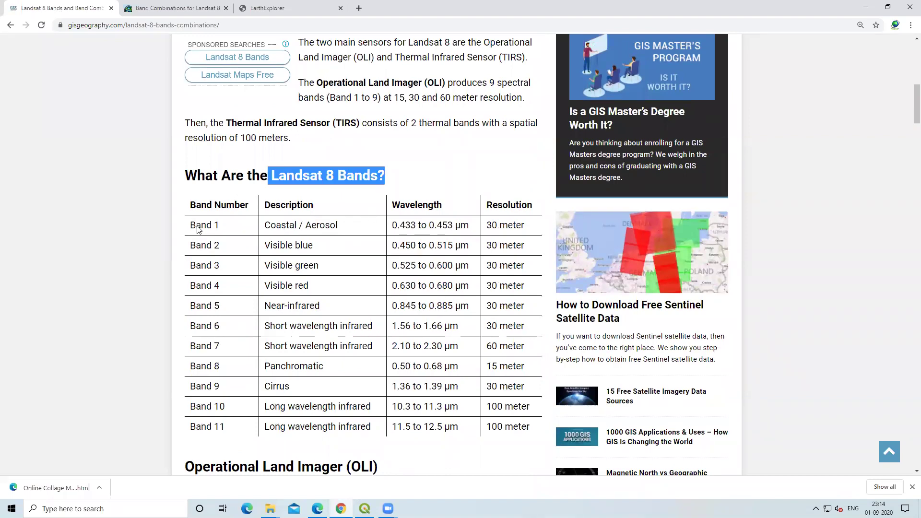
scroll(198, 230, down, 1)
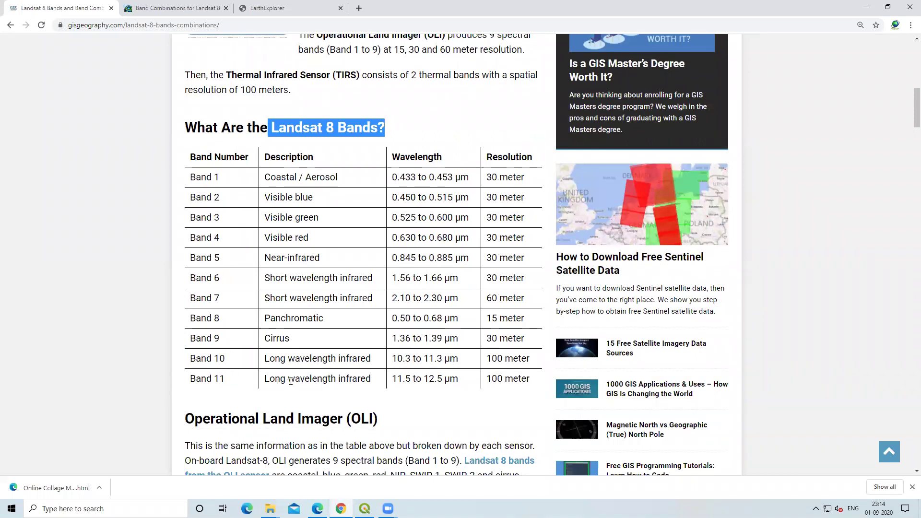
click(485, 196)
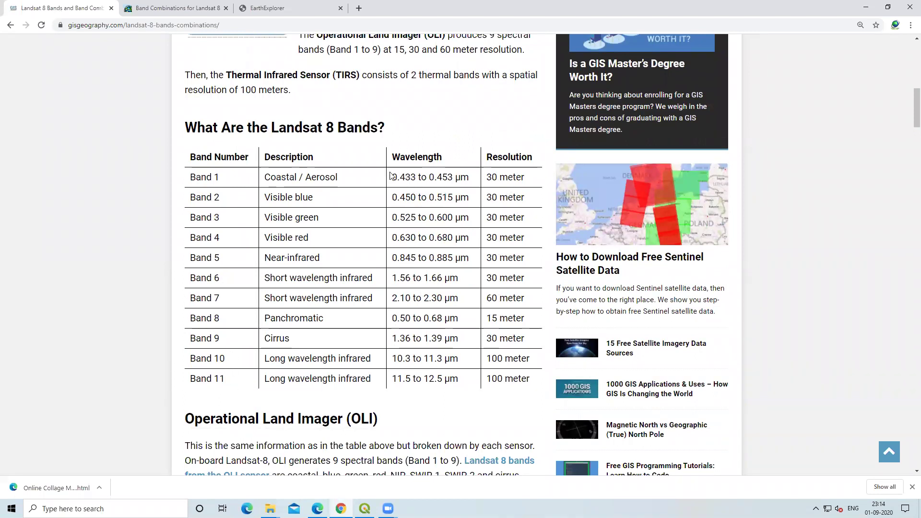
Examine the wavelength ranges and spatial resolution of the first bands in the Landsat 8 table
drag(393, 178, 478, 179)
drag(228, 178, 200, 179)
drag(393, 180, 466, 188)
click(466, 189)
drag(393, 177, 476, 190)
click(456, 191)
drag(393, 177, 401, 177)
drag(399, 198, 522, 181)
click(495, 195)
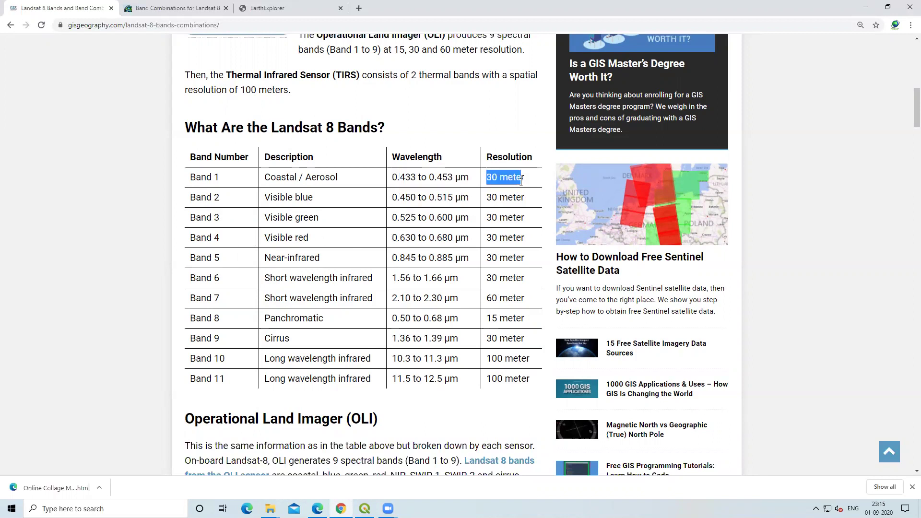
click(505, 215)
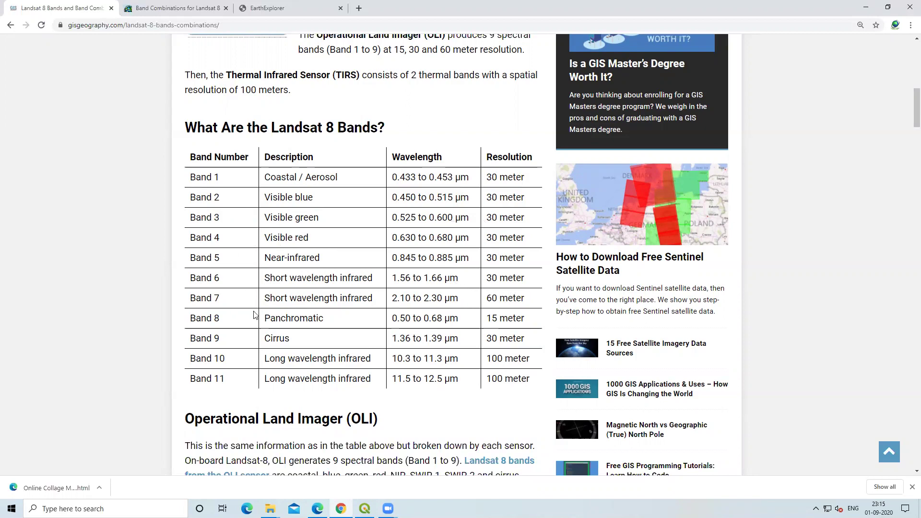
Examine the Landsat 7 and Landsat 8 band comparison table on the ArcGIS Blog page, especially the resolutions of Band 8 Pan and the other bands
click(174, 8)
scroll(462, 345, down, 1)
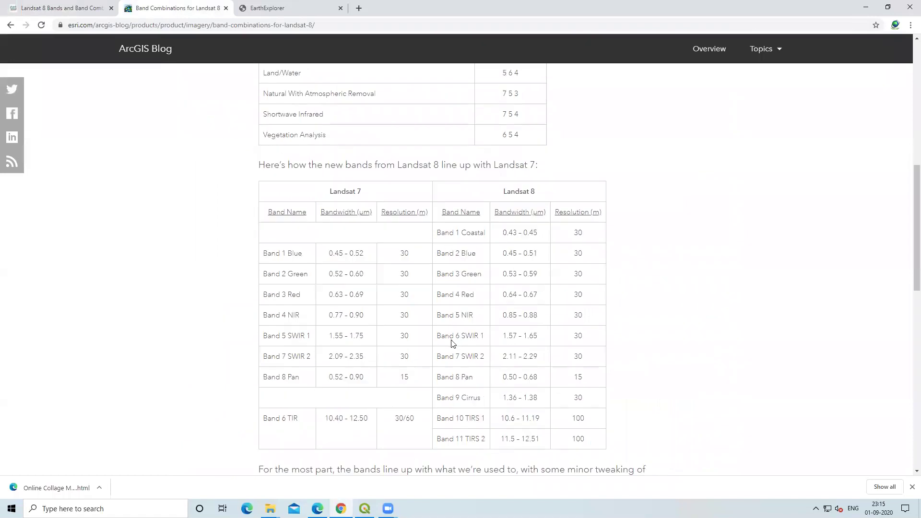
scroll(462, 345, down, 1)
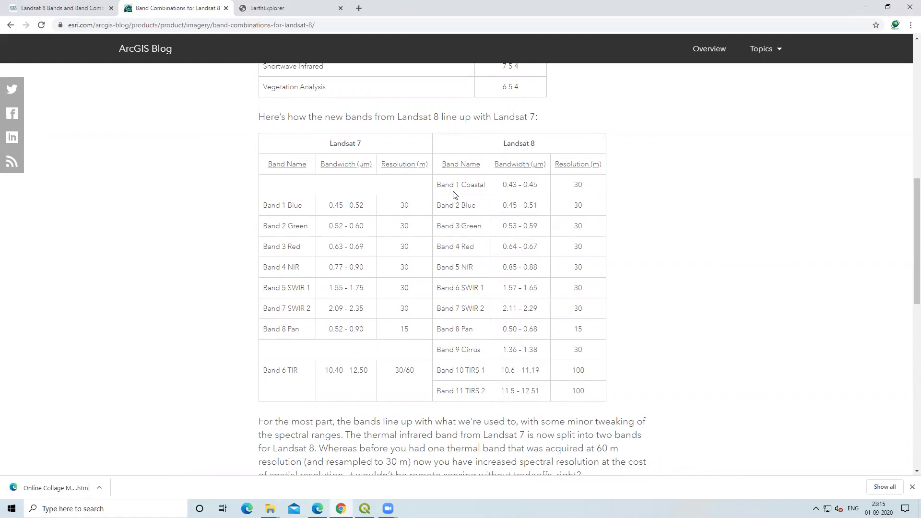
drag(439, 308, 585, 186)
click(590, 188)
drag(441, 330, 475, 330)
drag(569, 331, 590, 333)
click(591, 334)
drag(571, 187, 585, 189)
click(576, 184)
Switch to QGIS, start adding a raster layer and browse to the folder LC08_L1TP_147047_20200421_20200508_01_T1
click(365, 509)
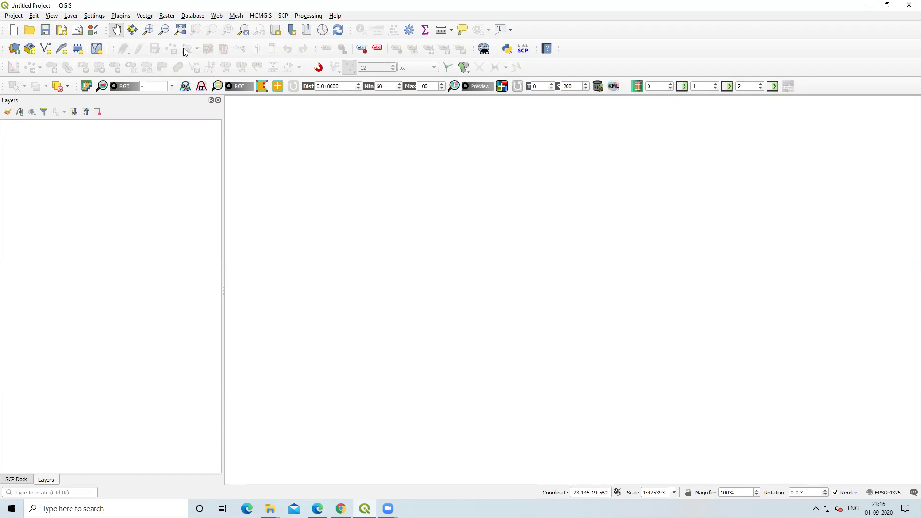
click(72, 16)
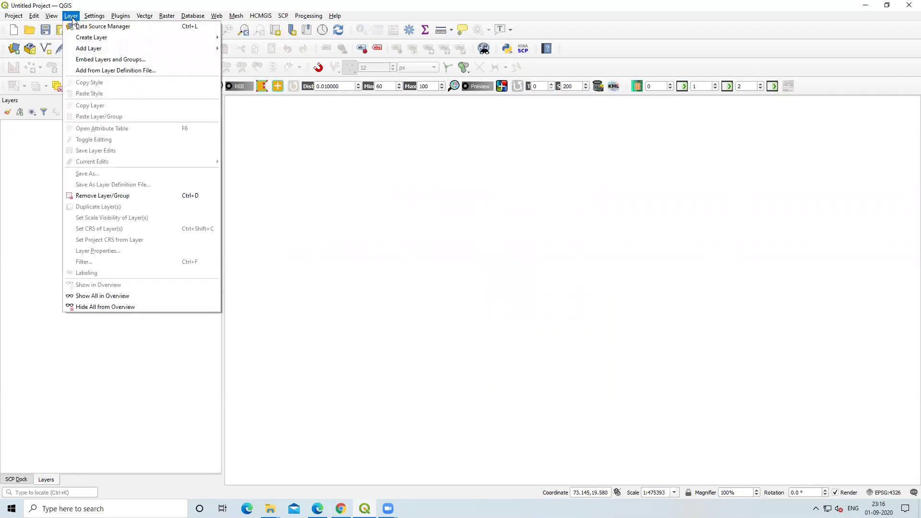
mouse_move(96, 51)
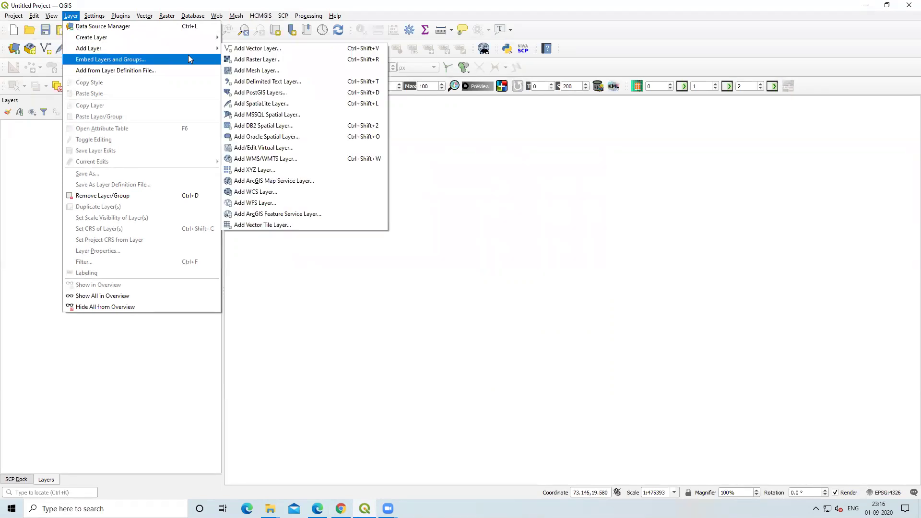
click(257, 60)
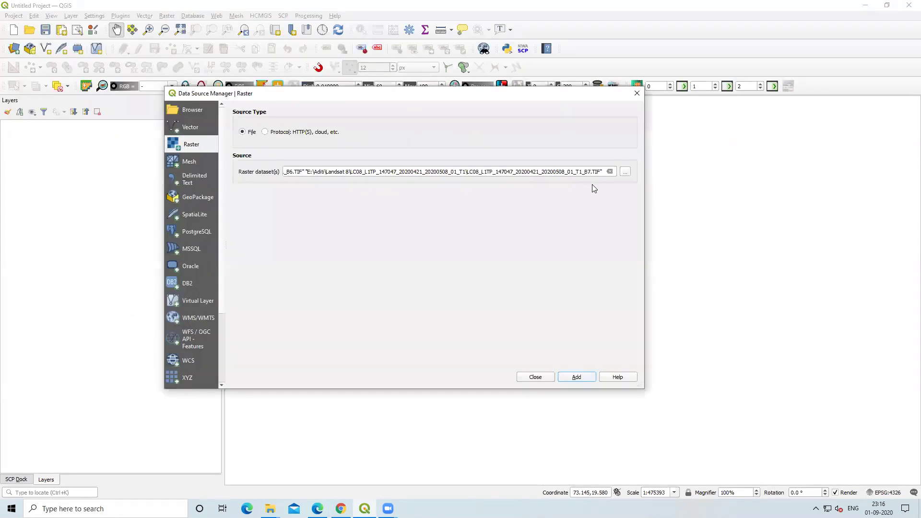
click(625, 172)
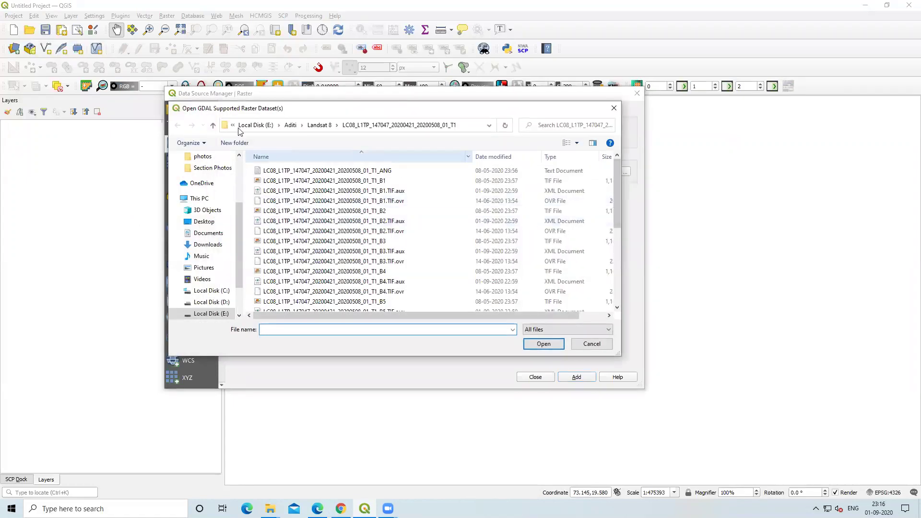
click(213, 125)
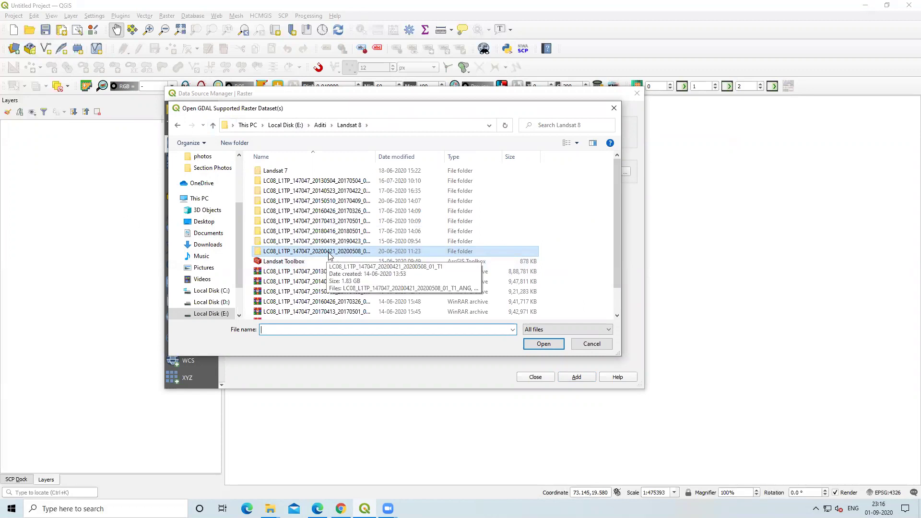
double_click(348, 252)
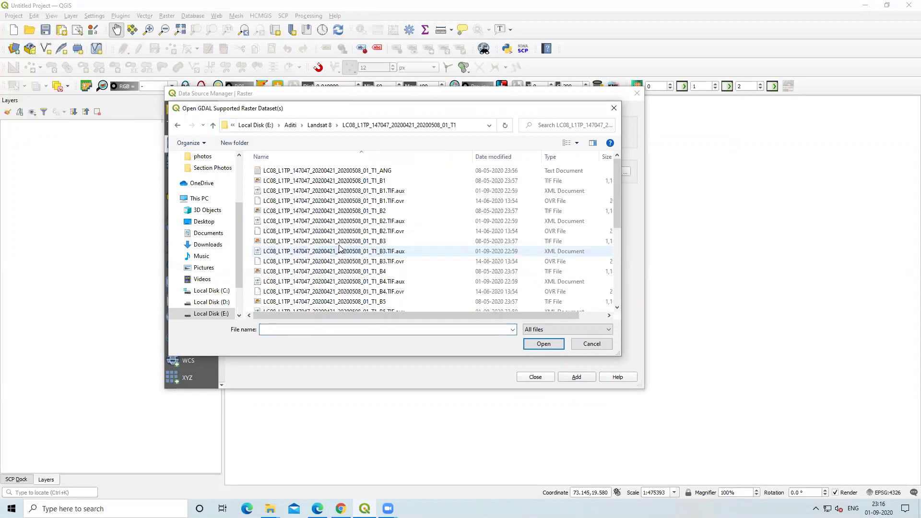
Add the TIF files of bands B1 to B7 to the project as raster layers and close the Data Source Manager
click(323, 185)
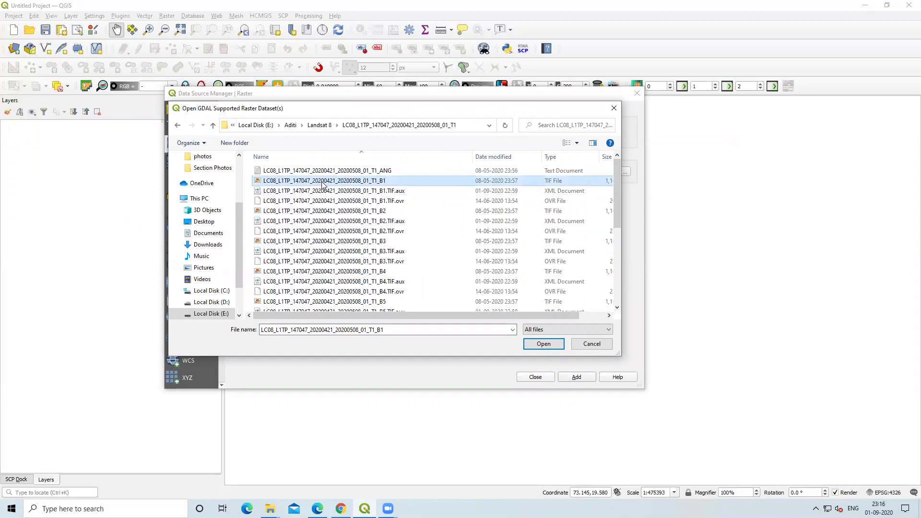
ctrl+click(379, 211)
ctrl+click(379, 241)
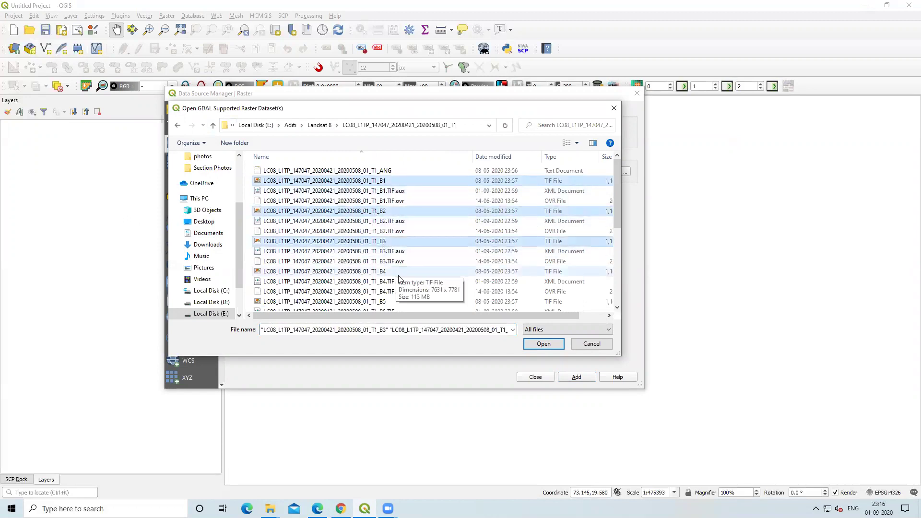
ctrl+click(390, 271)
drag(619, 215, 613, 245)
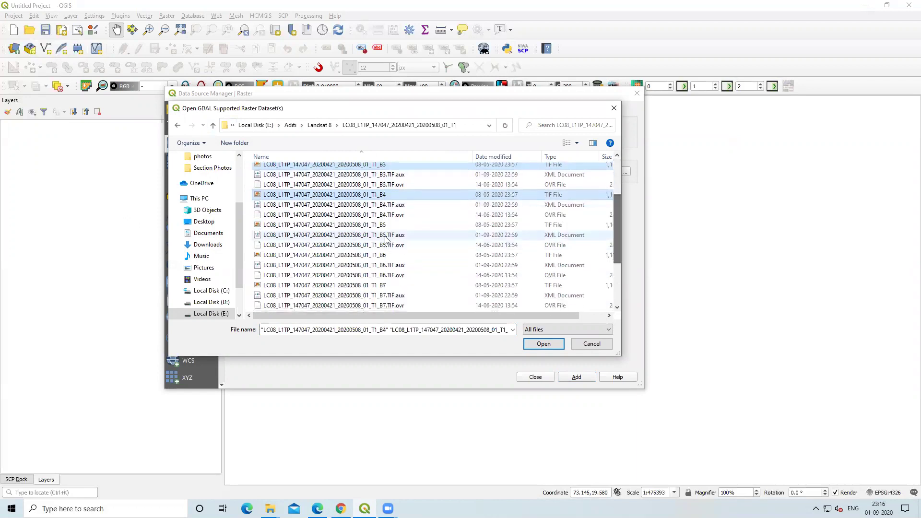
ctrl+click(406, 230)
ctrl+click(384, 255)
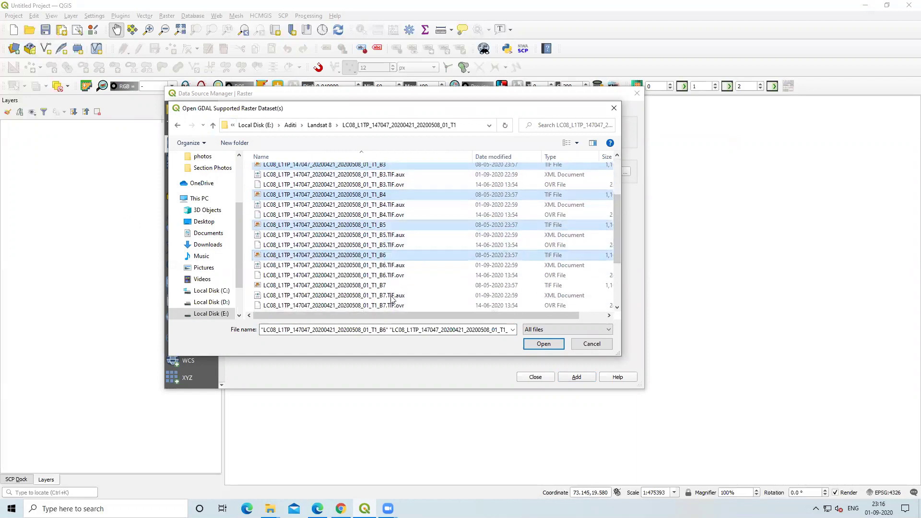
ctrl+click(376, 285)
scroll(379, 223, down, 1)
scroll(381, 226, down, 2)
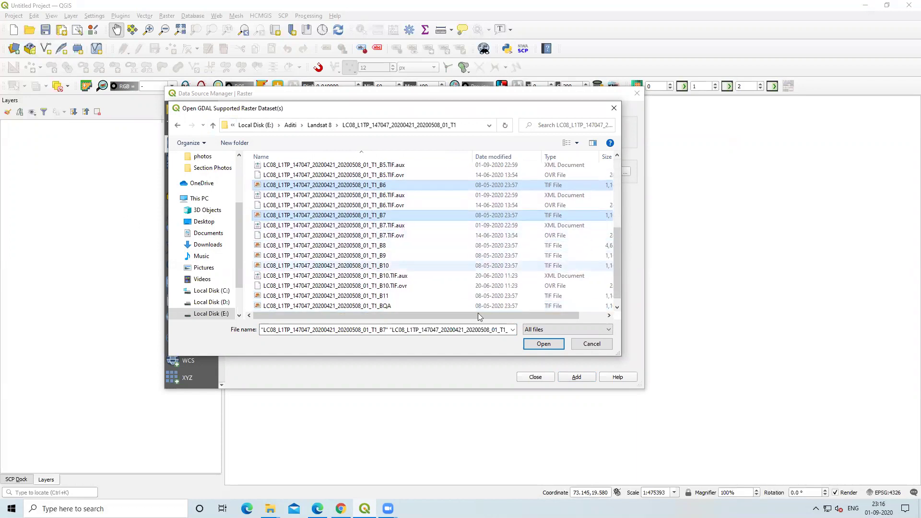
click(544, 344)
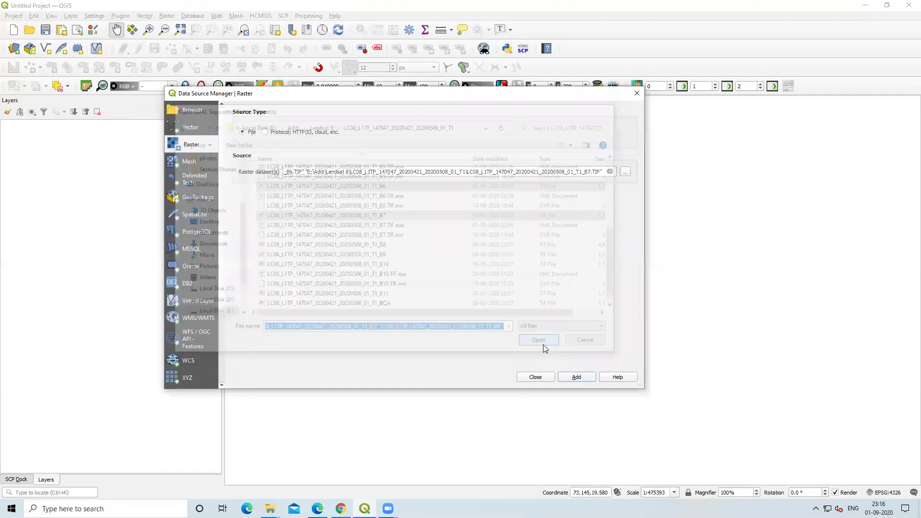
click(581, 377)
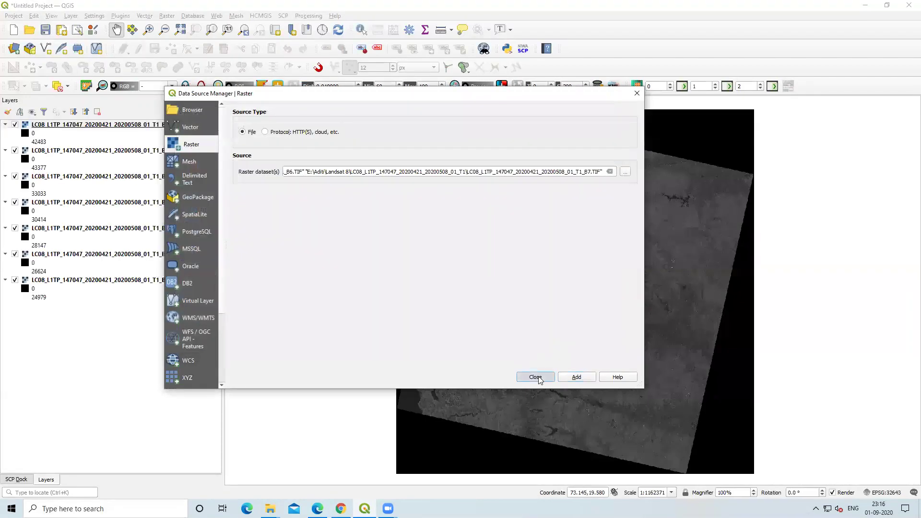
click(538, 378)
Measure the width of neighbouring pixels in the displayed Landsat raster and close the measurement
scroll(559, 269, up, 4)
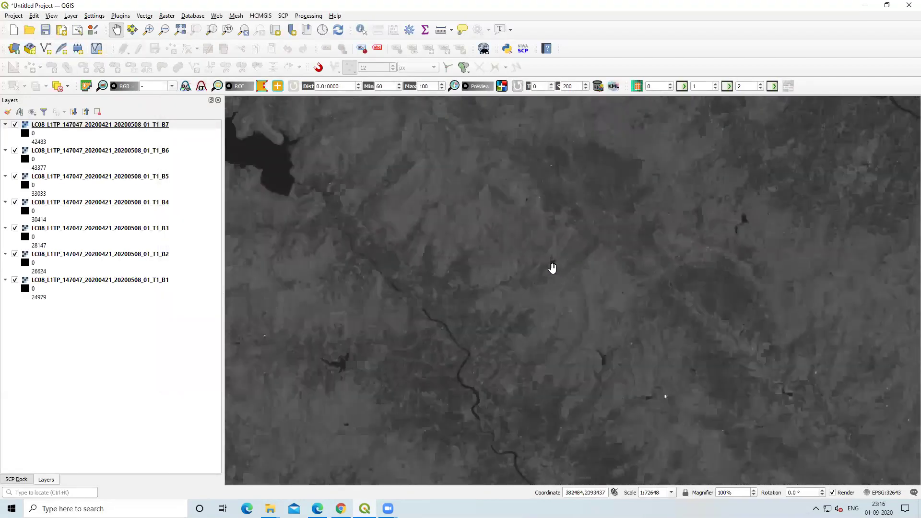
scroll(551, 267, up, 6)
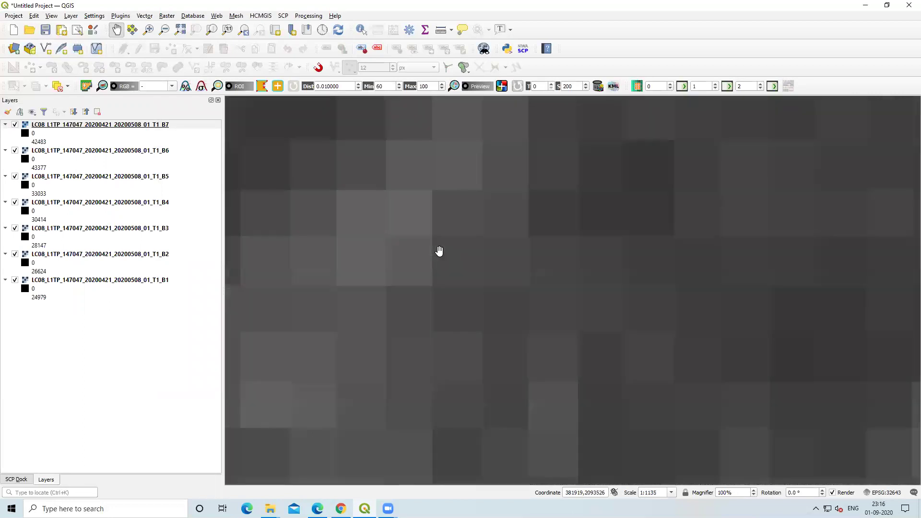
drag(449, 249, 448, 298)
scroll(480, 283, up, 1)
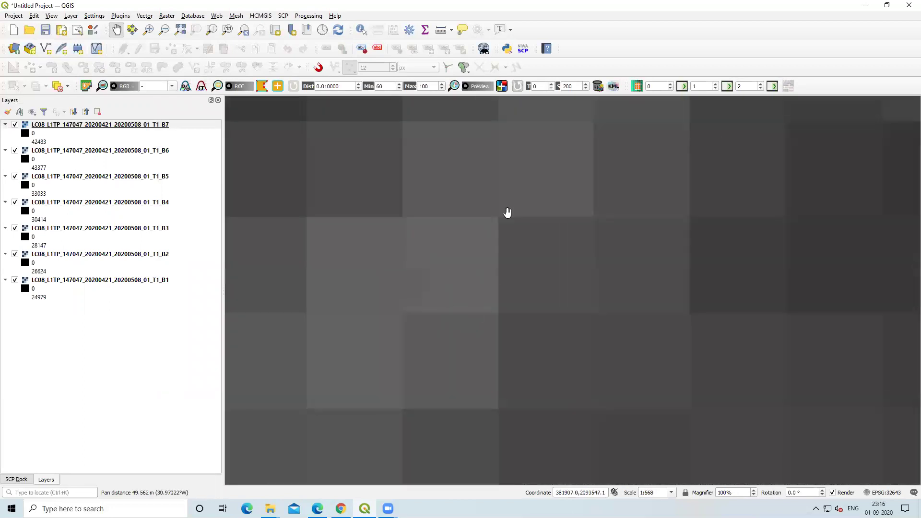
click(440, 31)
click(401, 271)
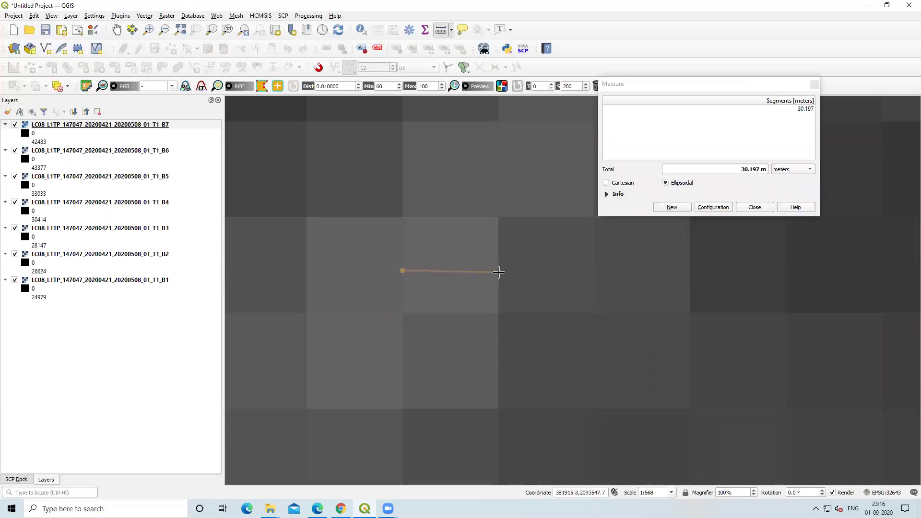
click(499, 272)
click(596, 272)
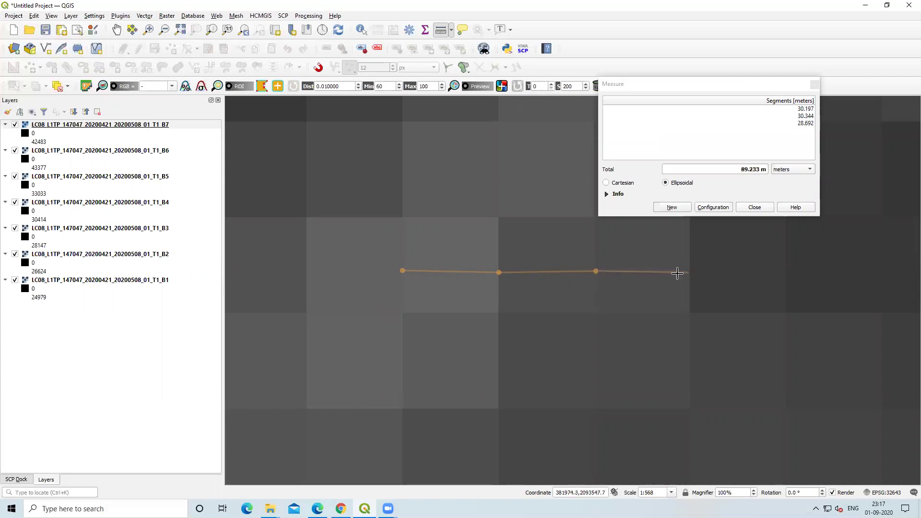
double_click(517, 286)
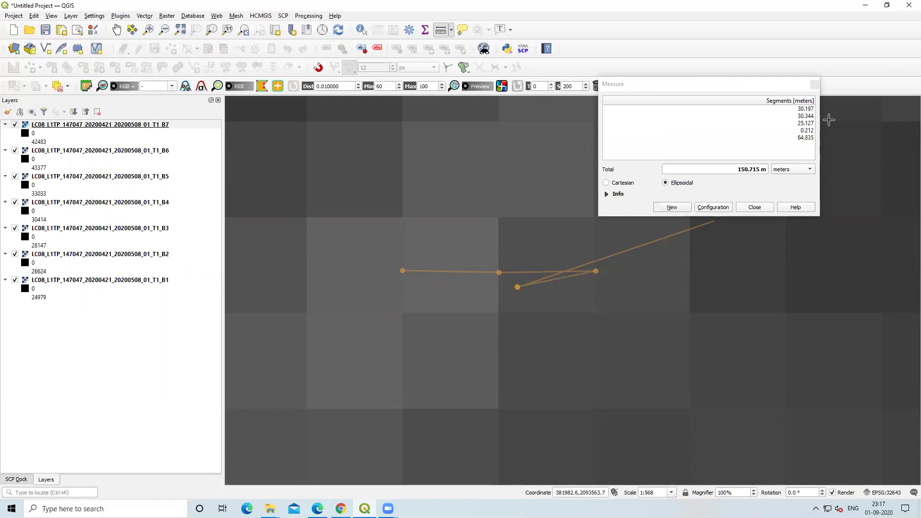
click(814, 84)
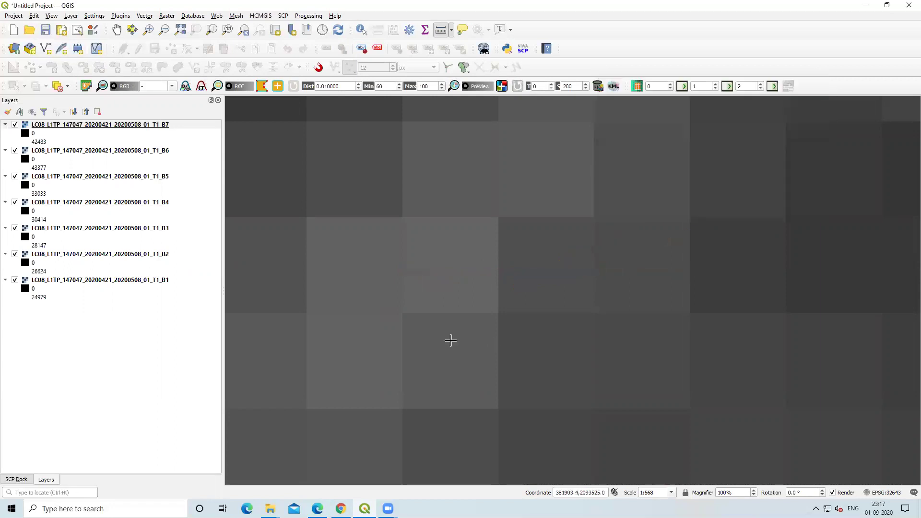
Measure the width of a single raster pixel again, then return to the overview of the scene
click(402, 275)
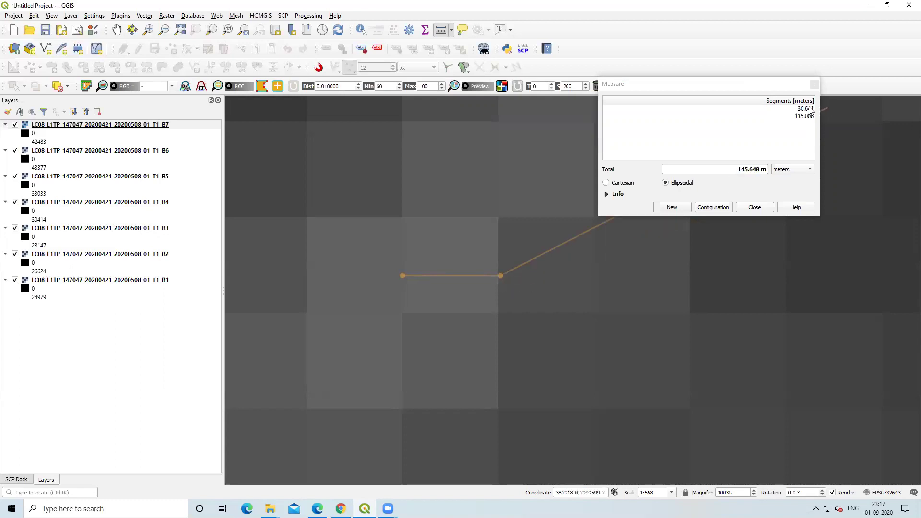
click(815, 85)
scroll(560, 285, down, 10)
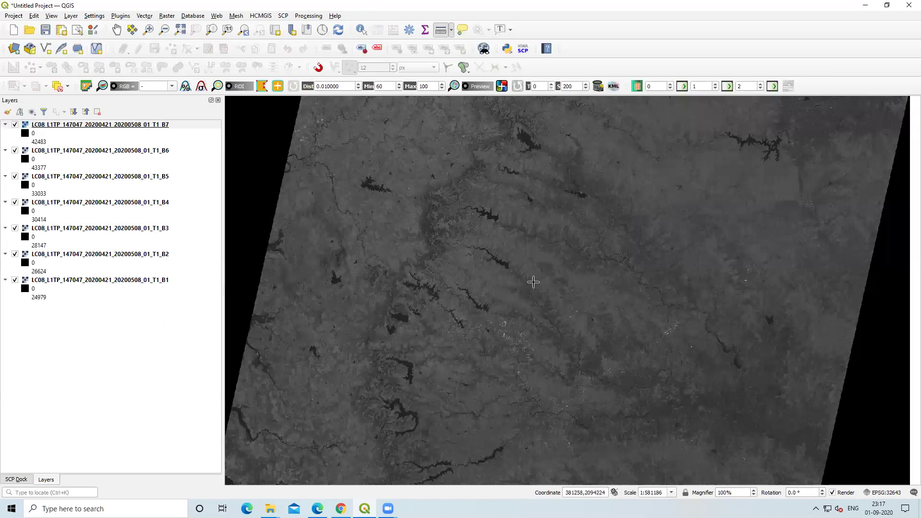
Switch to Chrome and examine the Landsat 8 resolutions of the panchromatic, cirrus and thermal bands in the ArcGIS Blog table
click(341, 509)
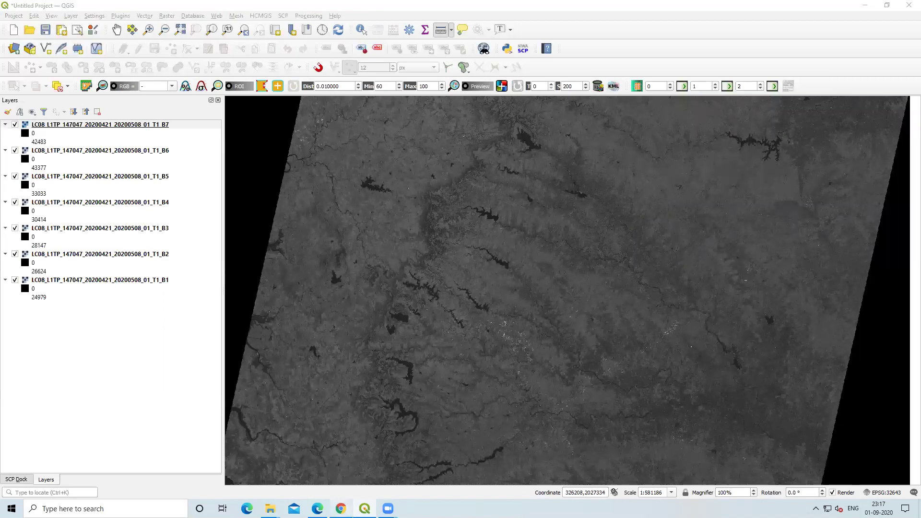
click(582, 194)
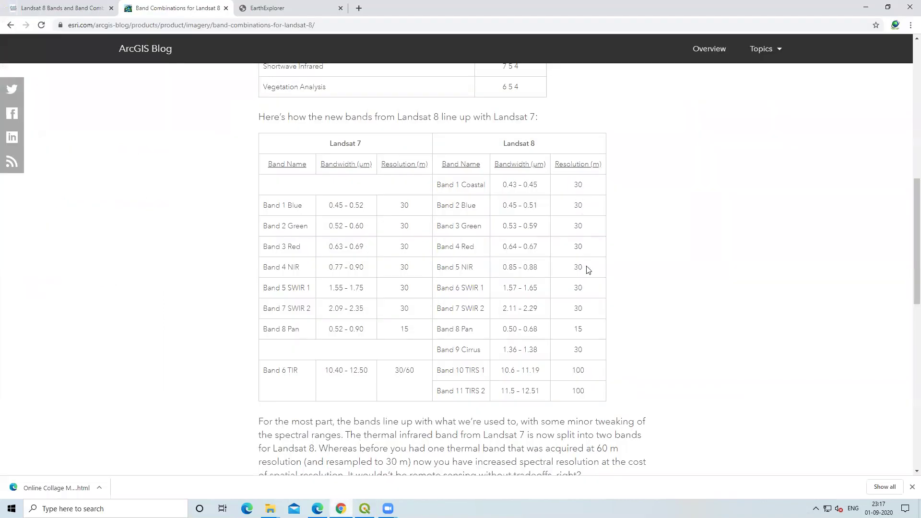
double_click(581, 334)
click(599, 335)
double_click(603, 334)
click(604, 358)
double_click(601, 358)
click(560, 377)
double_click(576, 371)
click(592, 396)
scroll(595, 389, up, 2)
scroll(599, 306, down, 1)
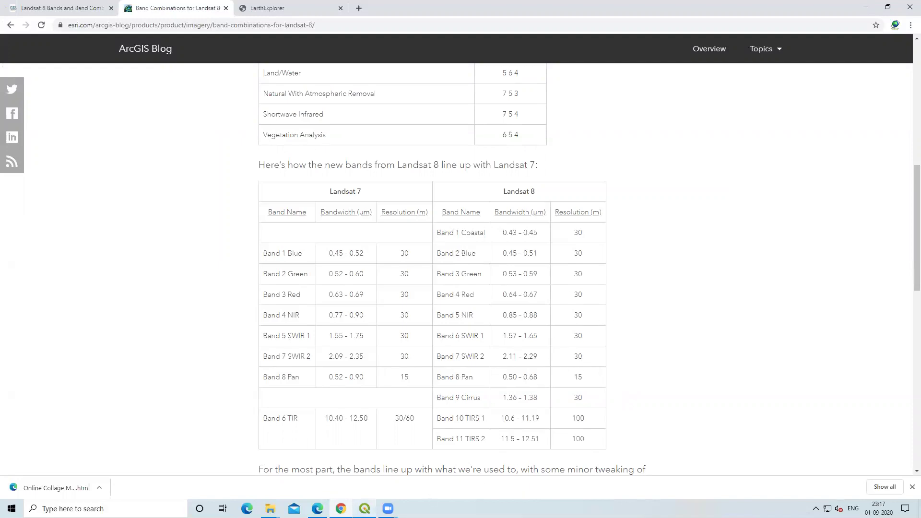
Switch to QGIS and examine the displayed band 7 raster up close and as a whole scene
mouse_move(365, 508)
click(365, 462)
scroll(351, 203, down, 3)
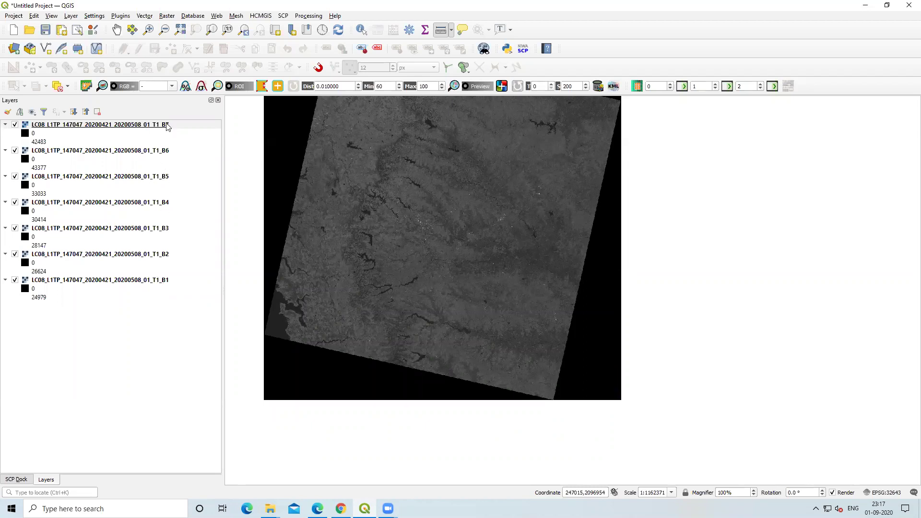
scroll(456, 269, up, 3)
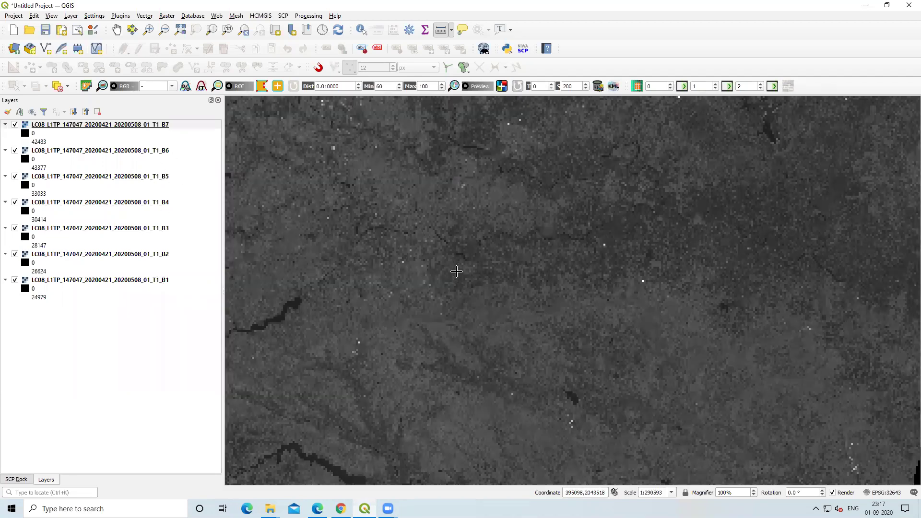
scroll(473, 276, up, 1)
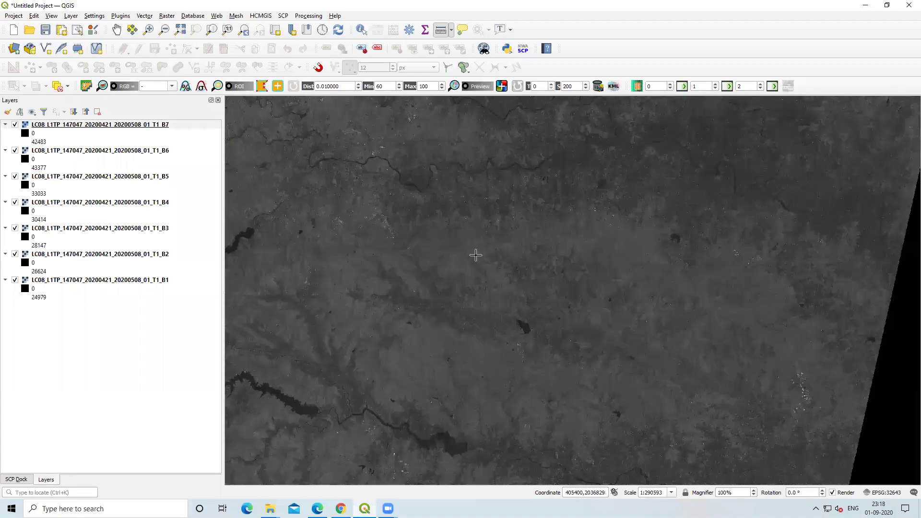
scroll(457, 275, down, 1)
Switch to Chrome and read the Natural Color and Color Infrared band combinations in the gisgeography.com Landsat 8 article
click(341, 509)
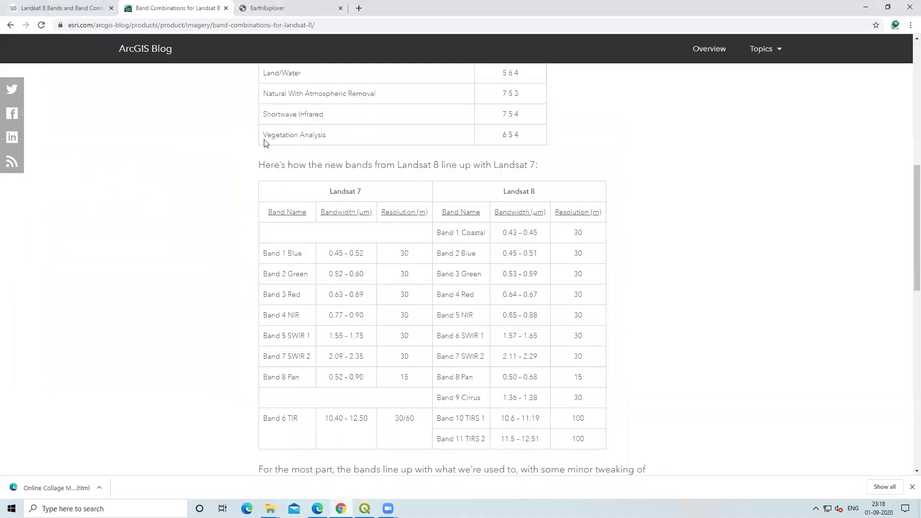
click(82, 8)
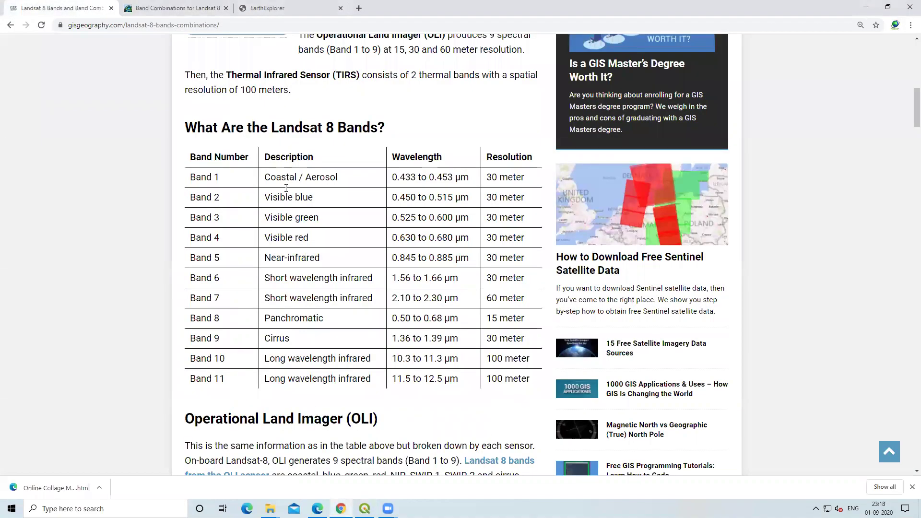
scroll(304, 313, down, 20)
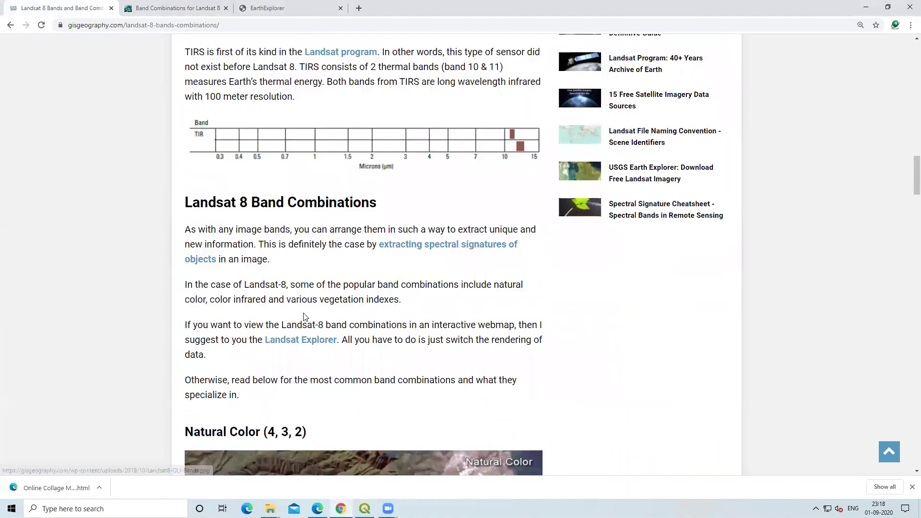
scroll(249, 229, down, 3)
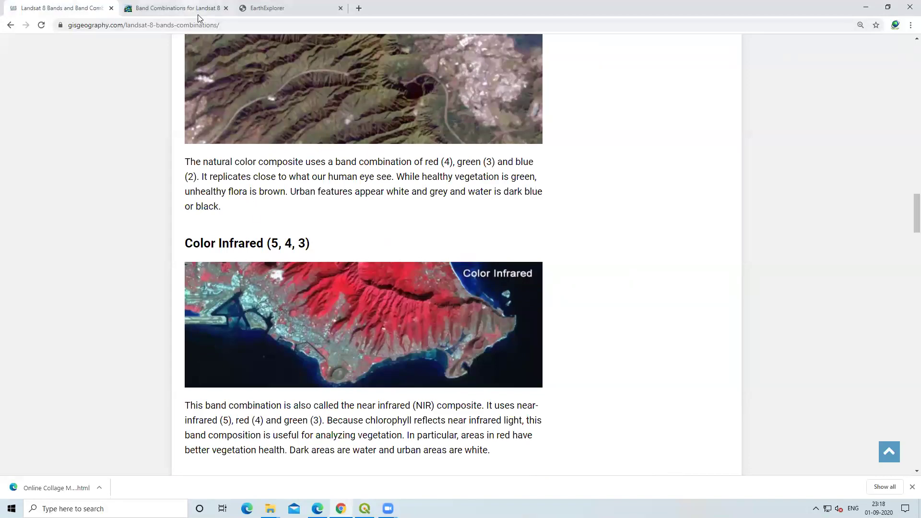
Switch back to QGIS, search the plugin manager for "semi", close it and show the SCP Dock
click(364, 509)
scroll(375, 390, up, 1)
scroll(389, 360, down, 3)
scroll(427, 283, up, 2)
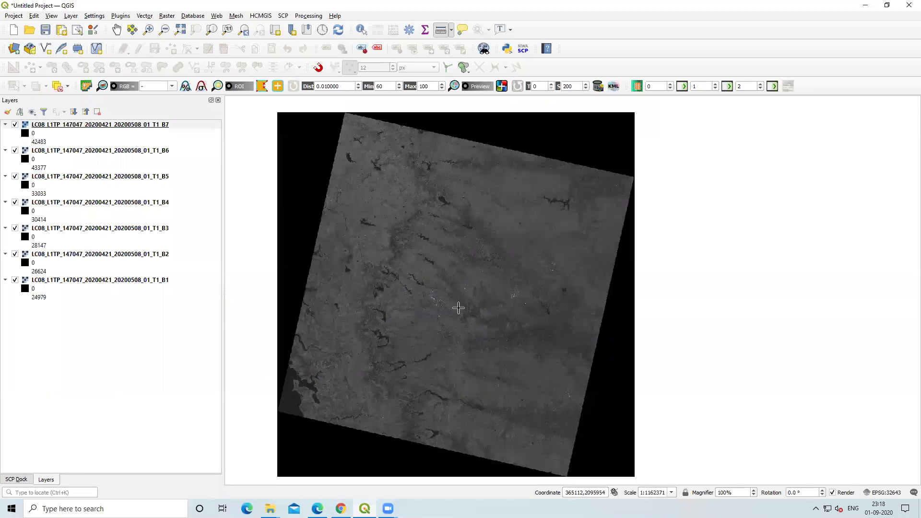
click(283, 17)
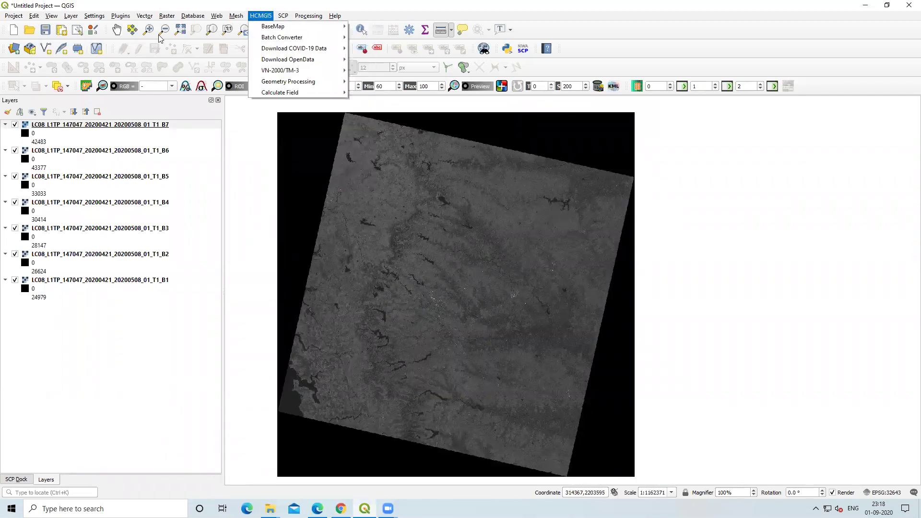
mouse_move(114, 16)
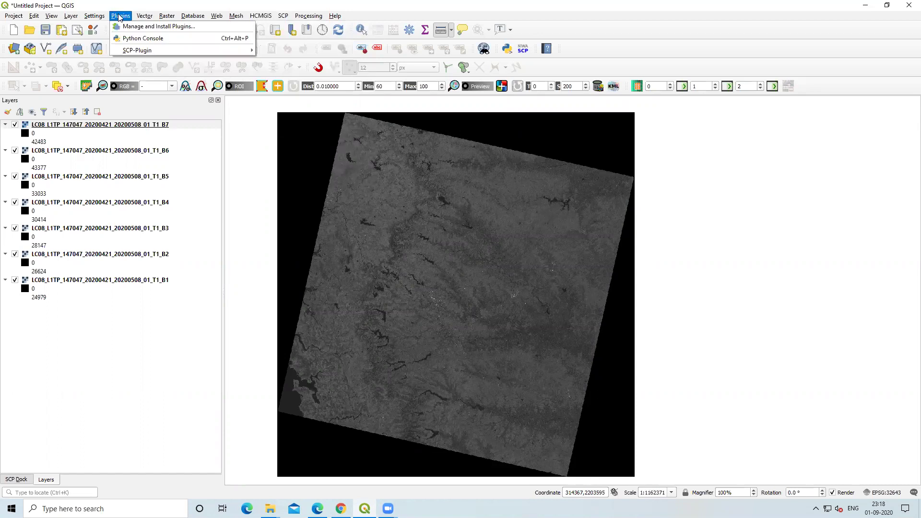
click(141, 26)
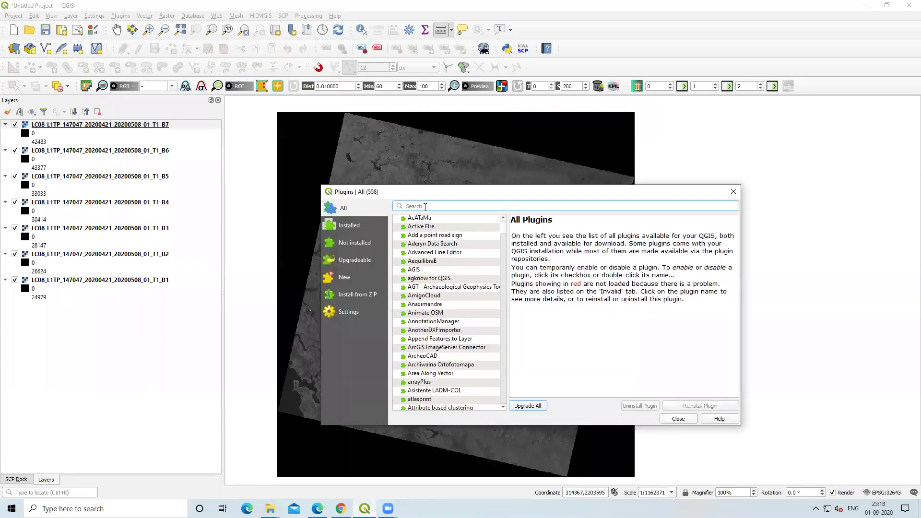
text(semi)
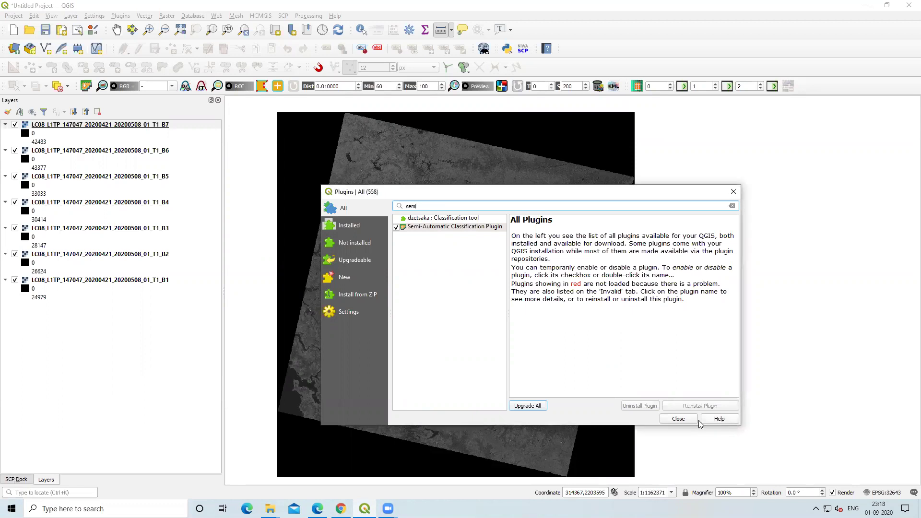
click(396, 228)
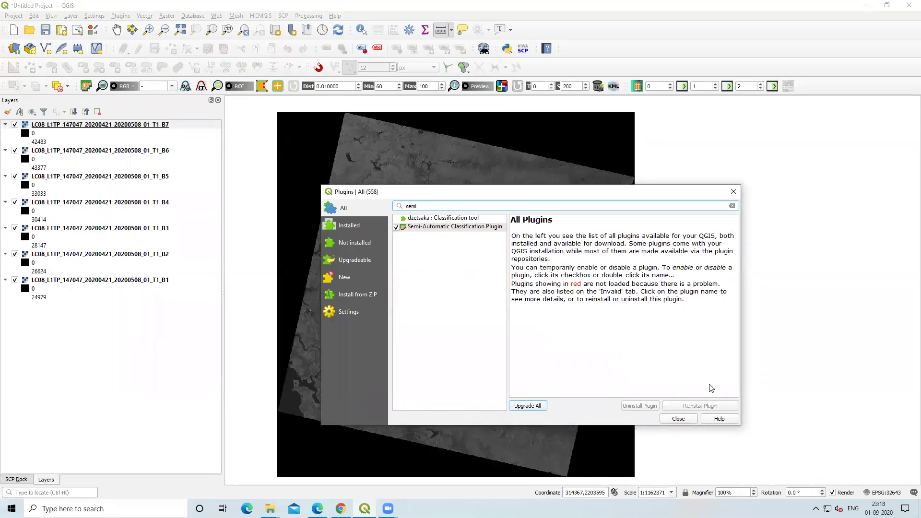
click(677, 420)
click(16, 480)
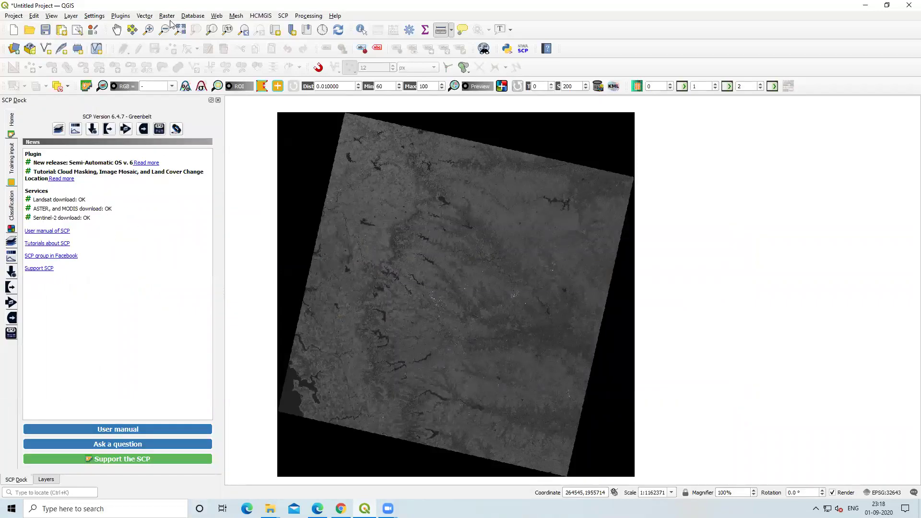
Reopen the plugin manager and switch the Semi-Automatic Classification Plugin off and on again
click(121, 16)
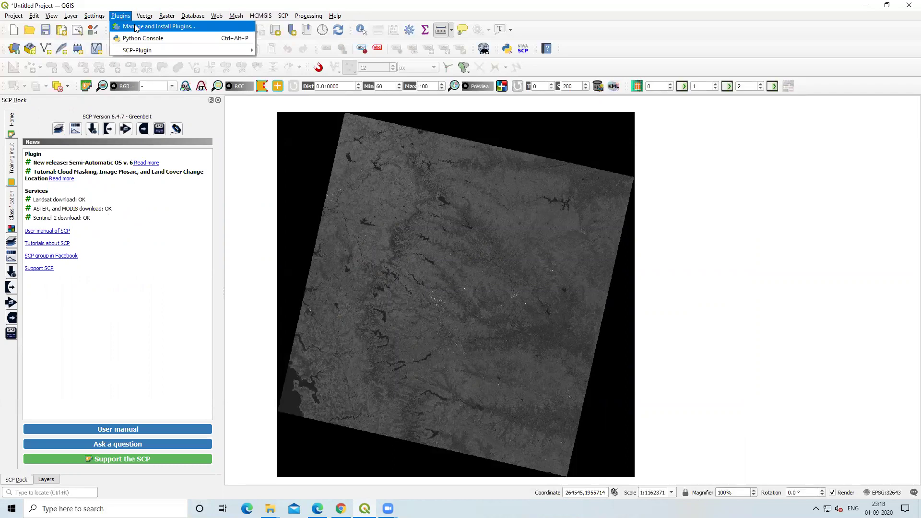
click(136, 27)
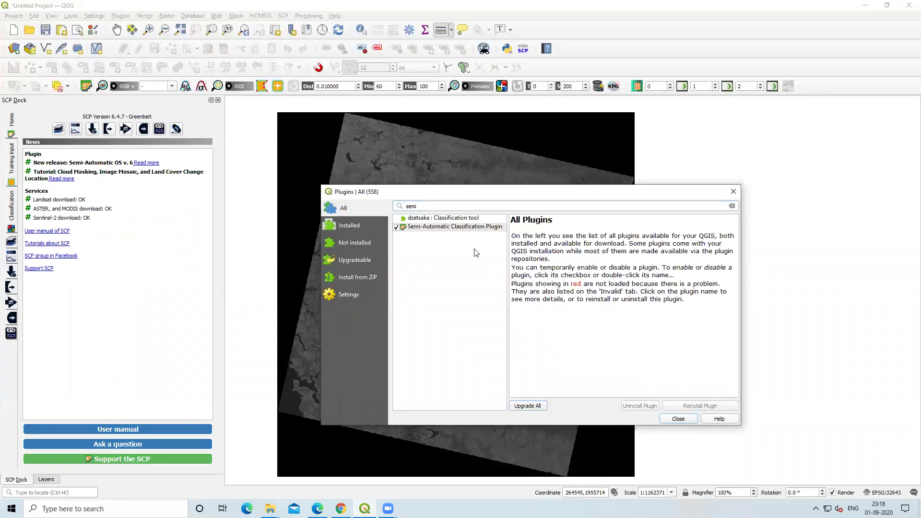
click(397, 227)
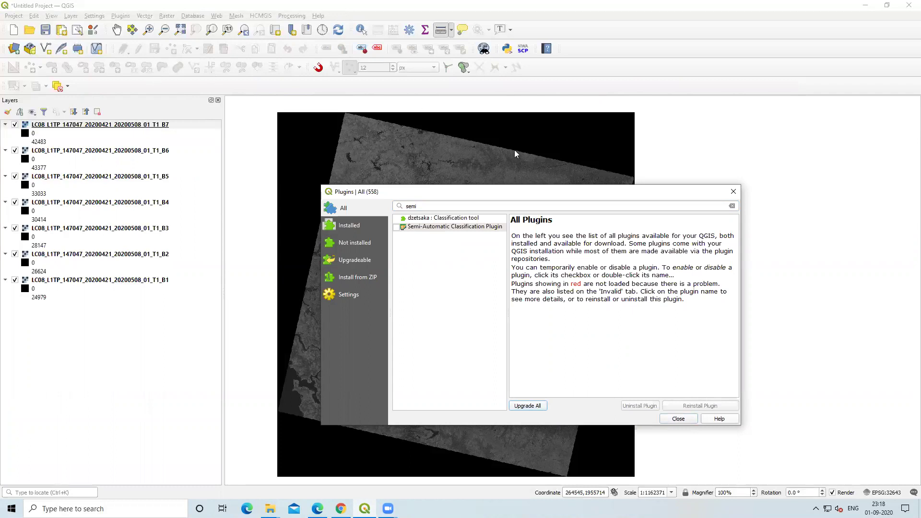
click(397, 227)
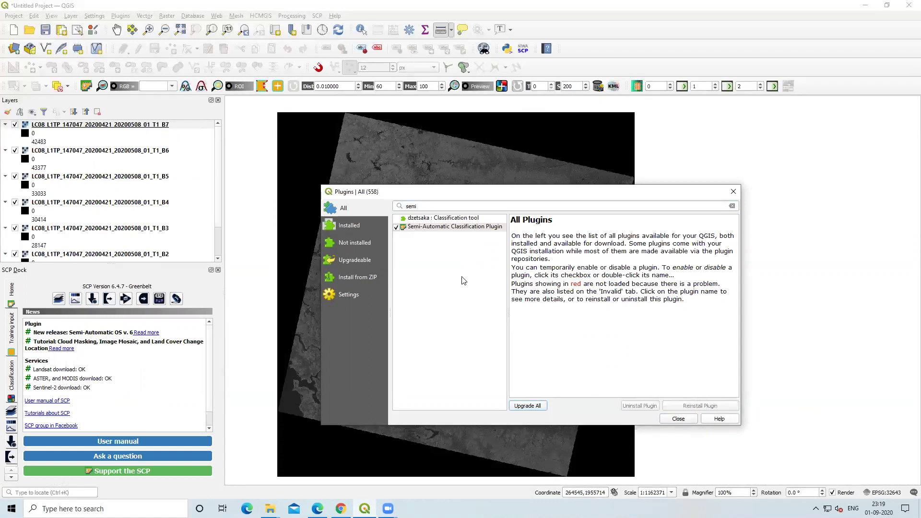
Search the plugin list for "scp" and view the details of SCP-Plugin
click(426, 206)
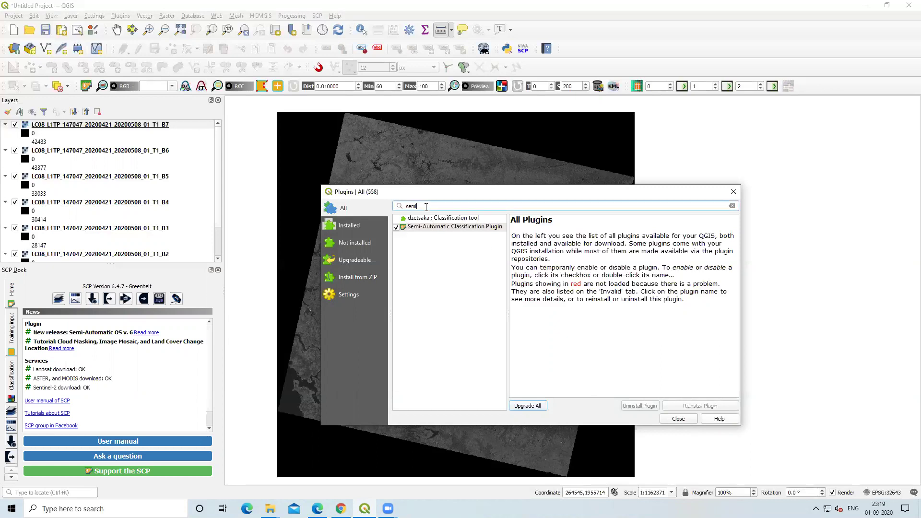
key(BackSpace)
key(BackSpace)
key(BackSpace)
text(cp)
click(396, 218)
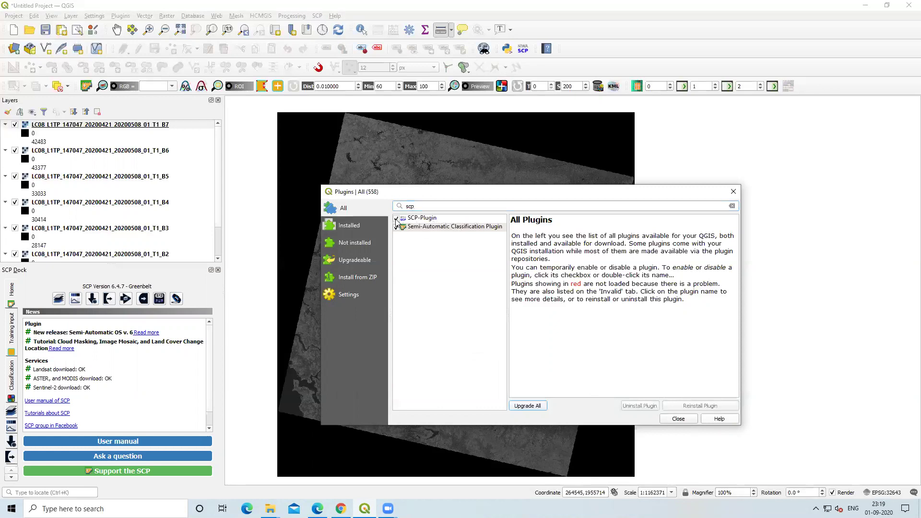
click(396, 219)
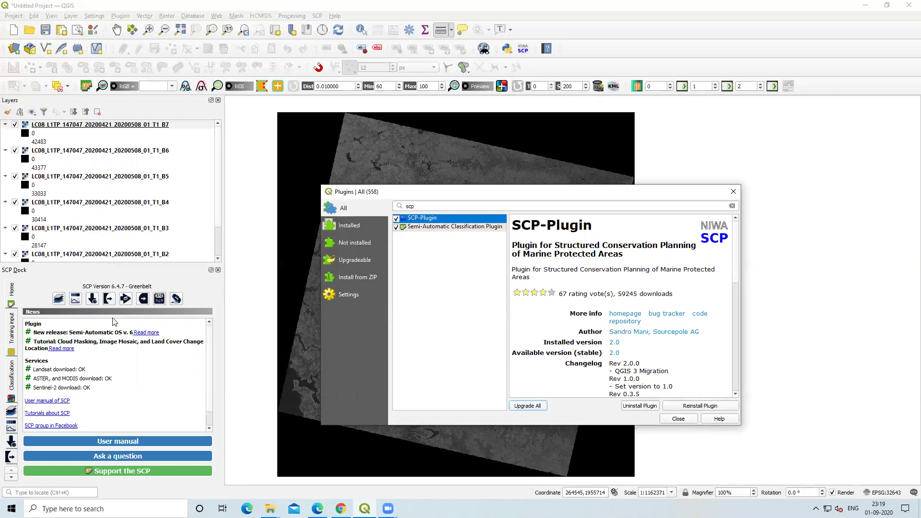
Disable and re-enable the Semi-Automatic Classification Plugin, keeping it active, and close the plugin manager
click(397, 229)
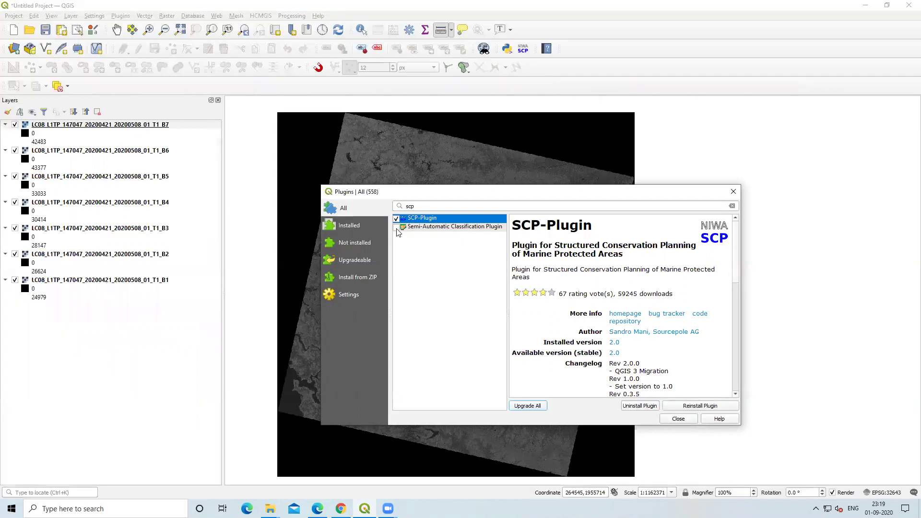
click(396, 229)
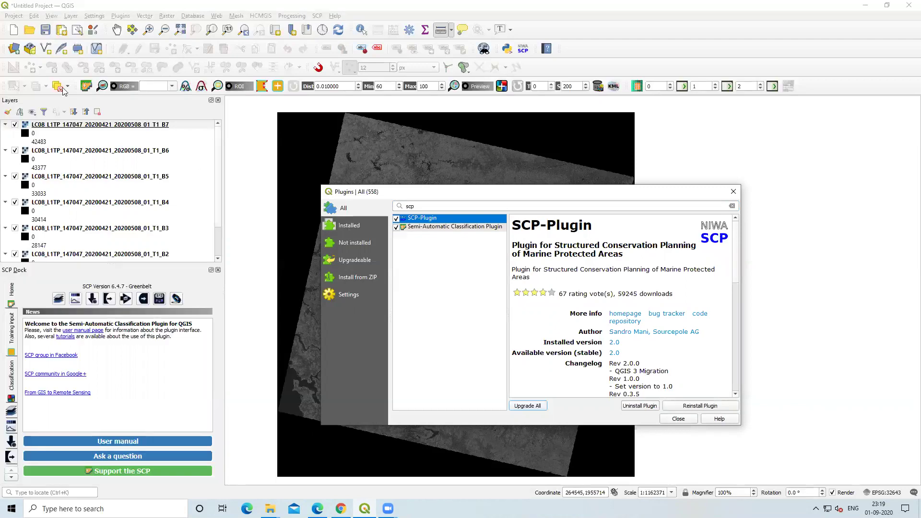
click(677, 419)
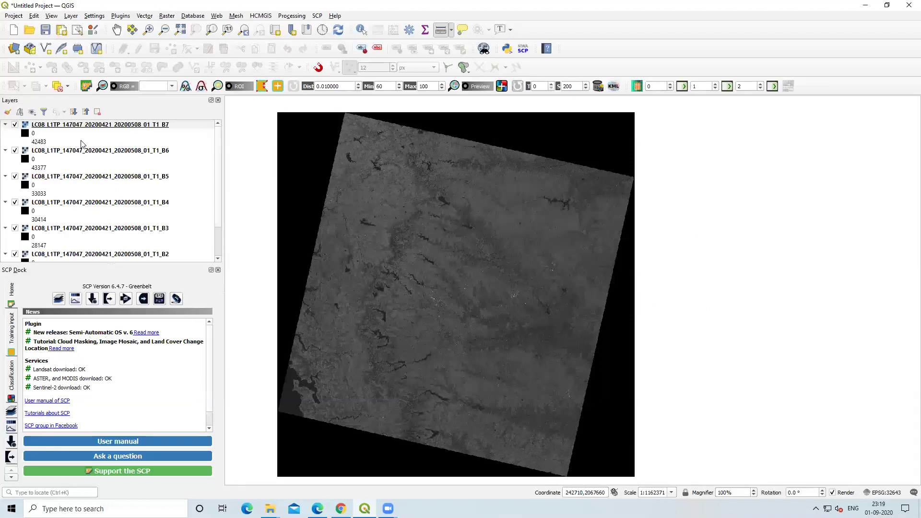
scroll(104, 189, up, 1)
scroll(118, 238, down, 1)
scroll(417, 210, down, 1)
scroll(417, 215, up, 2)
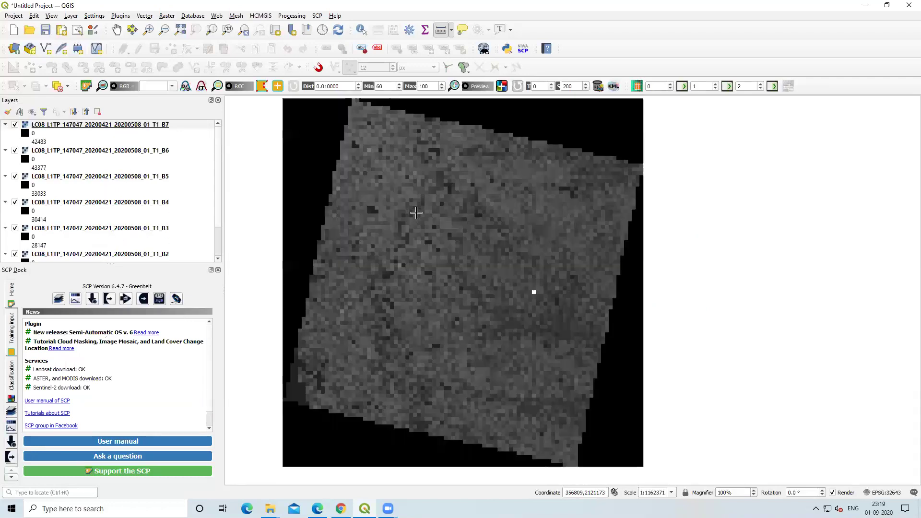
scroll(416, 219, up, 2)
scroll(417, 222, up, 1)
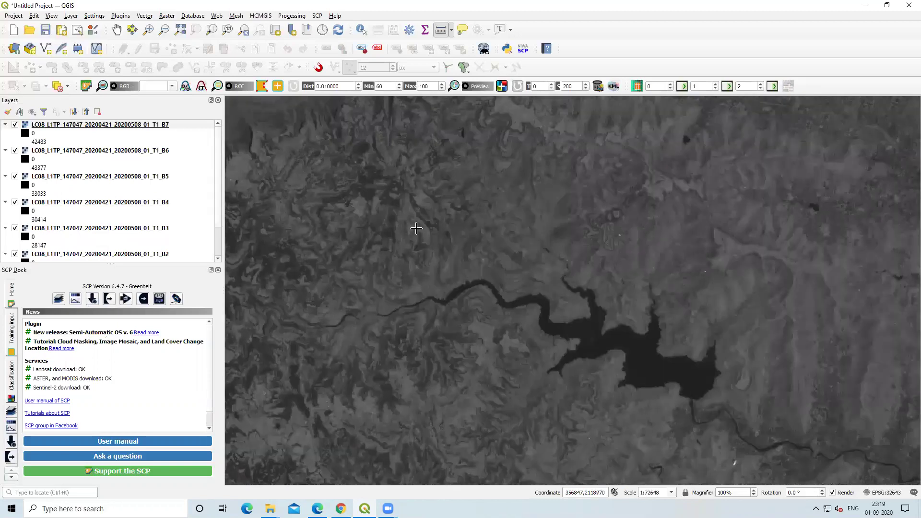
scroll(420, 228, up, 1)
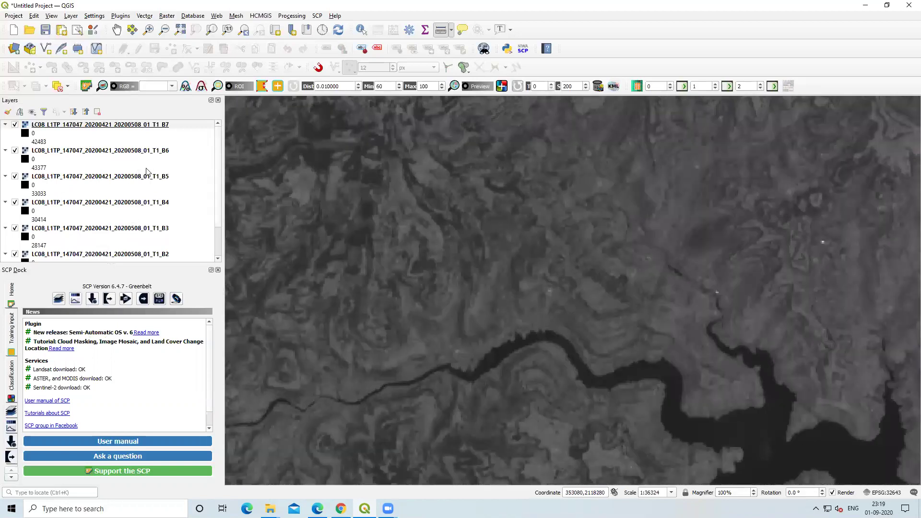
Open the band 7 layer's properties, examine its coordinate reference system in the layer information, and close them
right_click(142, 126)
click(180, 291)
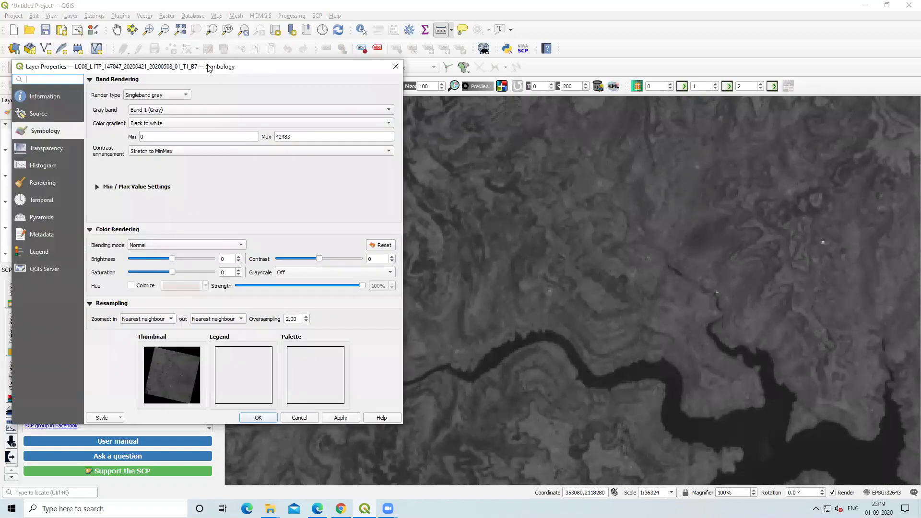
drag(210, 69, 483, 100)
click(321, 129)
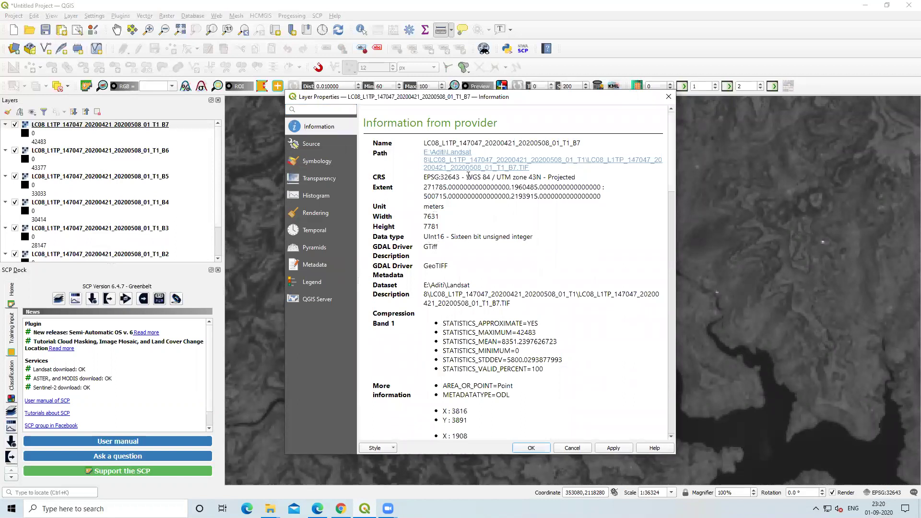
drag(502, 180, 568, 179)
click(546, 200)
click(670, 98)
scroll(151, 238, down, 2)
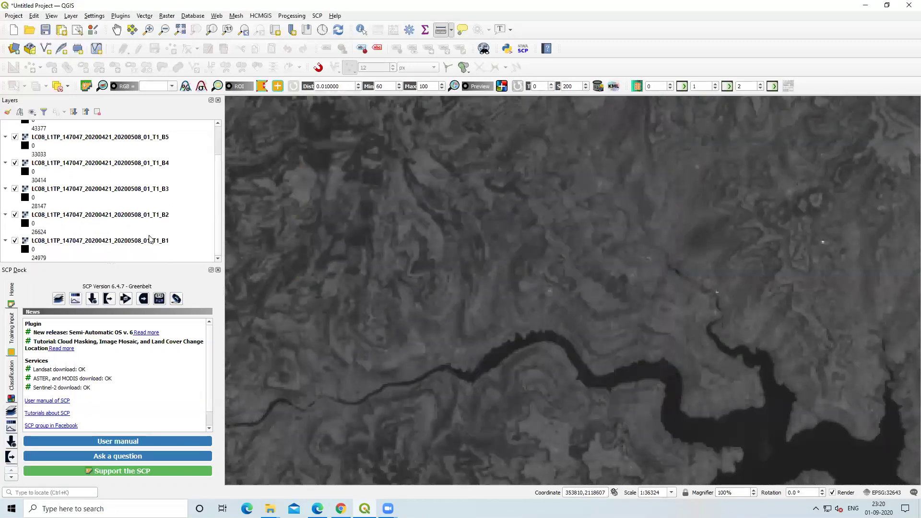
scroll(174, 250, up, 2)
scroll(468, 314, down, 2)
scroll(515, 353, down, 3)
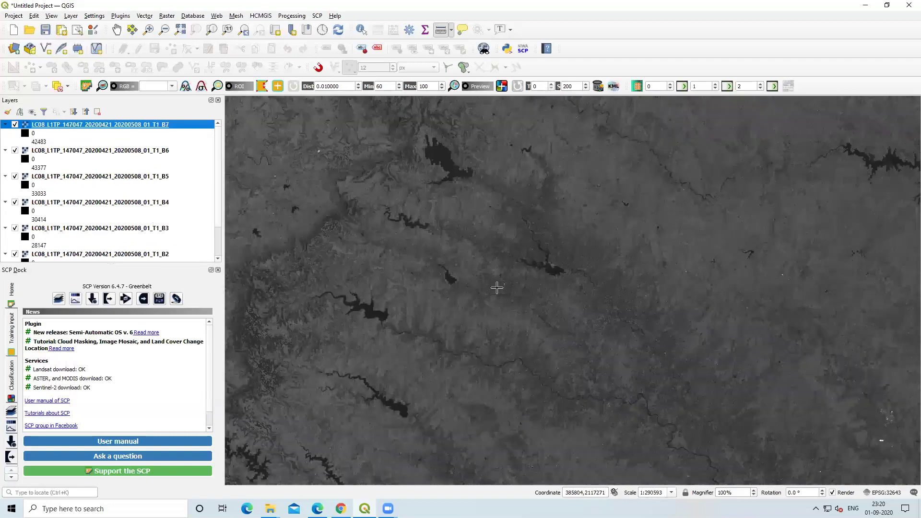
scroll(475, 247, down, 1)
scroll(519, 249, down, 1)
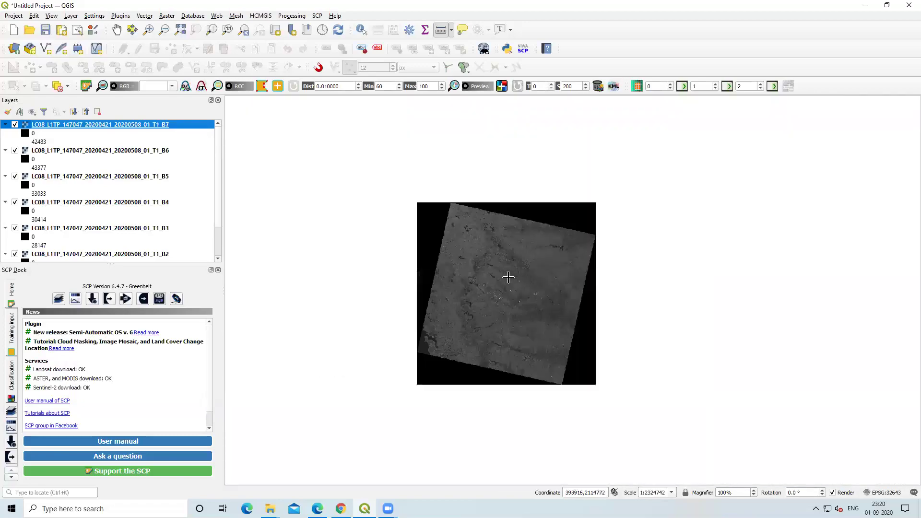
scroll(496, 288, up, 1)
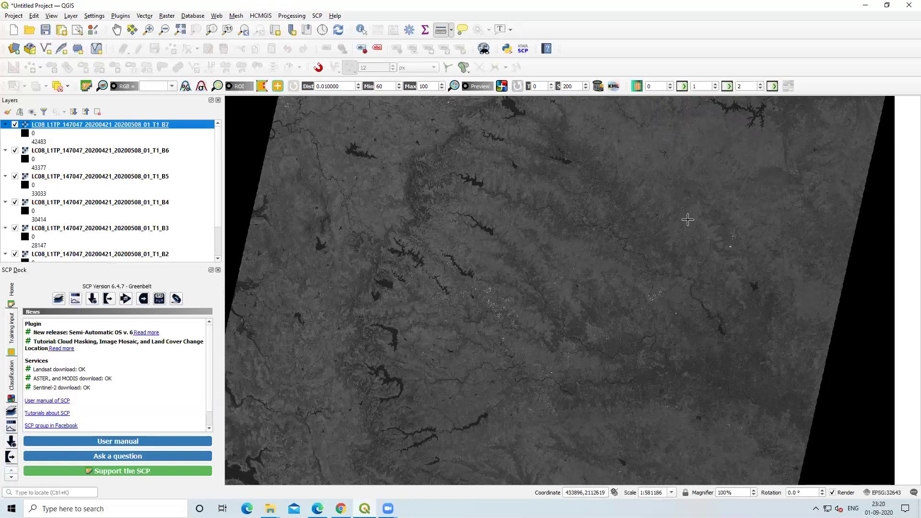
scroll(656, 281, up, 1)
scroll(647, 313, down, 2)
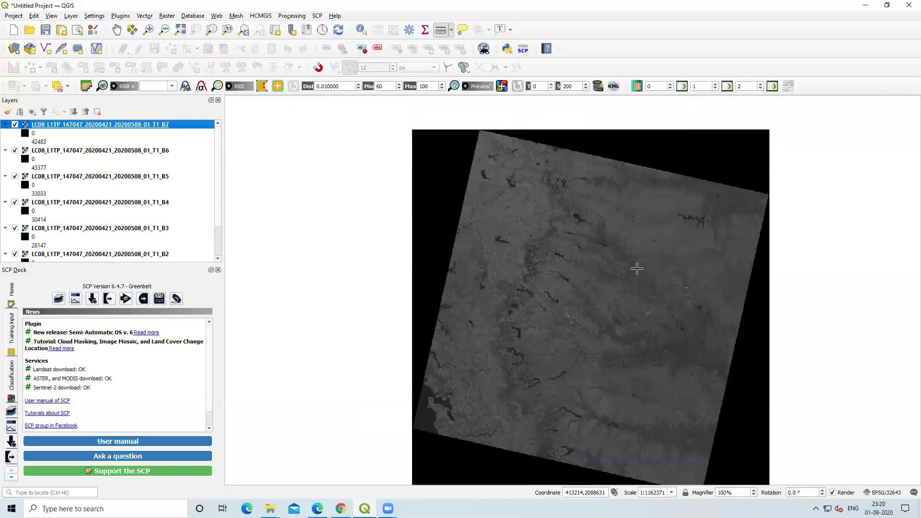
scroll(703, 223, up, 1)
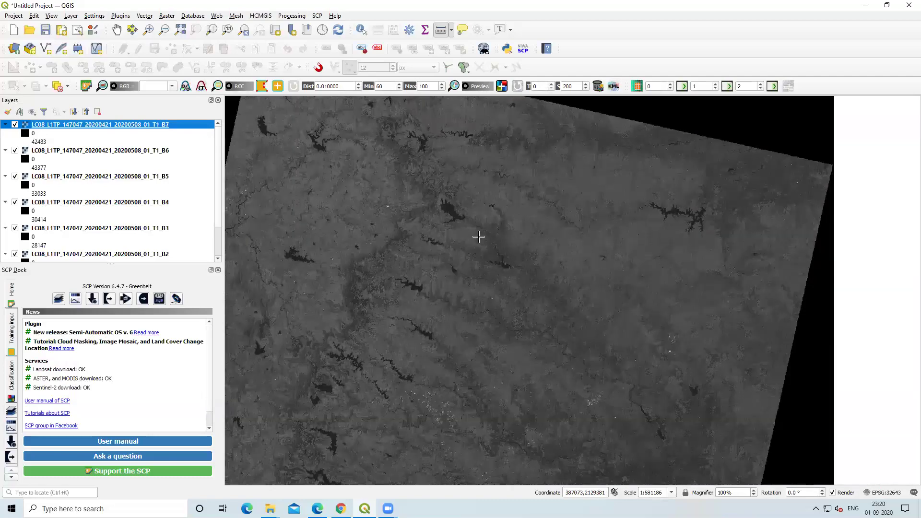
Open the band set window of the Semi-Automatic Classification Plugin
scroll(480, 237, up, 1)
scroll(484, 247, down, 2)
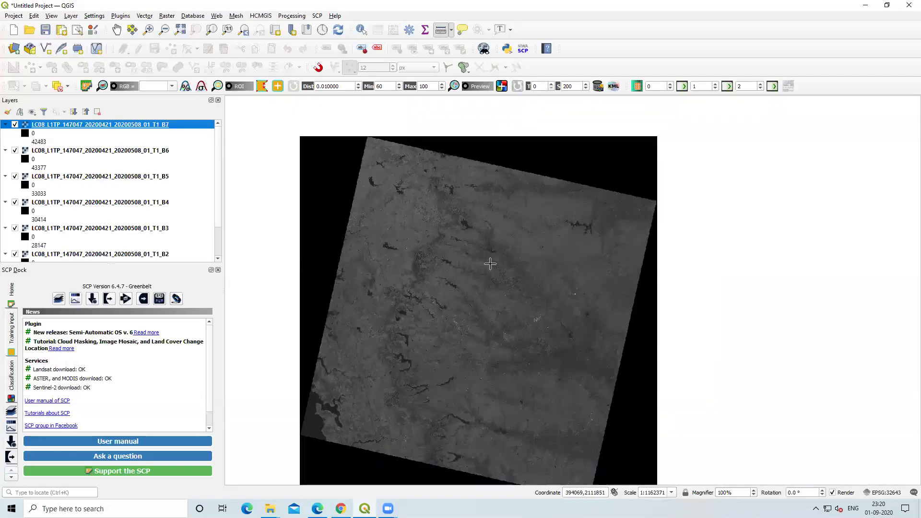
scroll(509, 237, up, 1)
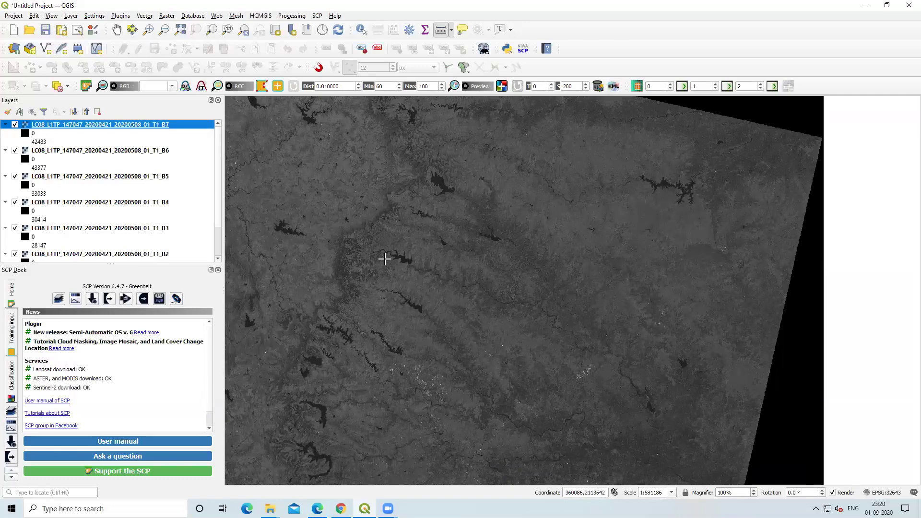
scroll(384, 259, up, 1)
scroll(449, 264, down, 1)
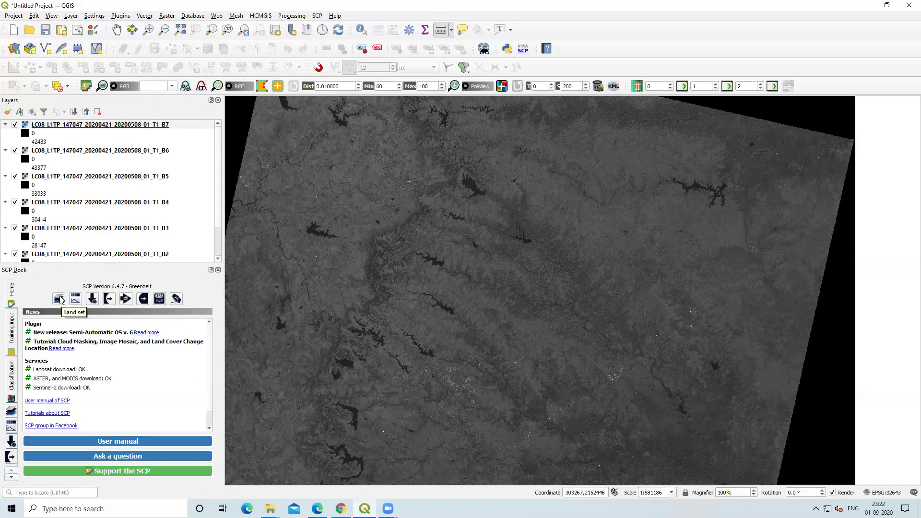
click(86, 86)
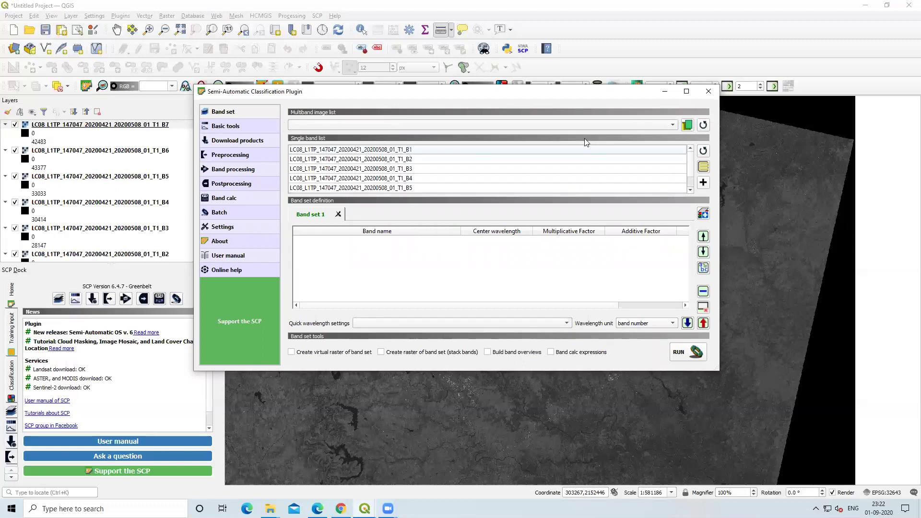
click(687, 126)
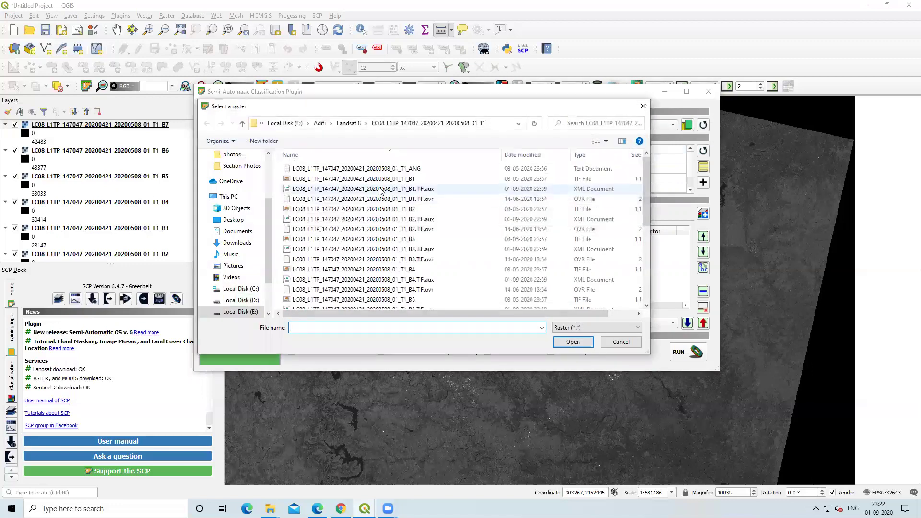
click(380, 180)
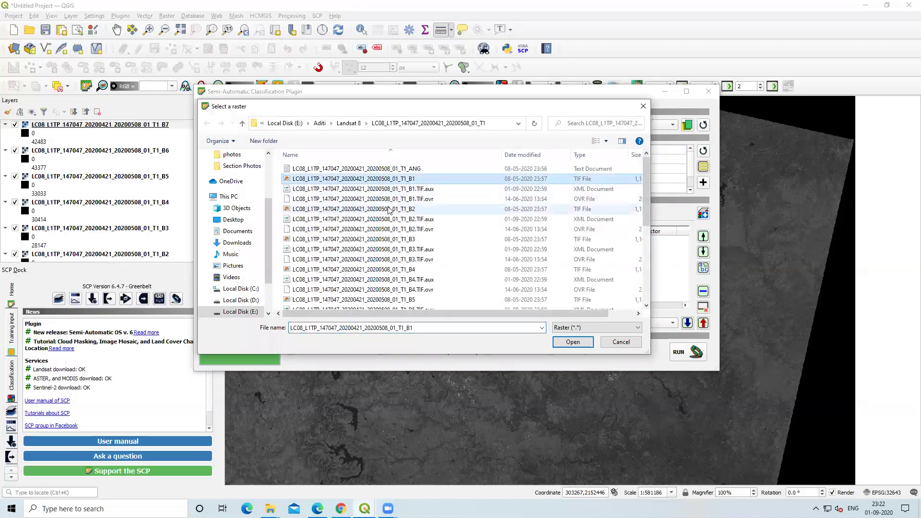
drag(389, 211, 411, 186)
ctrl+click(412, 179)
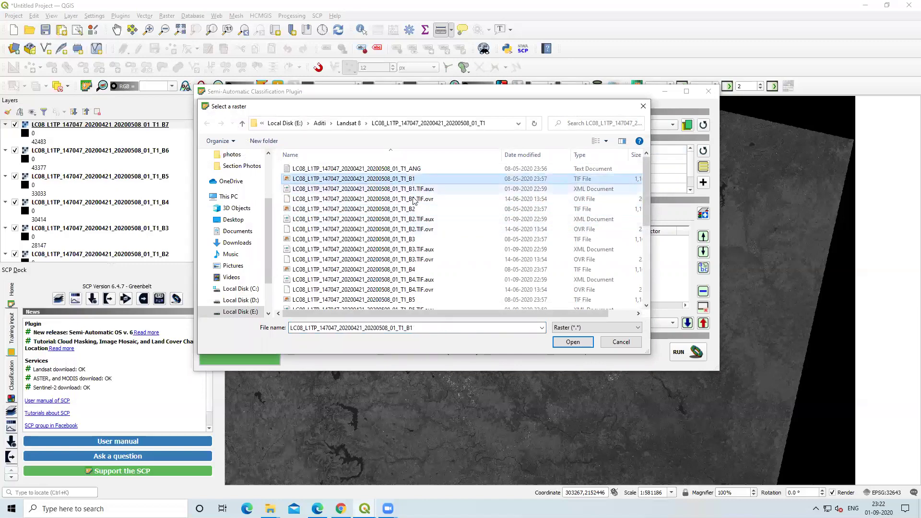
ctrl+click(413, 239)
scroll(392, 186, down, 3)
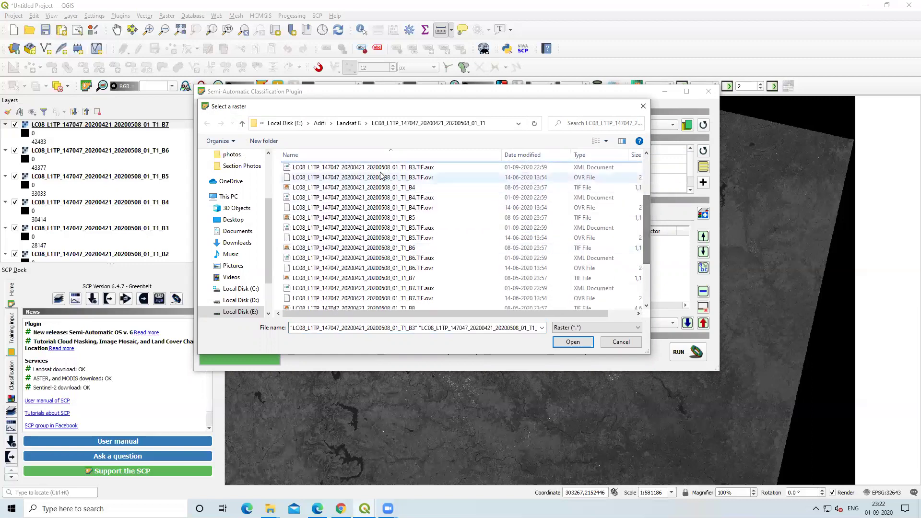
ctrl+click(393, 187)
ctrl+click(412, 218)
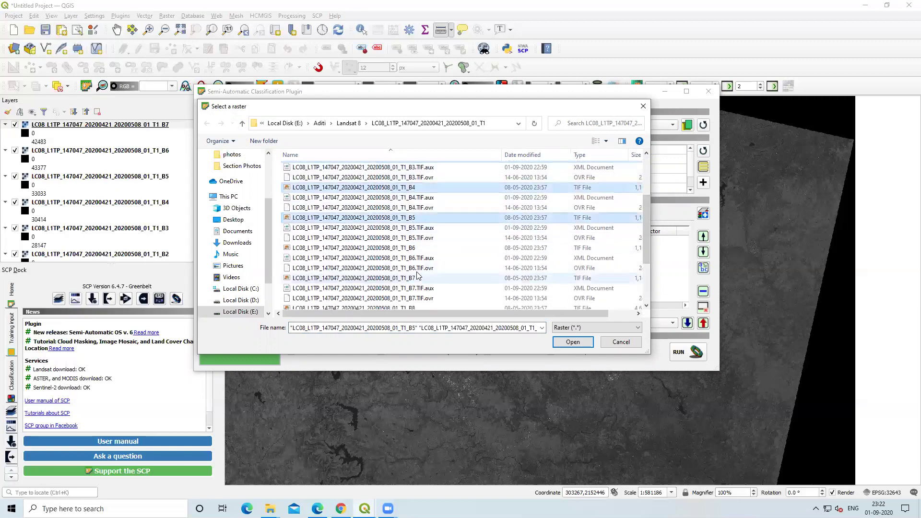
ctrl+click(412, 248)
ctrl+click(412, 278)
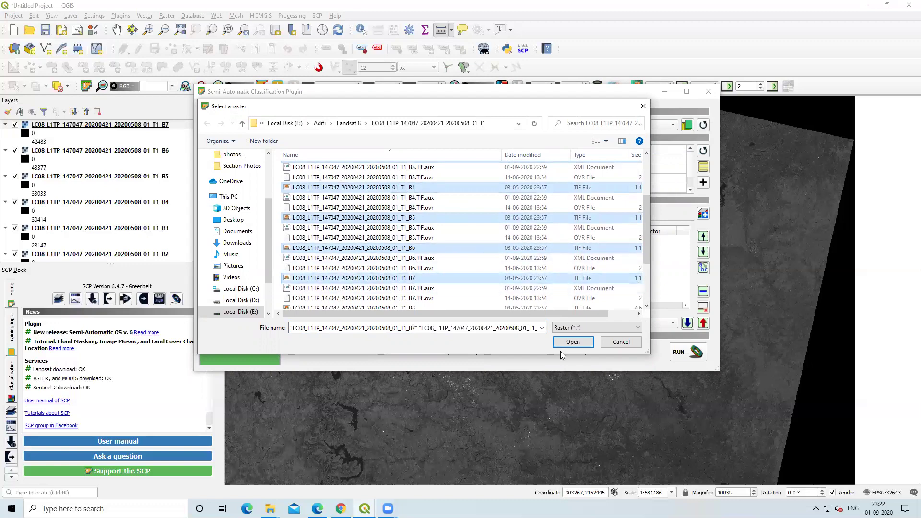
click(618, 342)
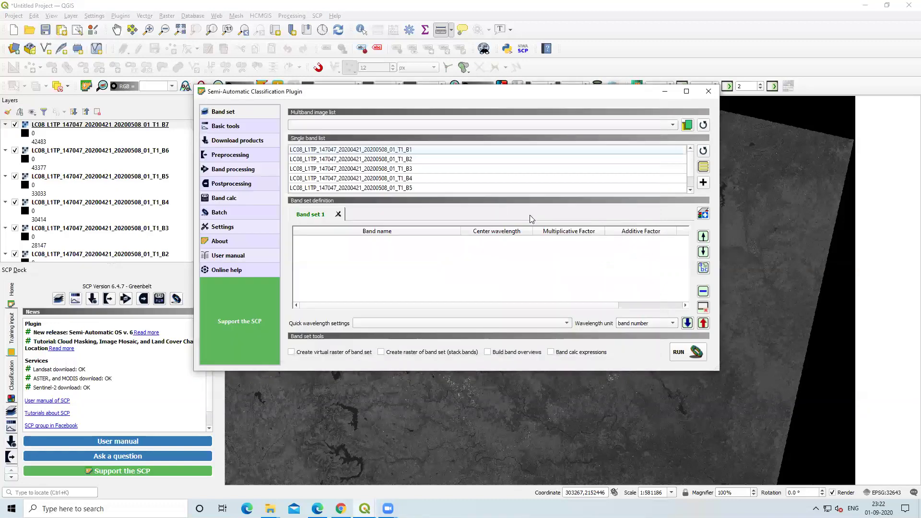
Look through the bands in the single band list and refresh the list
click(366, 151)
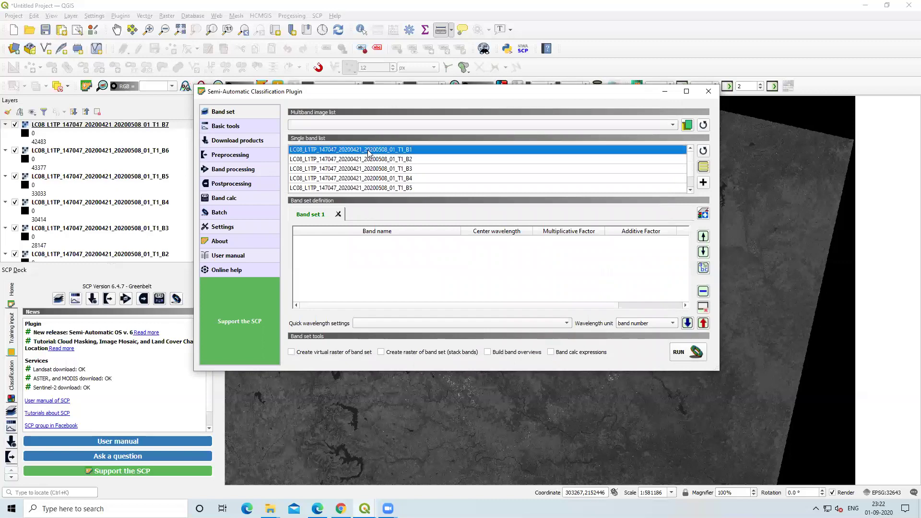
scroll(421, 191, down, 1)
click(409, 188)
scroll(446, 188, up, 1)
scroll(447, 189, down, 1)
scroll(447, 188, up, 1)
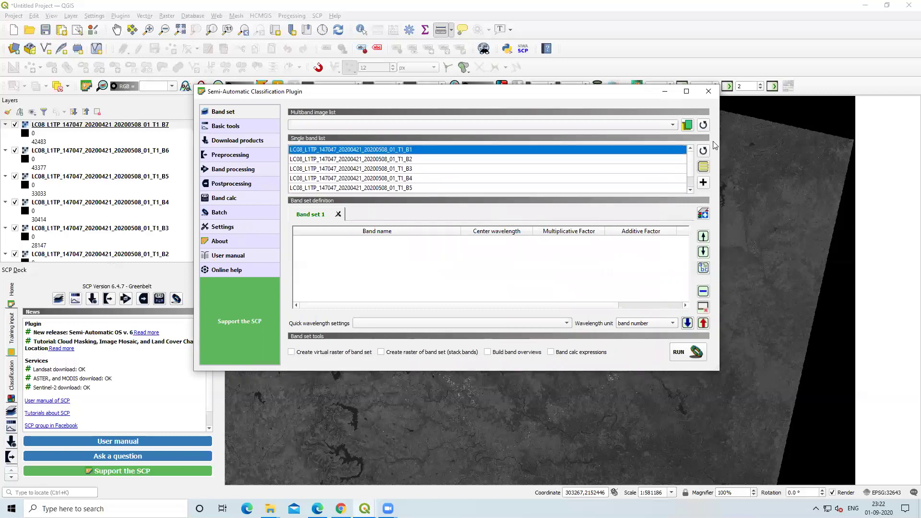
click(703, 150)
scroll(378, 147, down, 1)
scroll(384, 160, up, 1)
Add bands B1 to B7 to Band set 1 and apply the Landsat 8 OLI quick wavelength settings
click(404, 151)
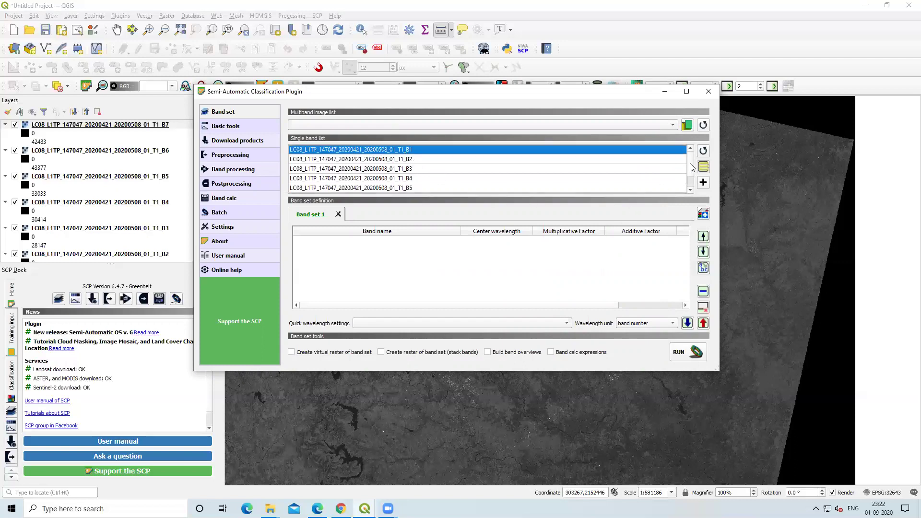
scroll(692, 188, down, 1)
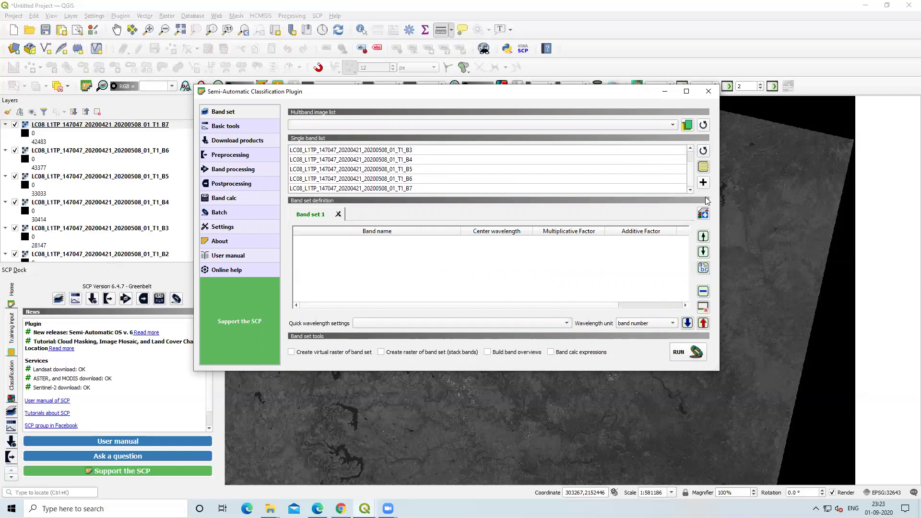
shift+click(413, 188)
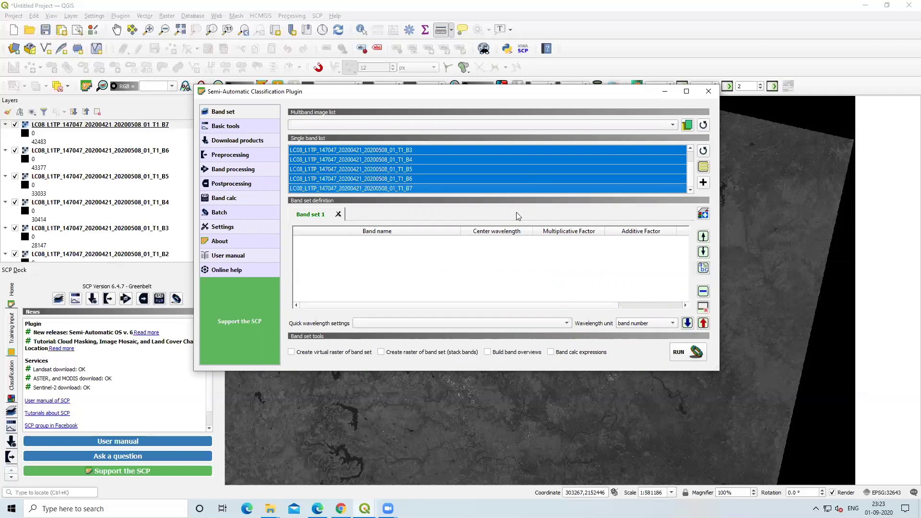
click(703, 183)
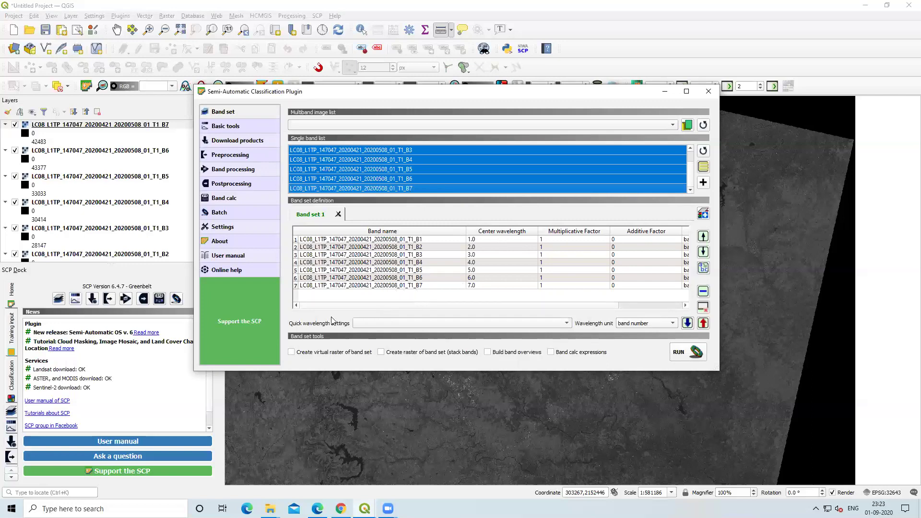
click(381, 325)
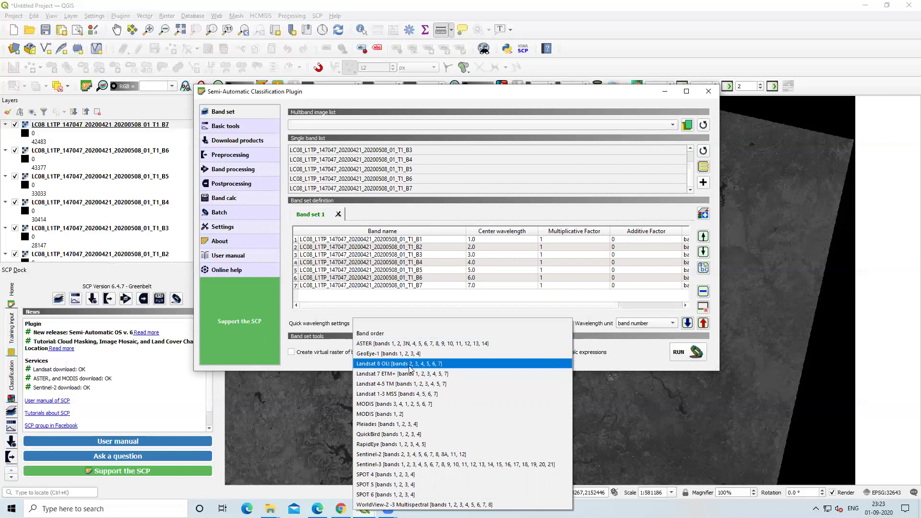
click(448, 368)
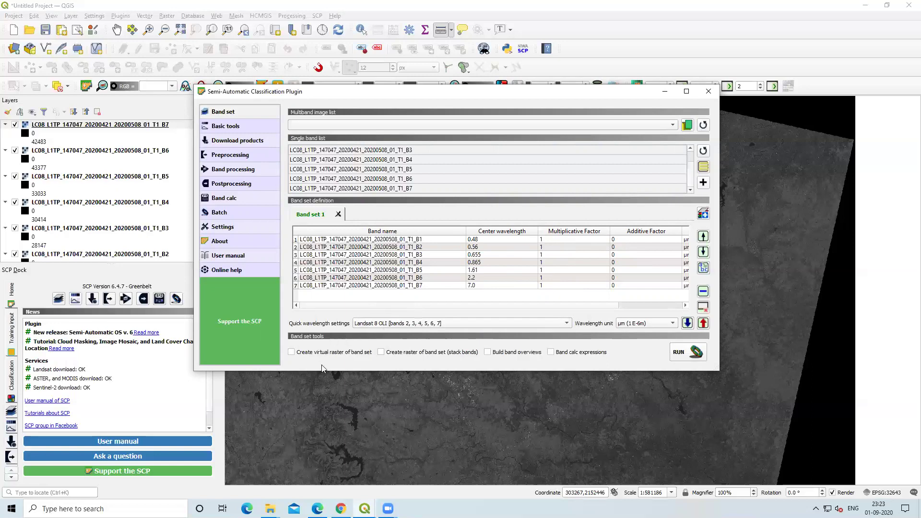
Enable creation of a virtual raster and a stacked raster of the band set, and run the band set tools
click(292, 353)
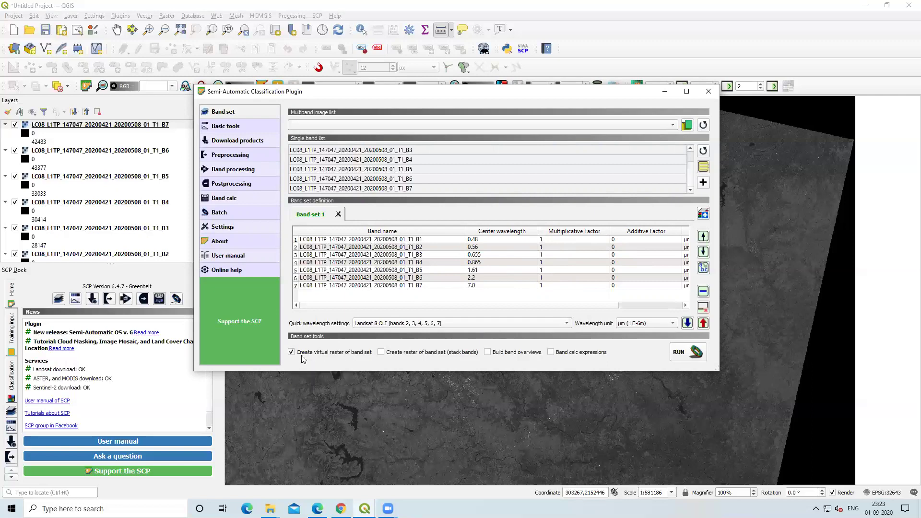
click(382, 353)
click(679, 353)
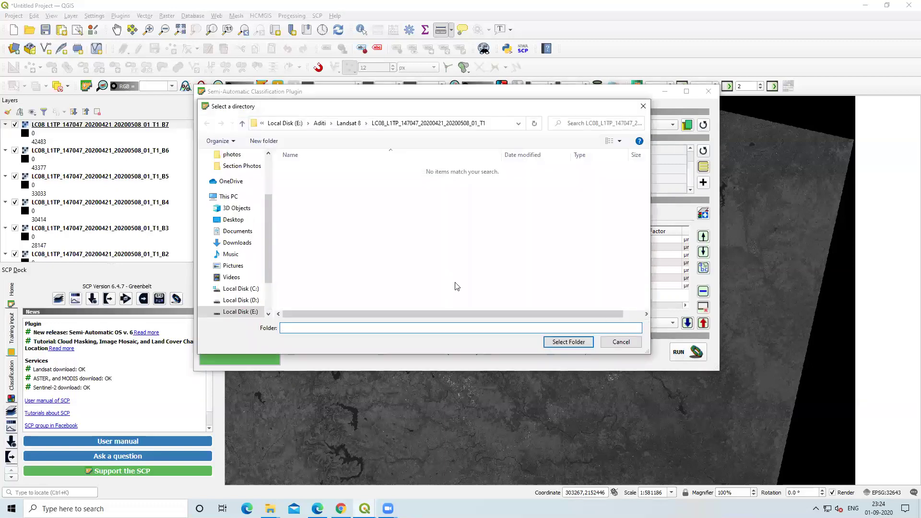
Create a Desktop folder named Band Composite, choose it as the output directory, and close the plugin window once processing ends
scroll(265, 168, up, 2)
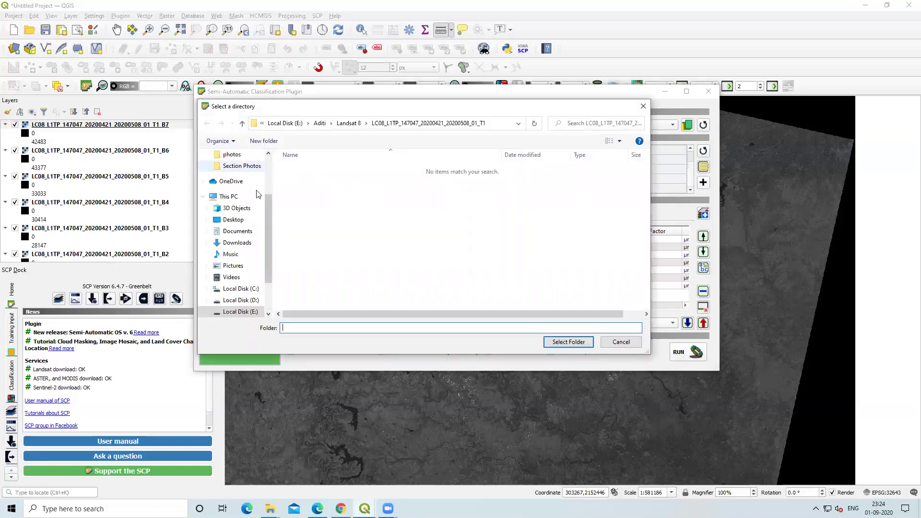
scroll(259, 205, up, 1)
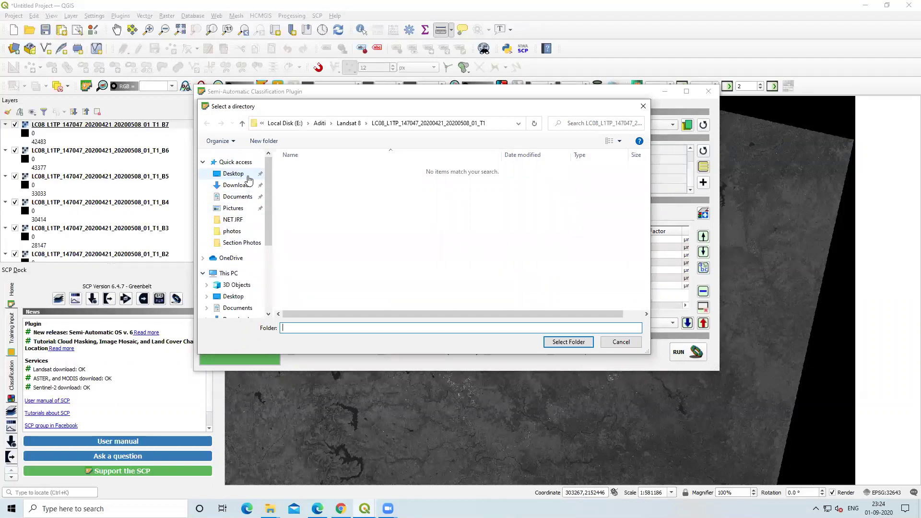
click(234, 173)
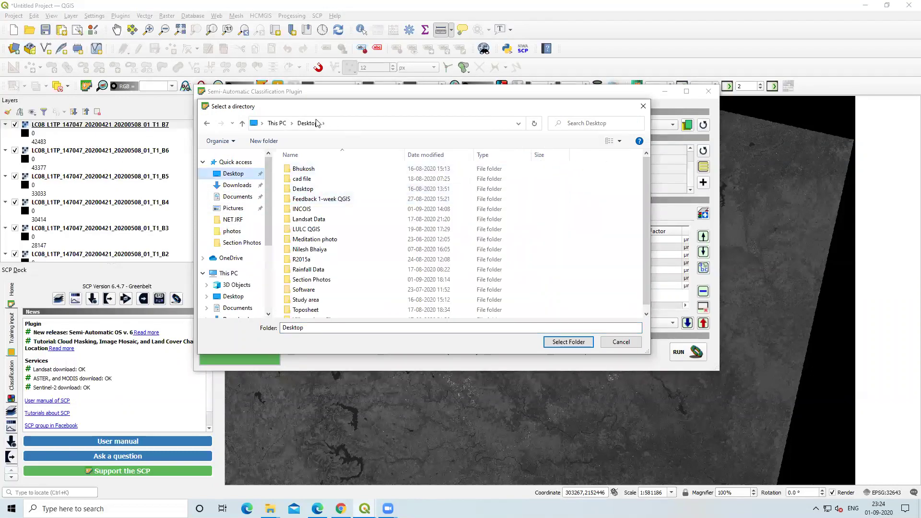
click(275, 145)
text(Band)
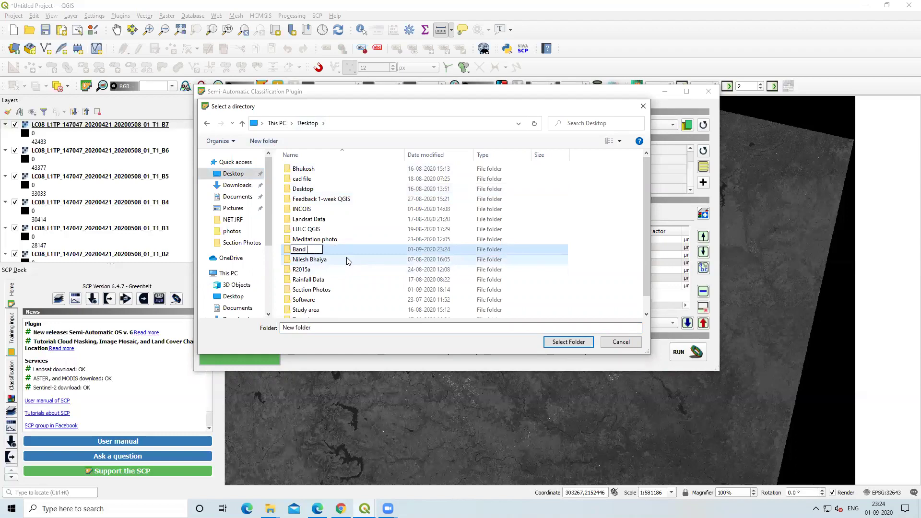
text( Composite)
key(Return)
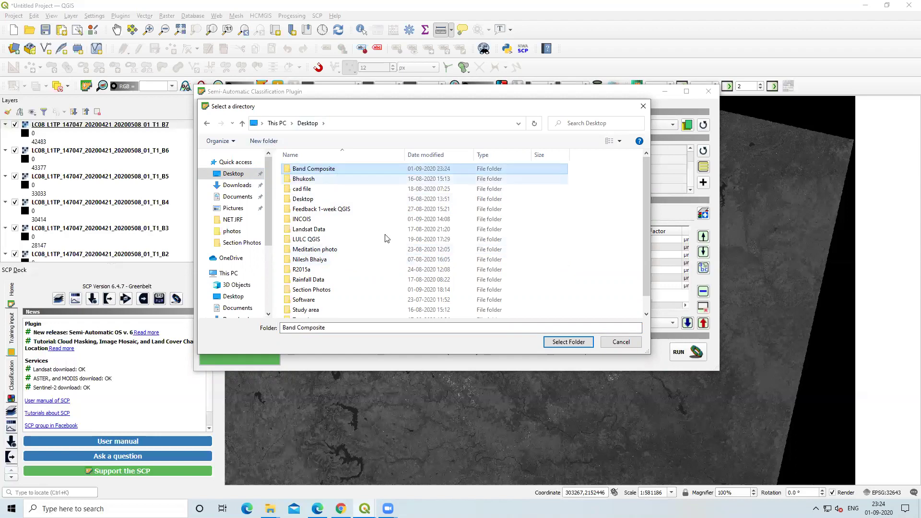
click(567, 342)
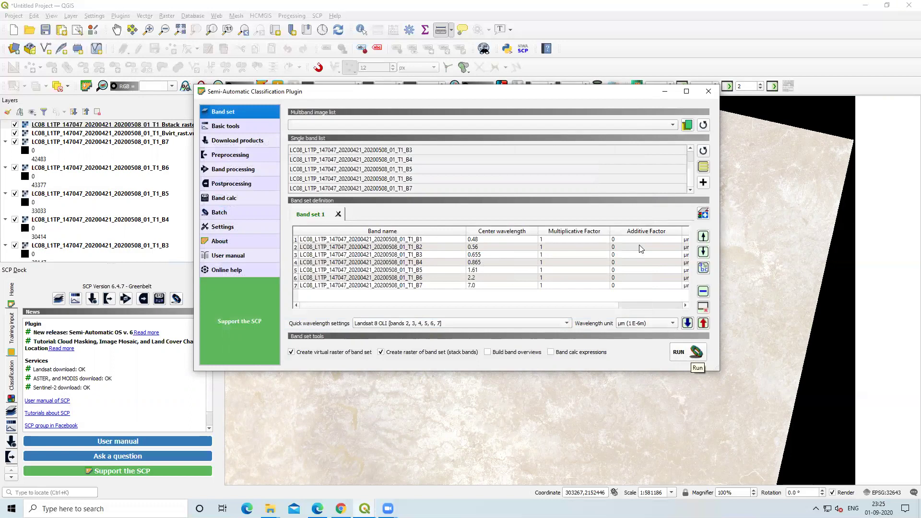
click(708, 93)
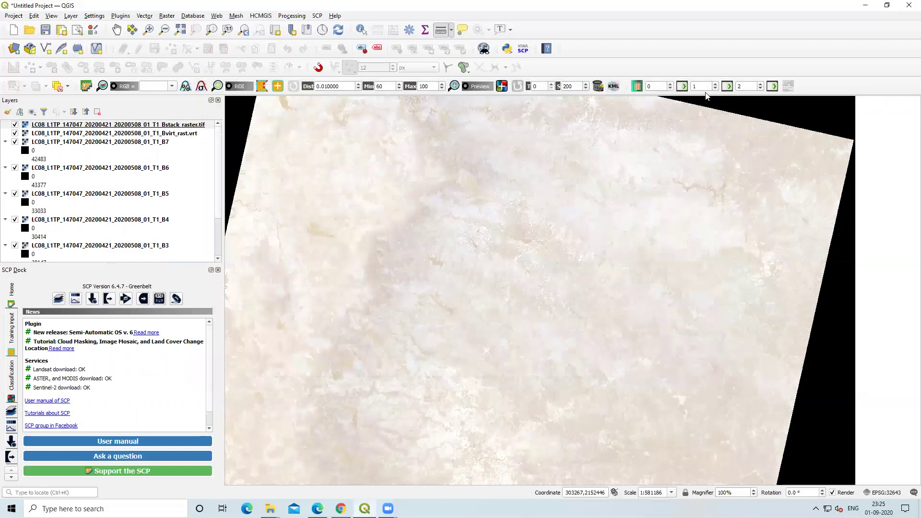
Hide the individual band layers B7 to B1, keeping only the stacked and virtual rasters shown
scroll(493, 297, up, 1)
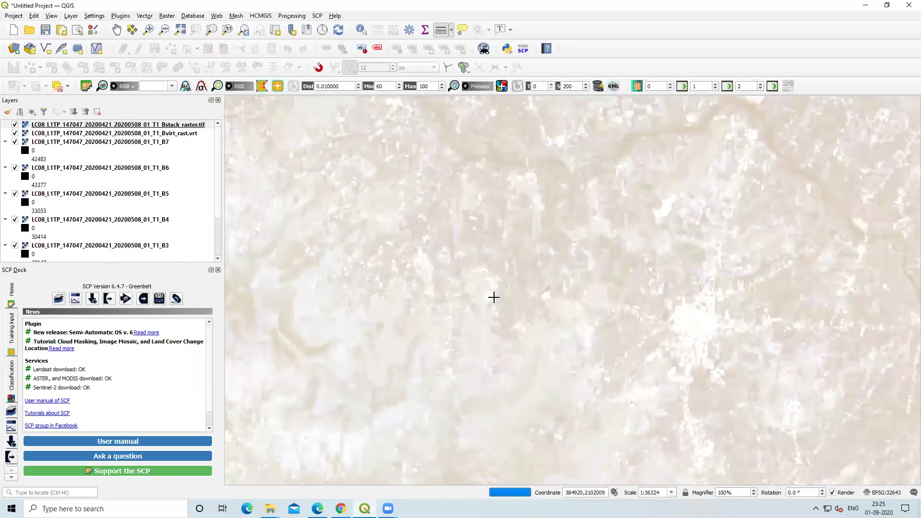
scroll(496, 286, down, 2)
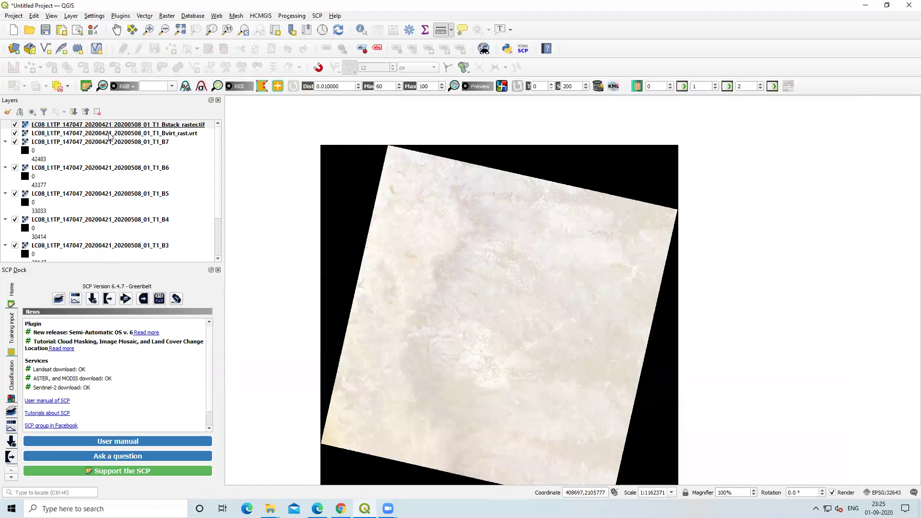
click(15, 142)
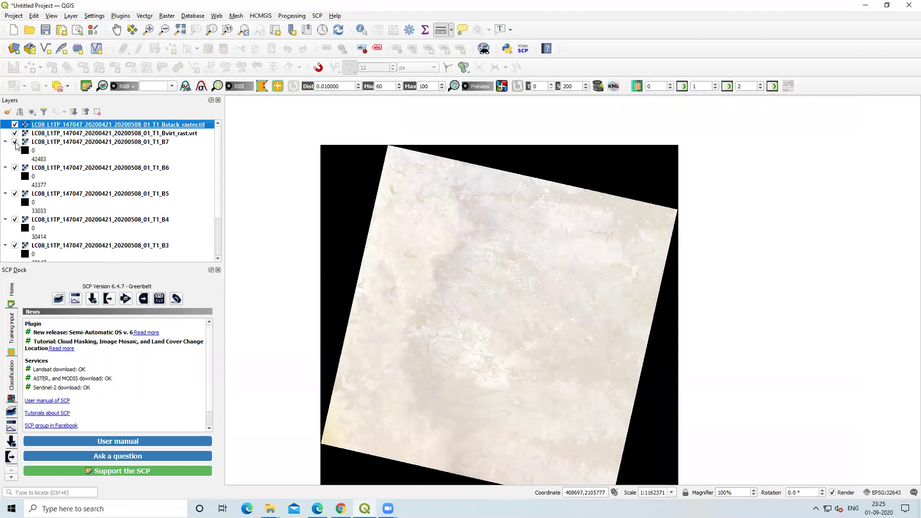
click(15, 168)
click(15, 194)
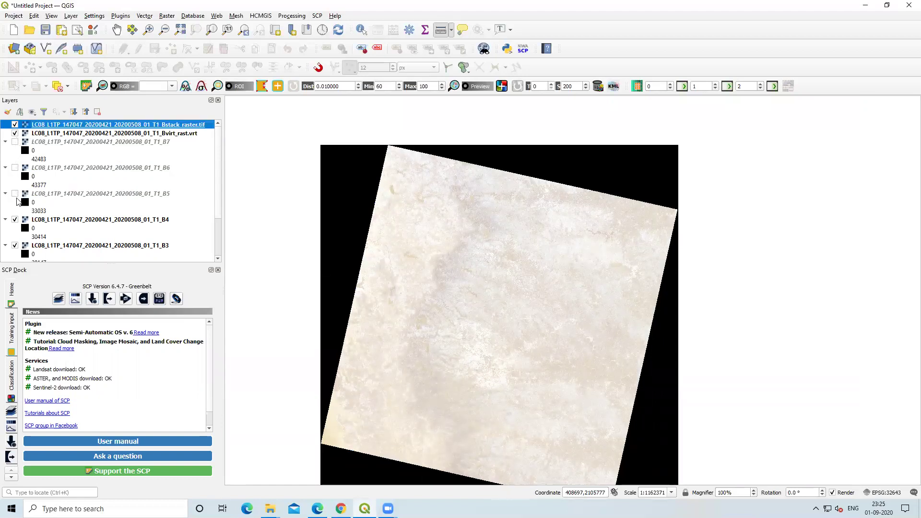
click(14, 220)
scroll(15, 221, down, 2)
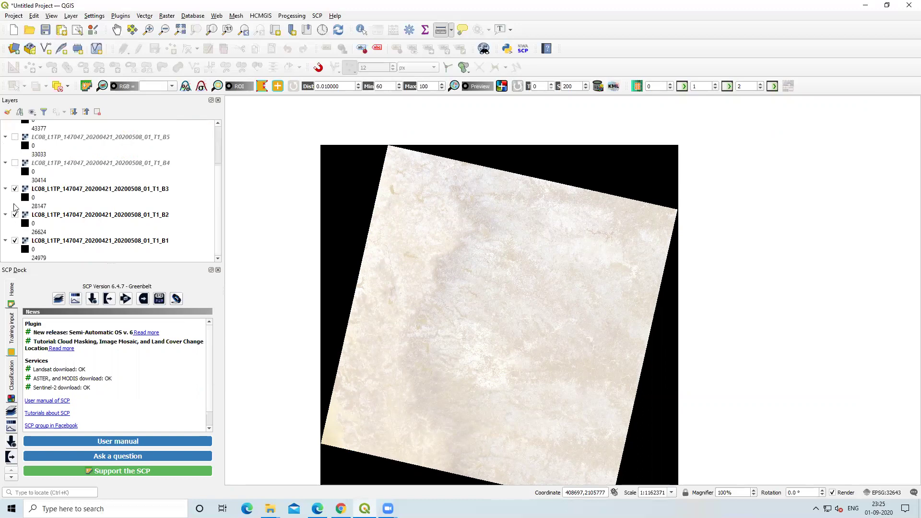
click(15, 188)
click(15, 214)
click(15, 240)
Open the stacked raster's symbology properties and look up the Natural Color band combination on the Landsat 8 bands web page in Chrome
scroll(73, 234, up, 2)
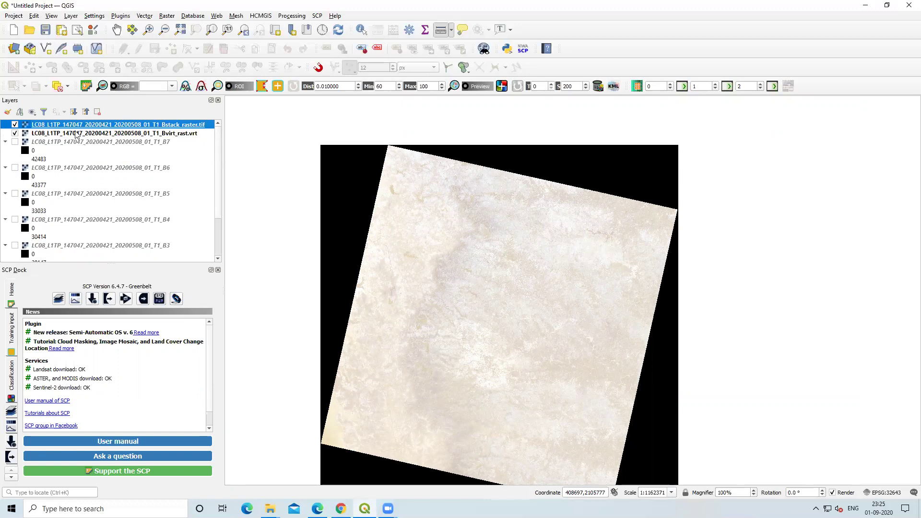
right_click(73, 126)
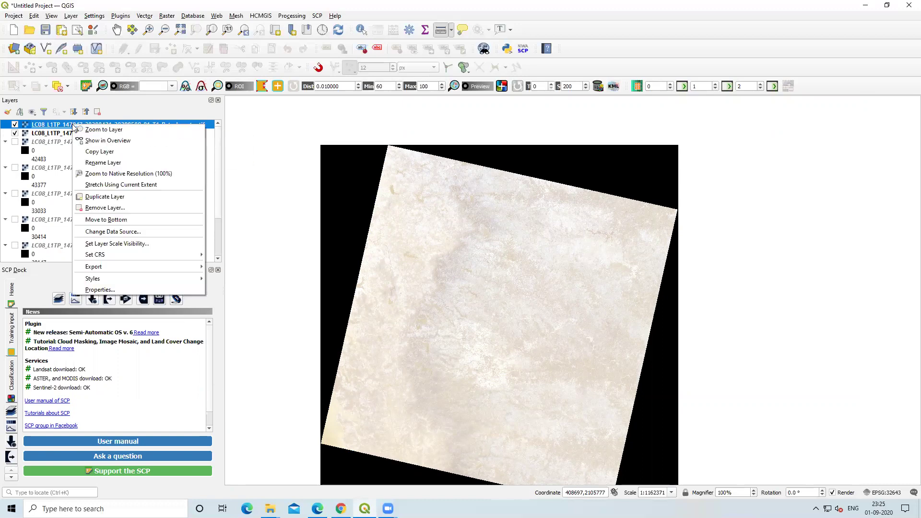
click(110, 290)
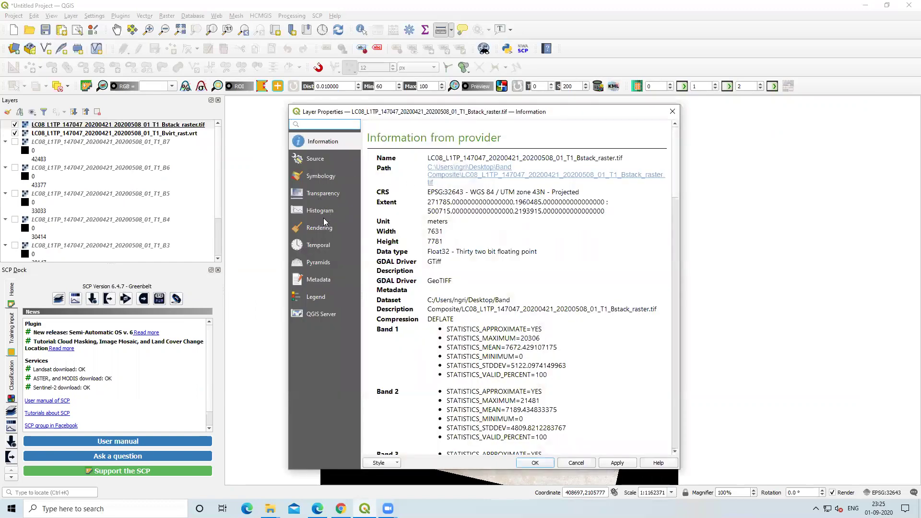
click(325, 177)
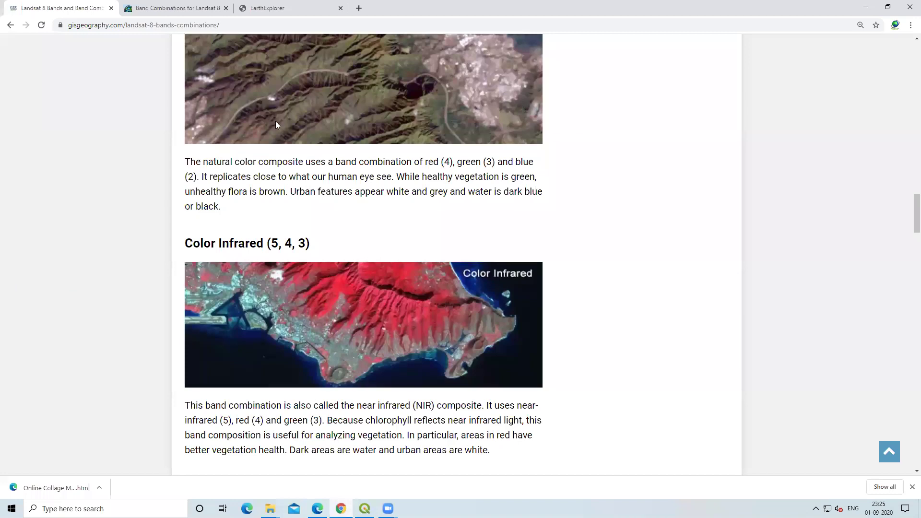
scroll(276, 124, up, 3)
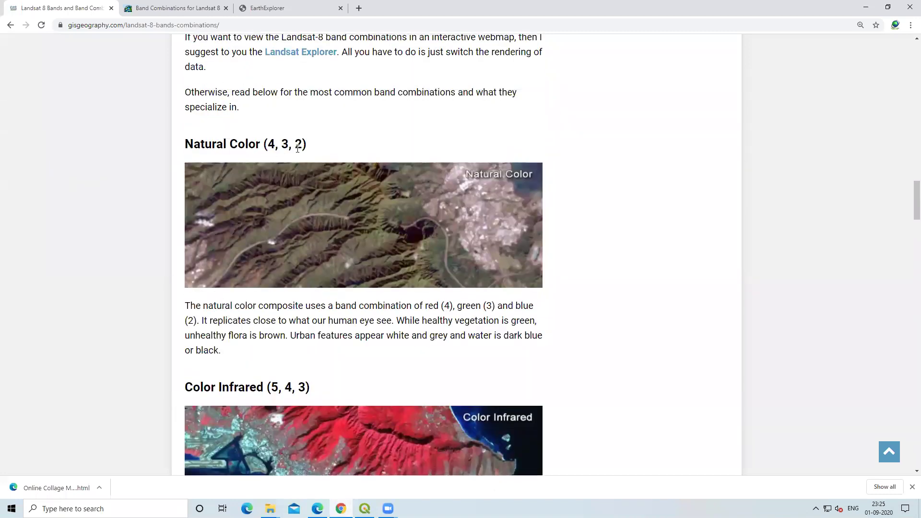
key(alt+Tab)
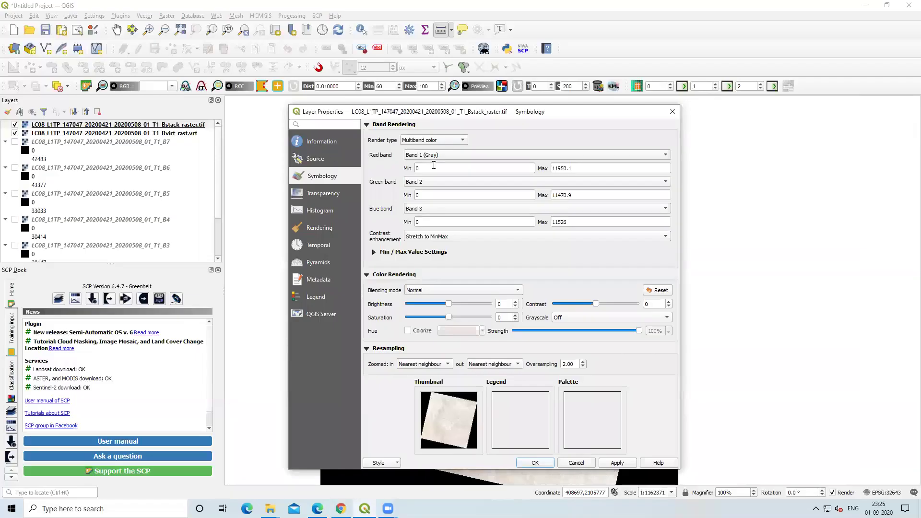
Render the stacked raster in natural color with Band 4 as red, Band 3 as green and Band 2 as blue
click(433, 155)
click(437, 186)
click(439, 183)
click(438, 194)
click(441, 209)
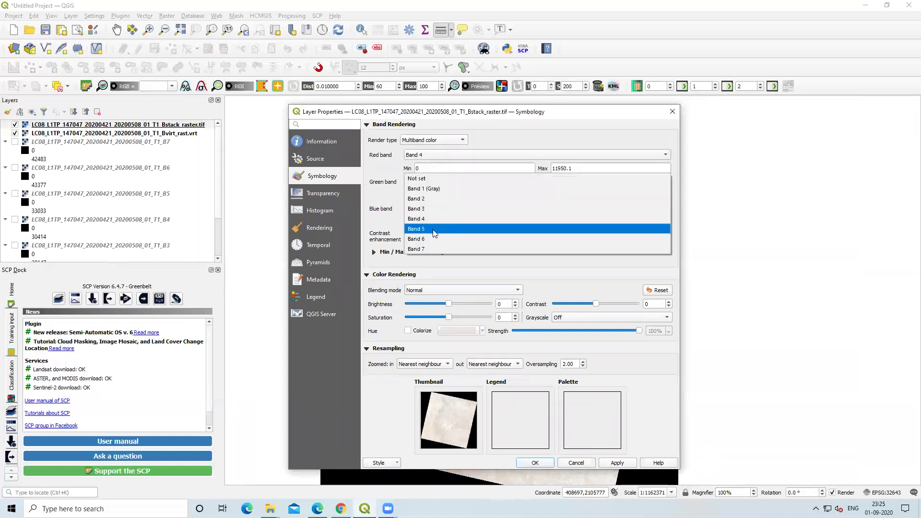
click(430, 203)
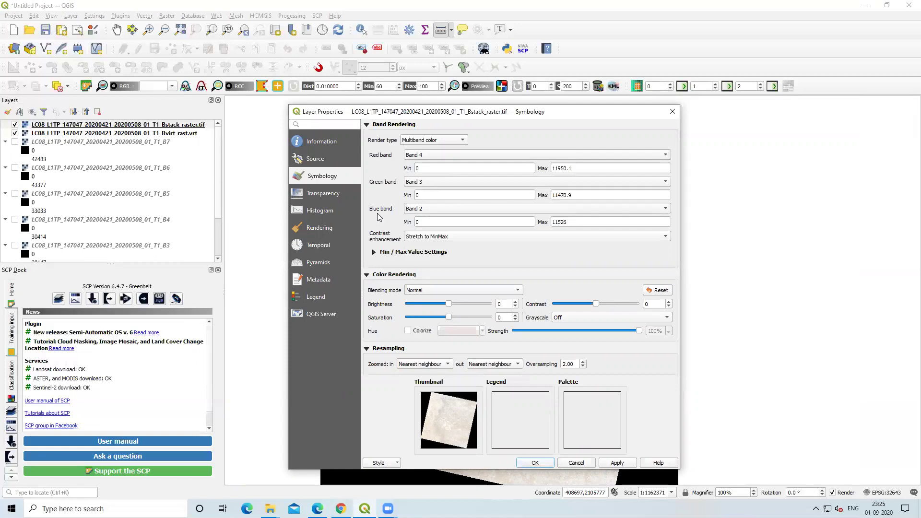
click(618, 465)
click(535, 462)
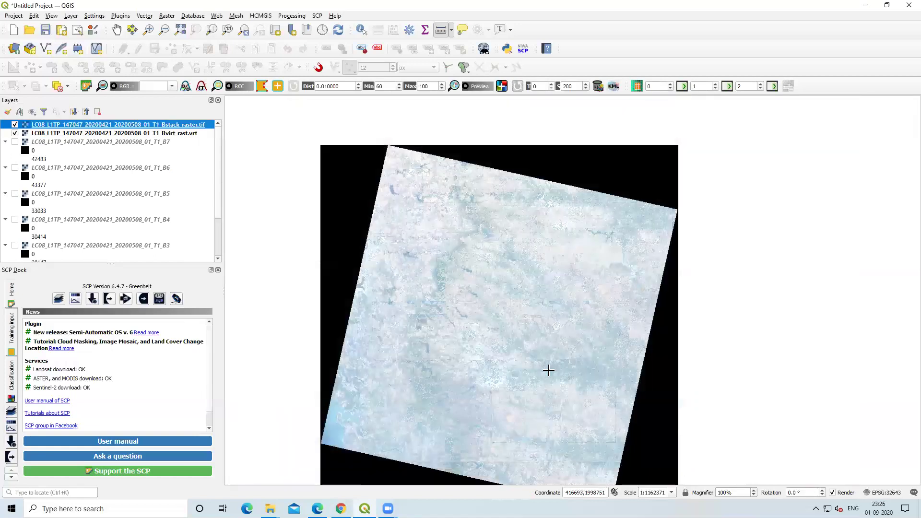
Hide the virtual raster layer and inspect the stacked raster's natural color composite at closer and wider scales
scroll(499, 308, up, 3)
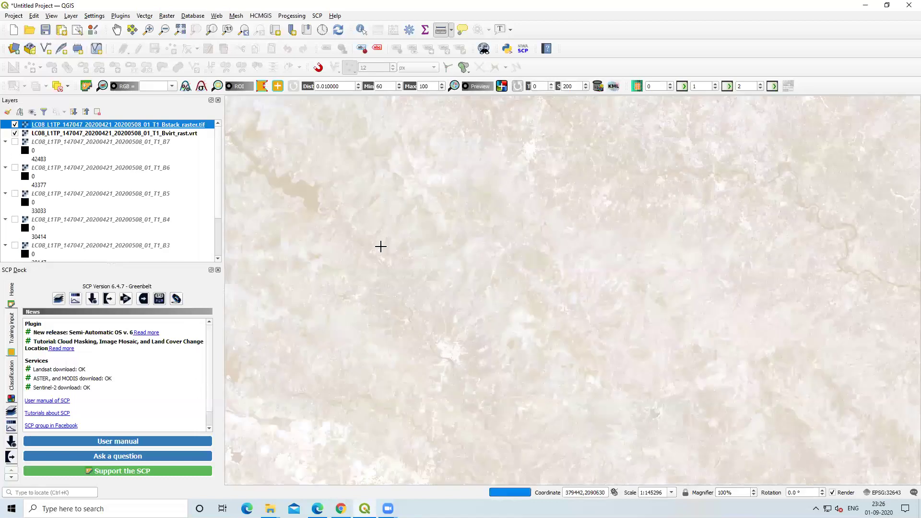
click(15, 134)
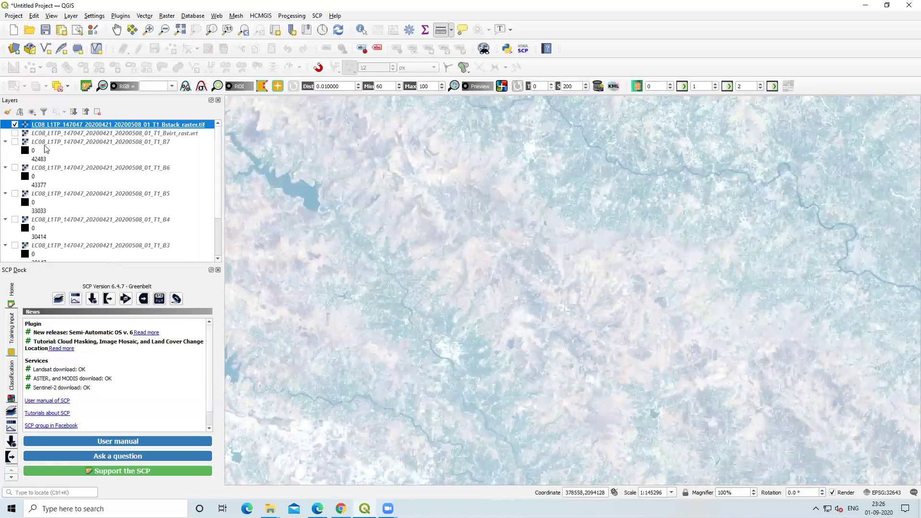
scroll(473, 297, down, 1)
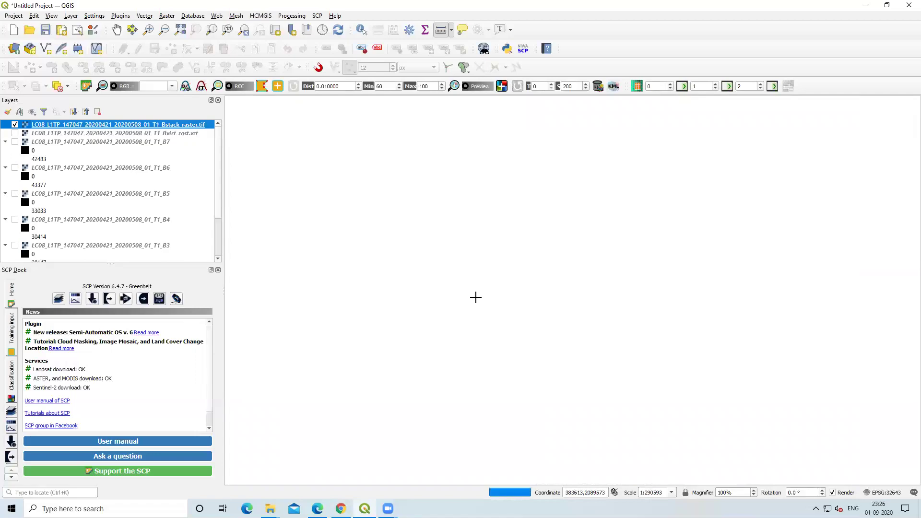
scroll(476, 298, down, 2)
scroll(510, 265, up, 1)
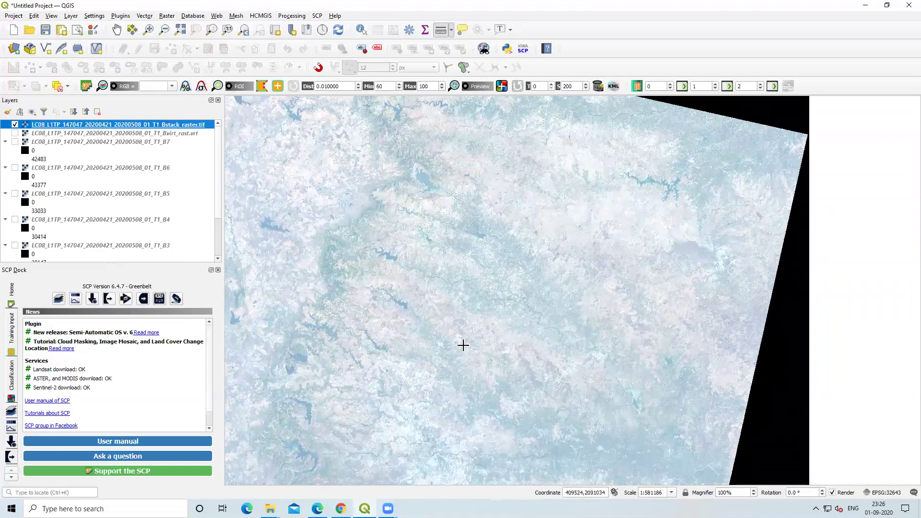
Look up the Color Infrared band combination on the Landsat 8 bands web page in Chrome, then return to QGIS
key(alt+Tab)
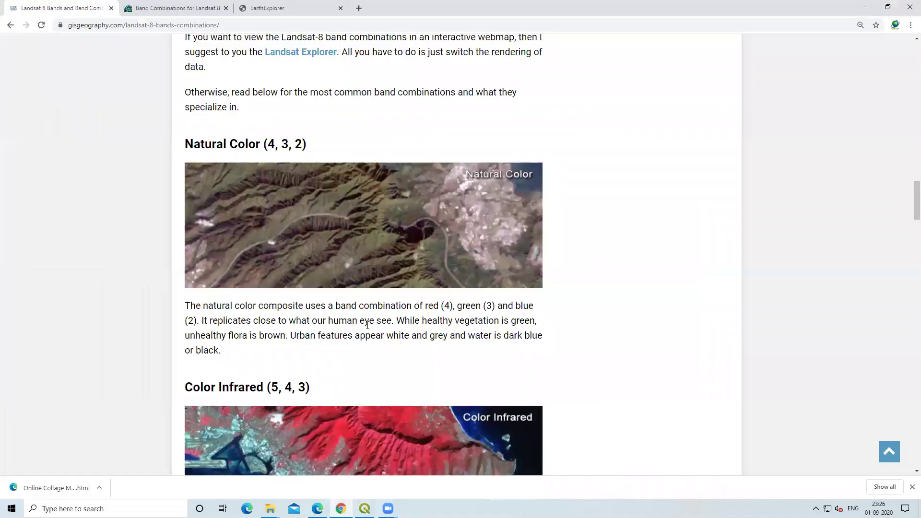
scroll(368, 324, down, 3)
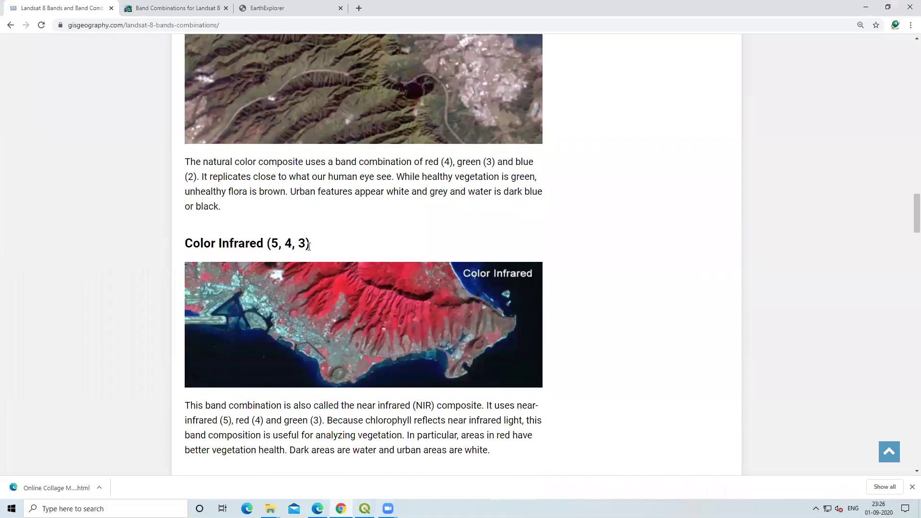
scroll(308, 247, down, 1)
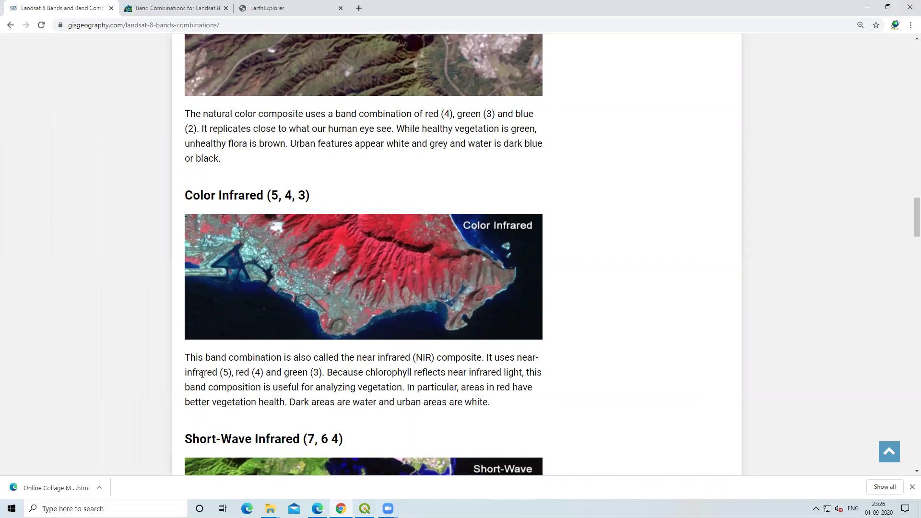
drag(239, 373, 319, 374)
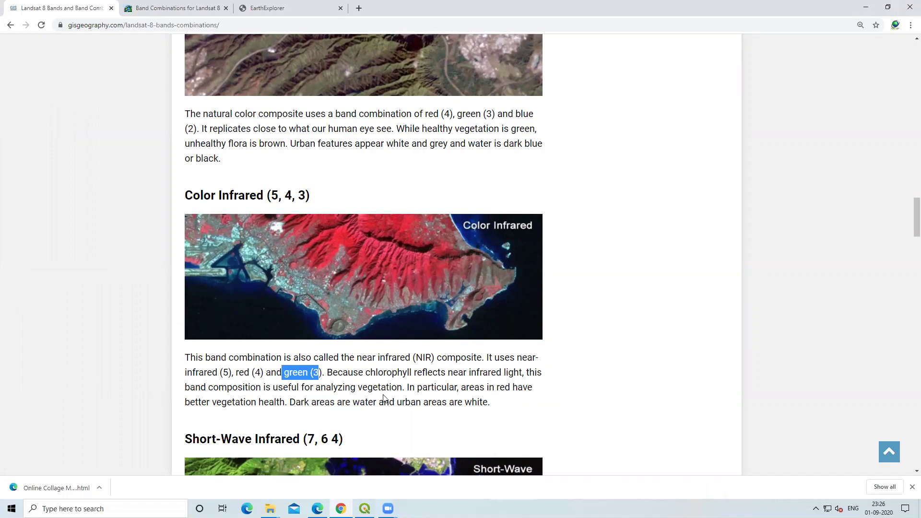
key(alt+Tab)
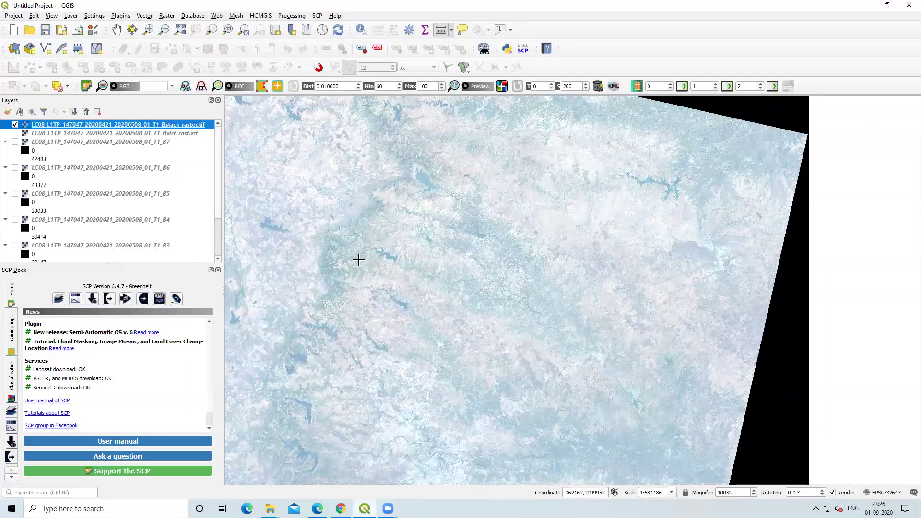
Set the stacked raster's red band to Band 5, green band to Band 4 and blue band to Band 3
right_click(62, 125)
click(105, 287)
click(437, 155)
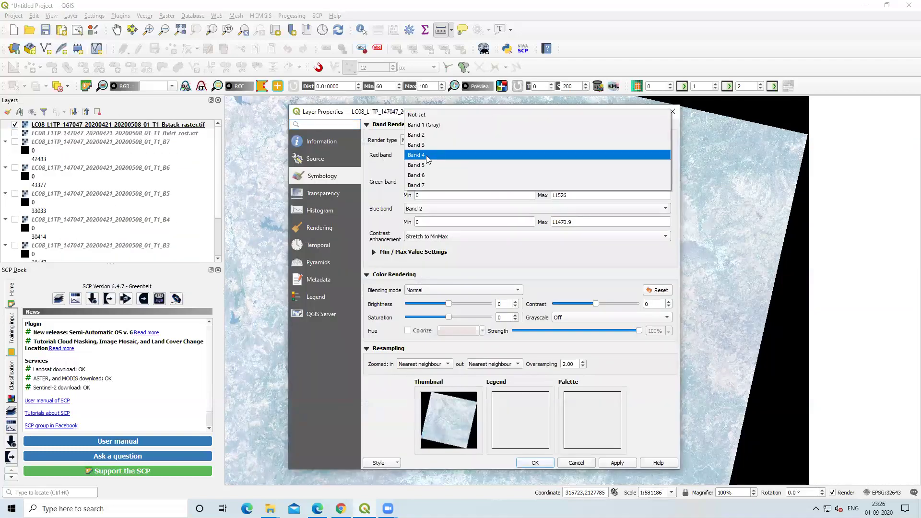
click(428, 165)
click(444, 181)
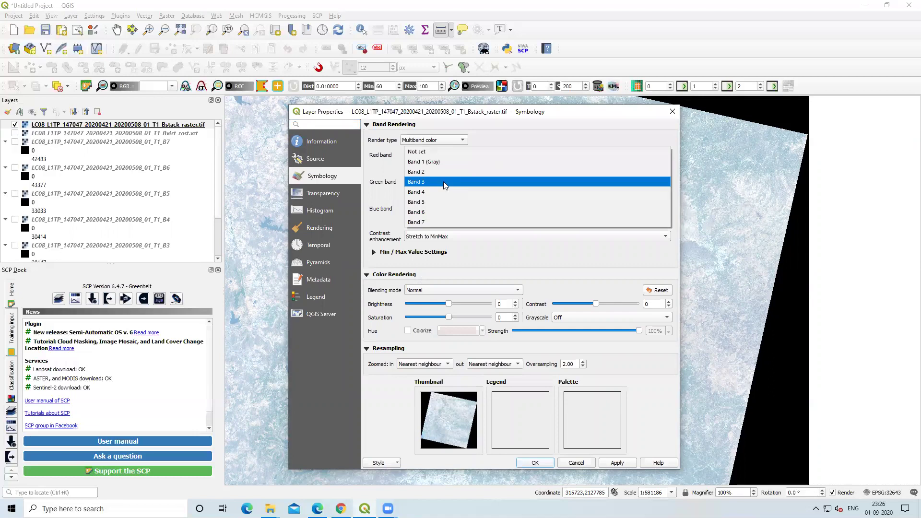
click(441, 192)
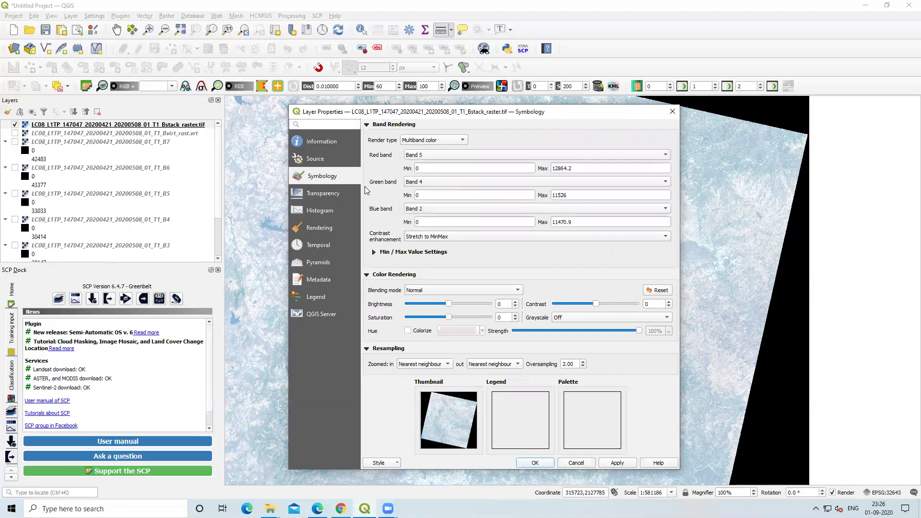
click(426, 210)
click(427, 221)
Recheck the near-infrared composite description in Chrome and apply the color infrared band settings to the stacked raster in QGIS
key(alt+Tab)
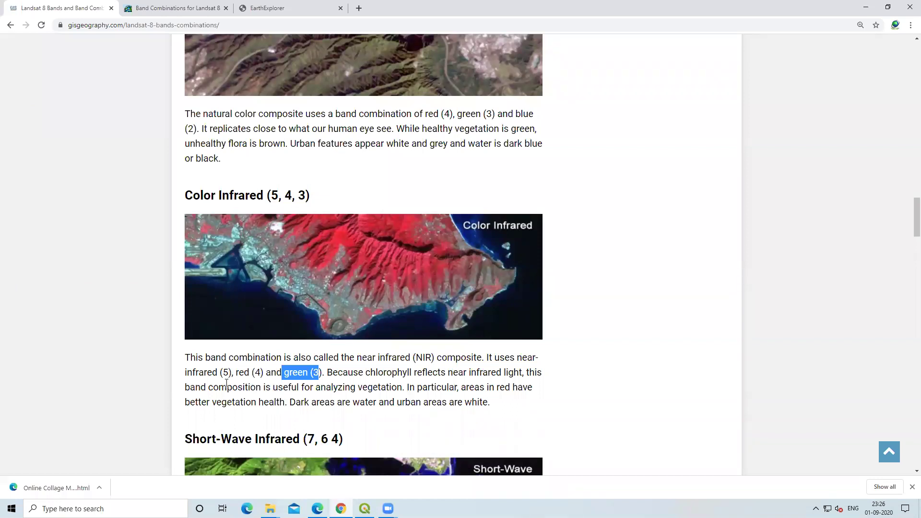
drag(235, 374, 263, 374)
click(300, 382)
key(alt+Tab)
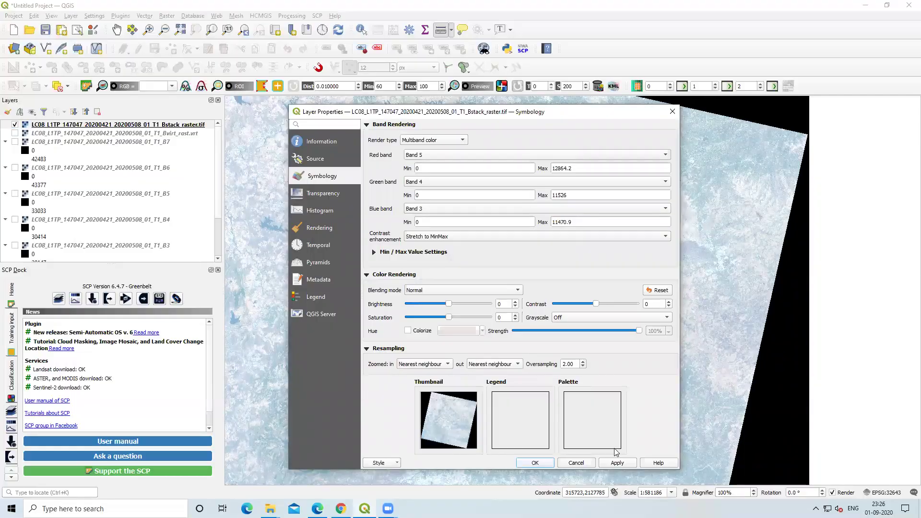
click(616, 464)
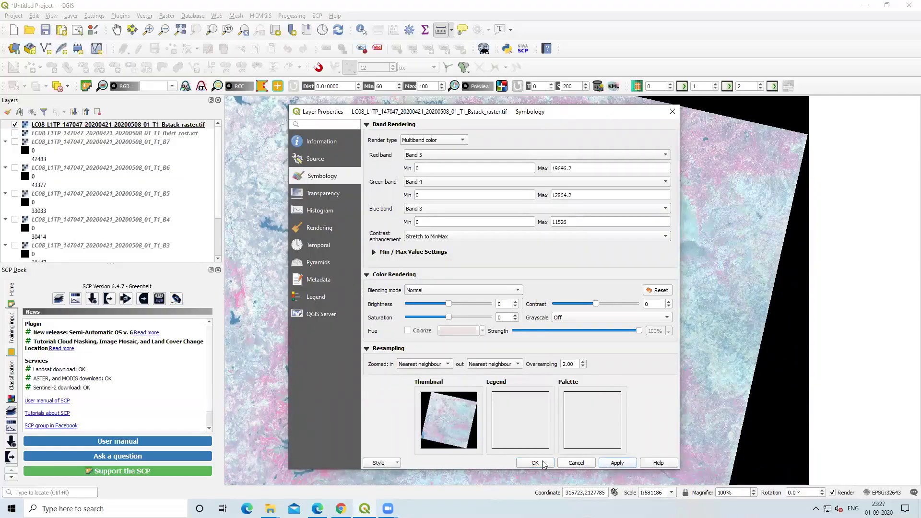
click(536, 463)
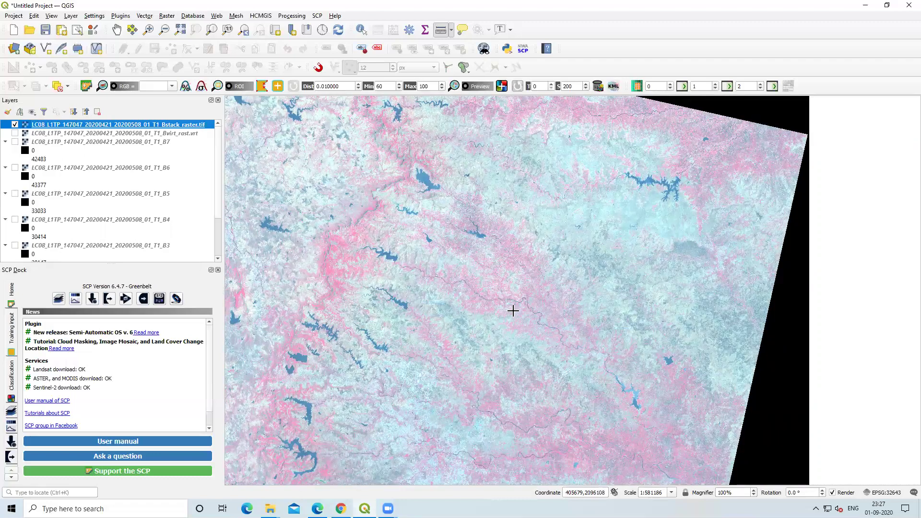
Examine vegetation, rivers and reservoirs across the hilly western part of the color infrared composite
scroll(529, 307, up, 1)
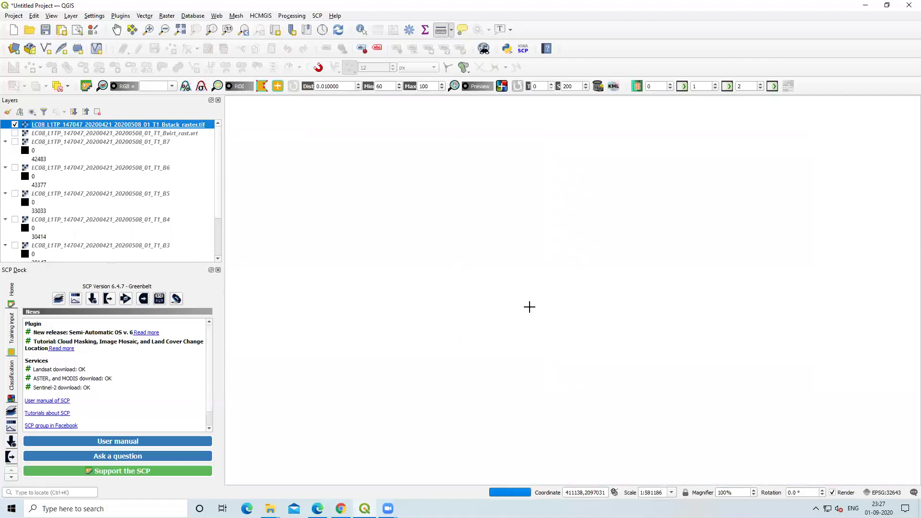
scroll(529, 306, down, 2)
scroll(494, 299, up, 2)
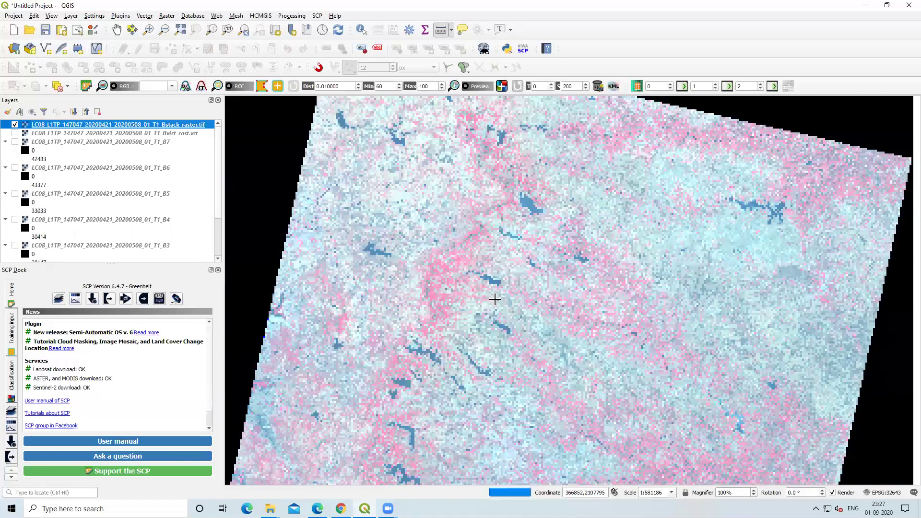
scroll(494, 299, up, 2)
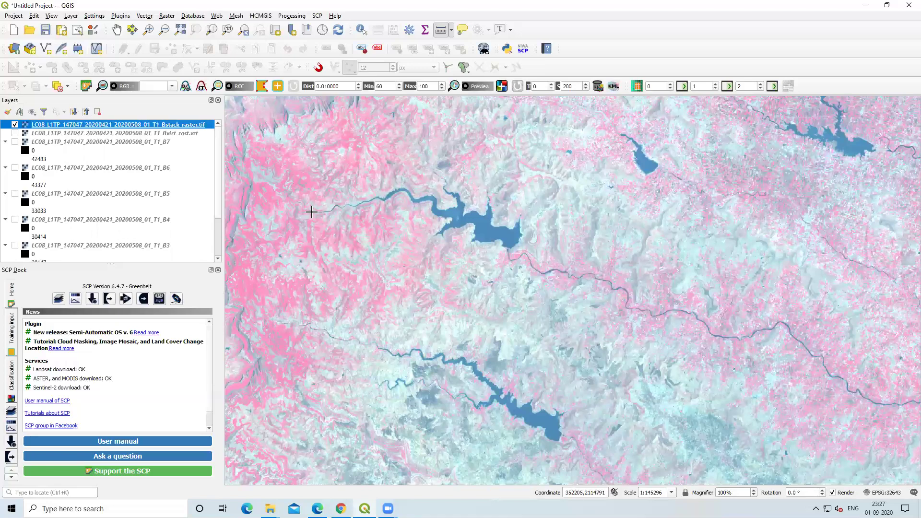
click(116, 30)
drag(306, 202, 439, 363)
drag(772, 370, 444, 364)
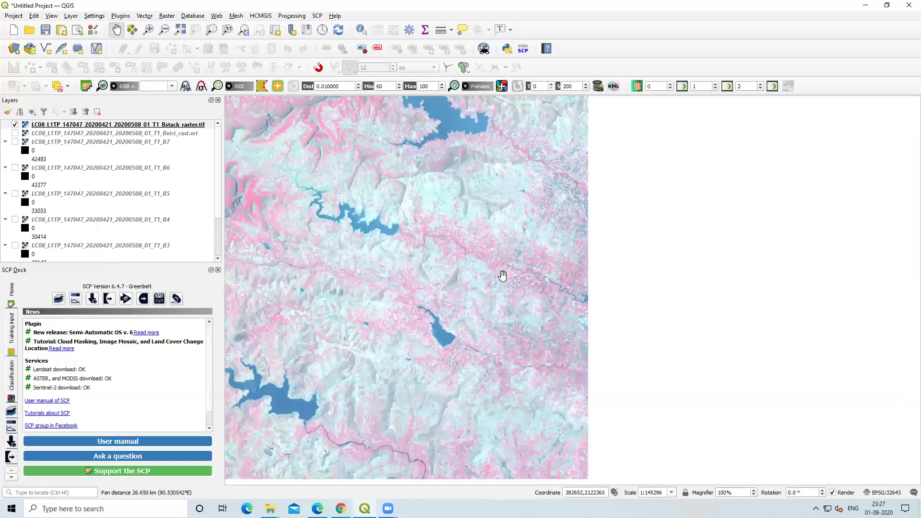
drag(492, 299, 654, 324)
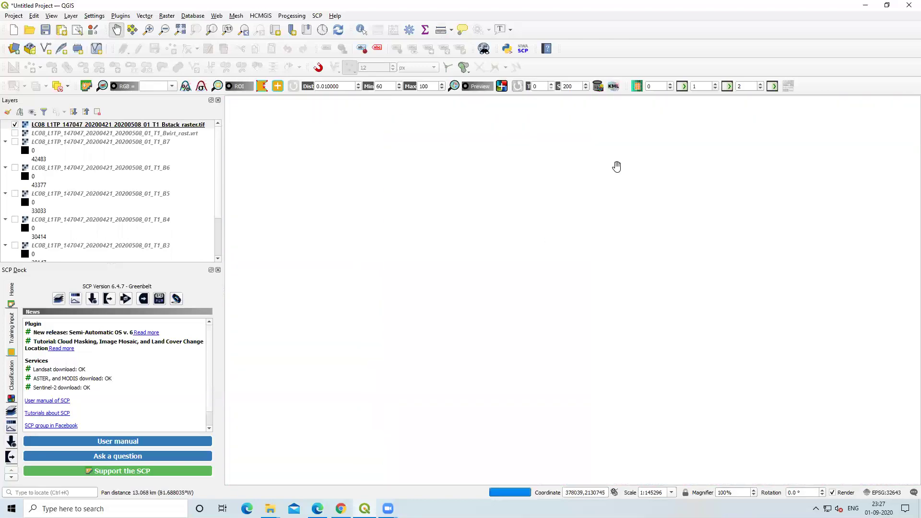
drag(609, 190, 648, 318)
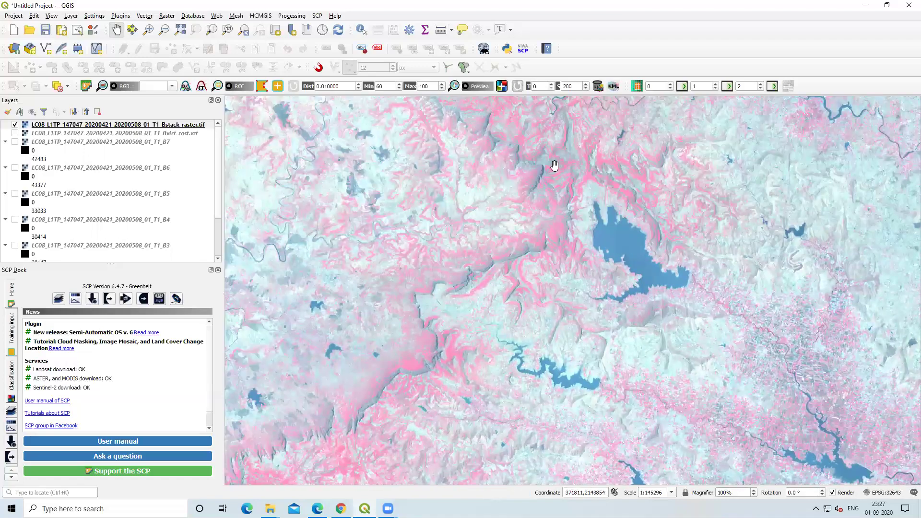
drag(552, 169, 569, 254)
drag(501, 131, 531, 303)
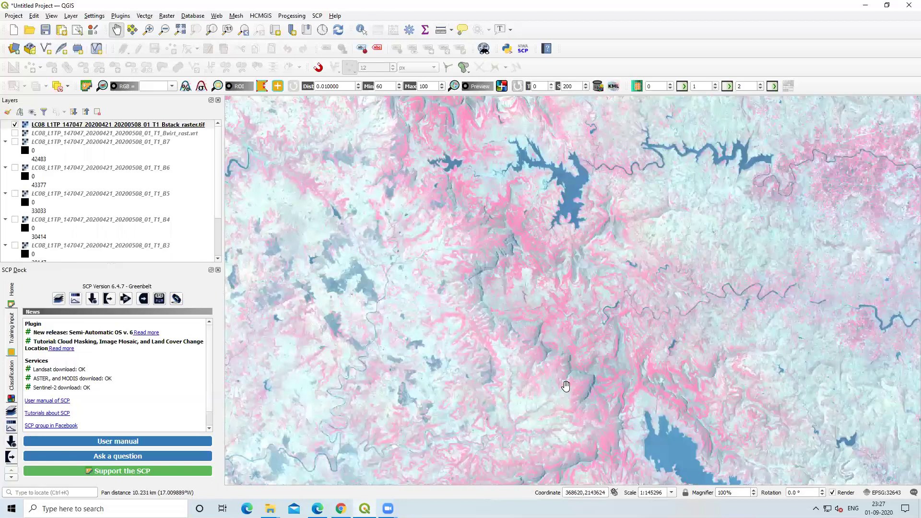
drag(567, 387, 523, 284)
Look up the Short-Wave Infrared band combination on the Landsat 8 bands web page in Chrome
key(alt+Tab)
scroll(450, 290, down, 5)
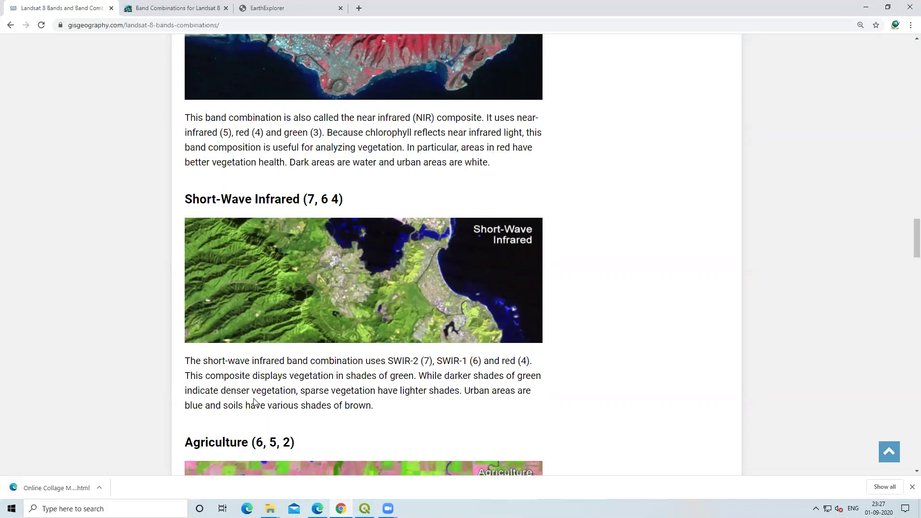
key(alt+Tab)
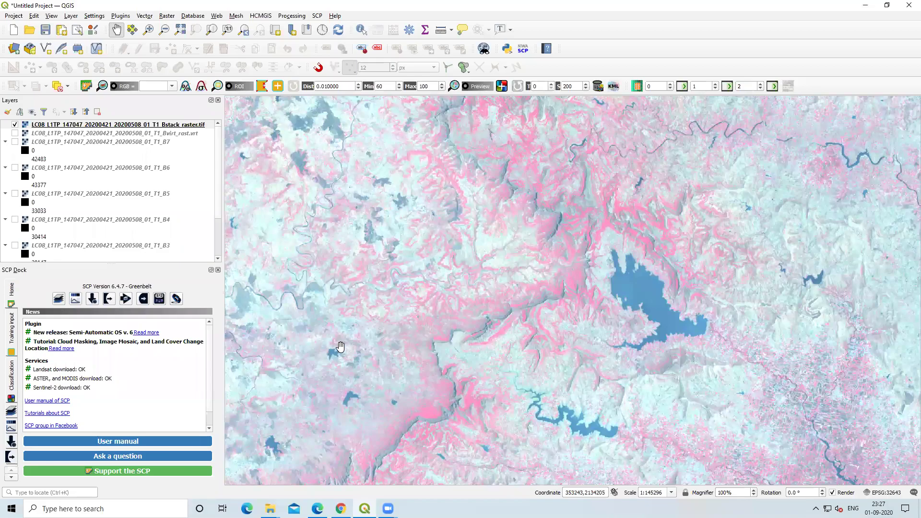
key(alt+Tab)
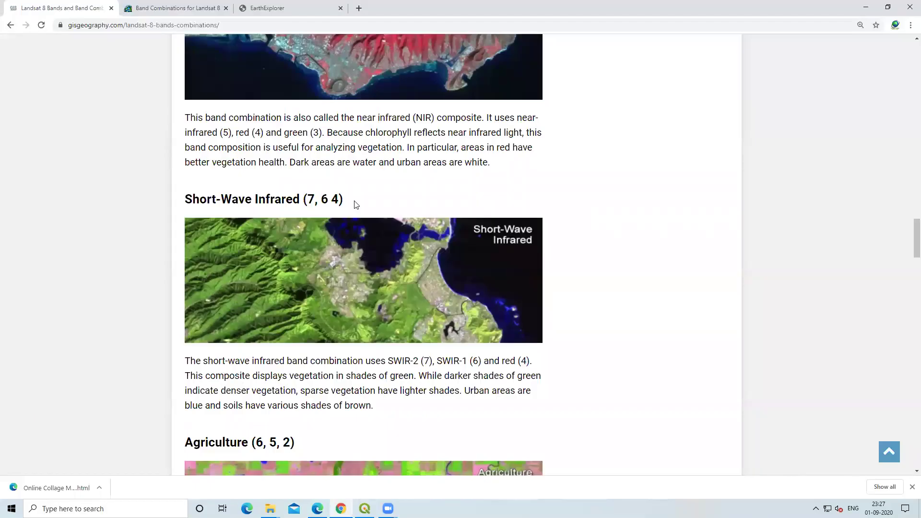
Switch to QGIS and display the stacked raster in short-wave infrared with Band 7 as red, Band 6 as green and Band 4 as blue
key(alt+Tab)
right_click(161, 124)
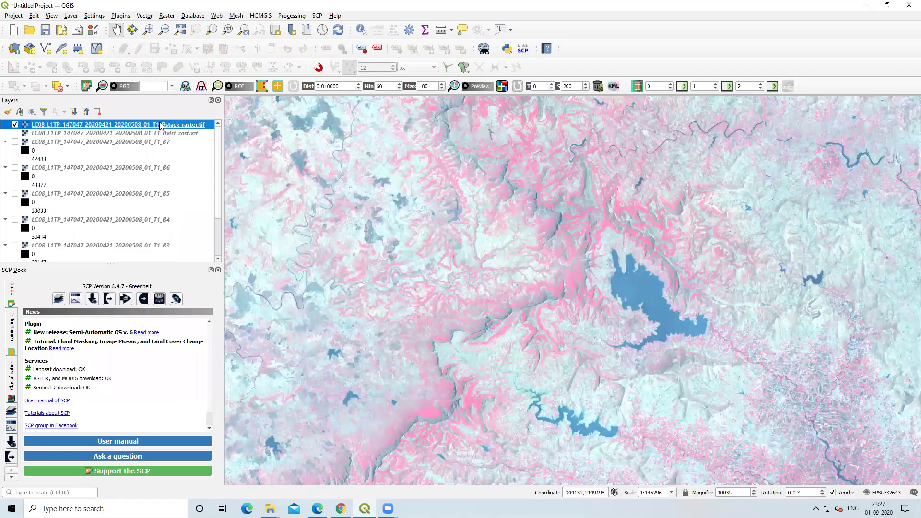
click(207, 287)
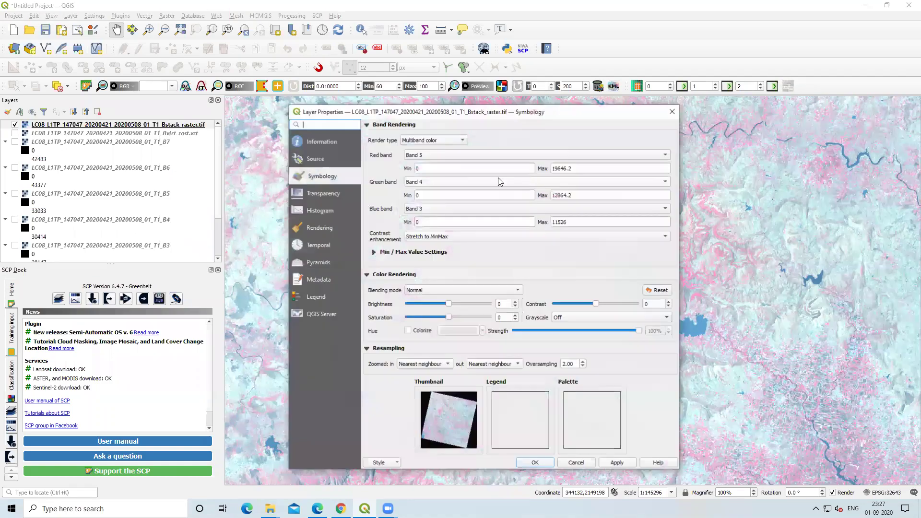
click(452, 153)
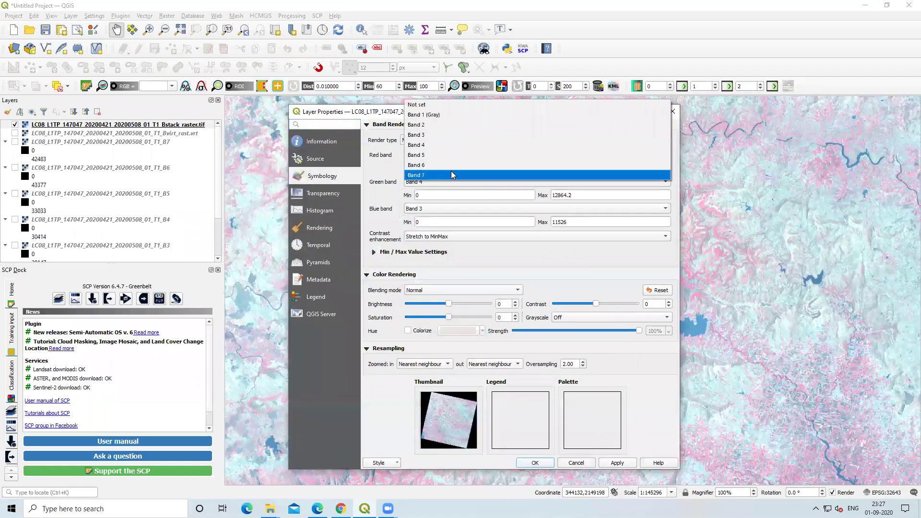
click(450, 173)
click(448, 182)
click(443, 201)
click(456, 208)
click(453, 219)
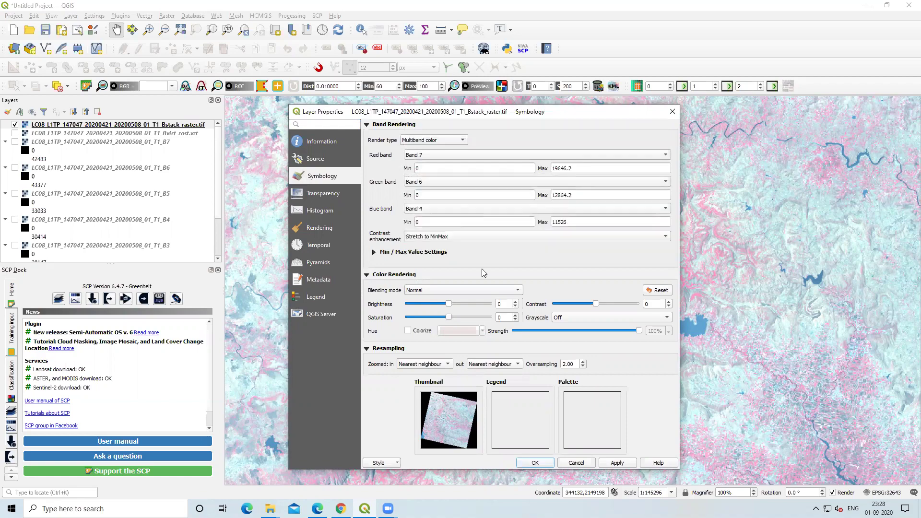
click(617, 463)
click(535, 463)
drag(453, 407, 401, 379)
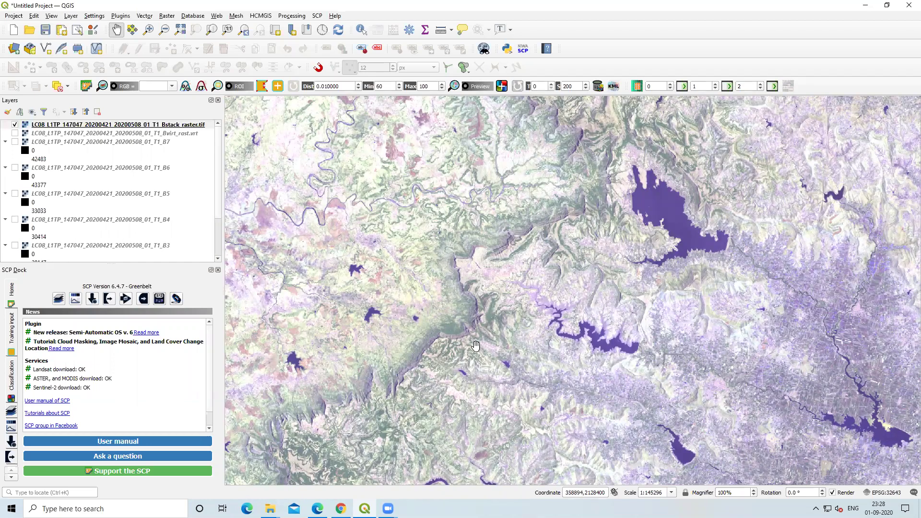
Look up the Agriculture band combination on the Landsat 8 bands web page in Chrome
key(alt+Tab)
scroll(391, 356, down, 4)
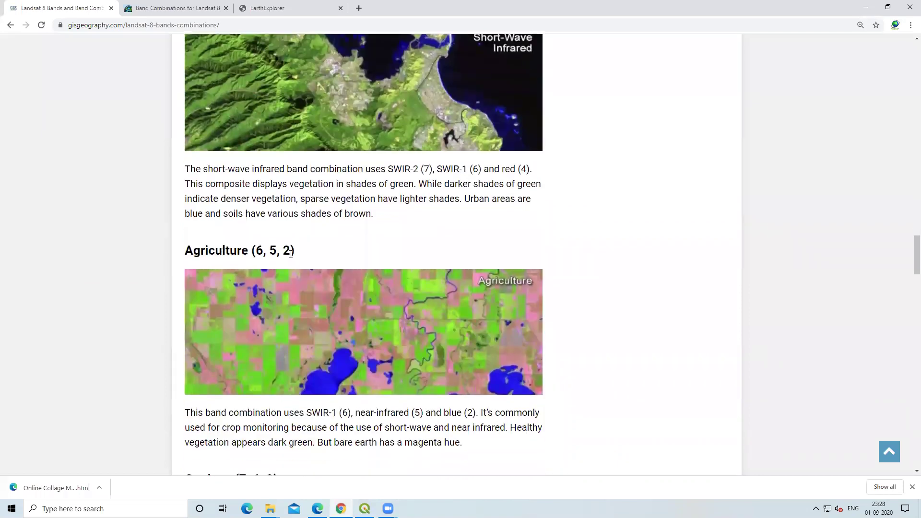
scroll(463, 314, down, 1)
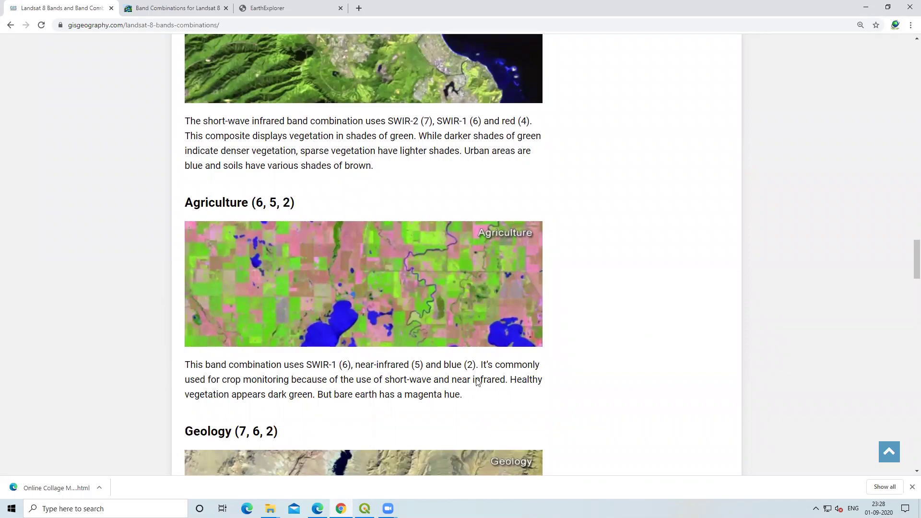
Switch to QGIS and apply the agriculture combination to the stacked raster: Band 6 as red, Band 5 as green and Band 2 as blue
key(alt+Tab)
click(98, 124)
right_click(99, 125)
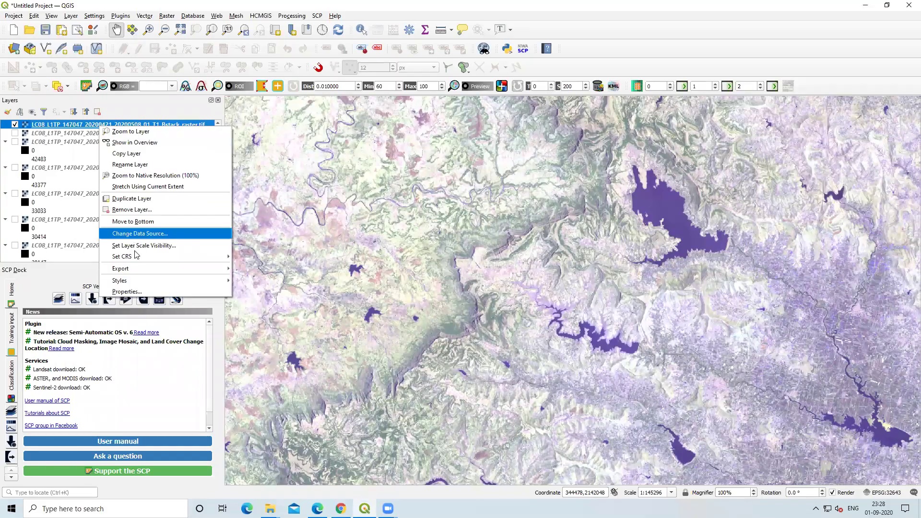
click(127, 291)
click(453, 155)
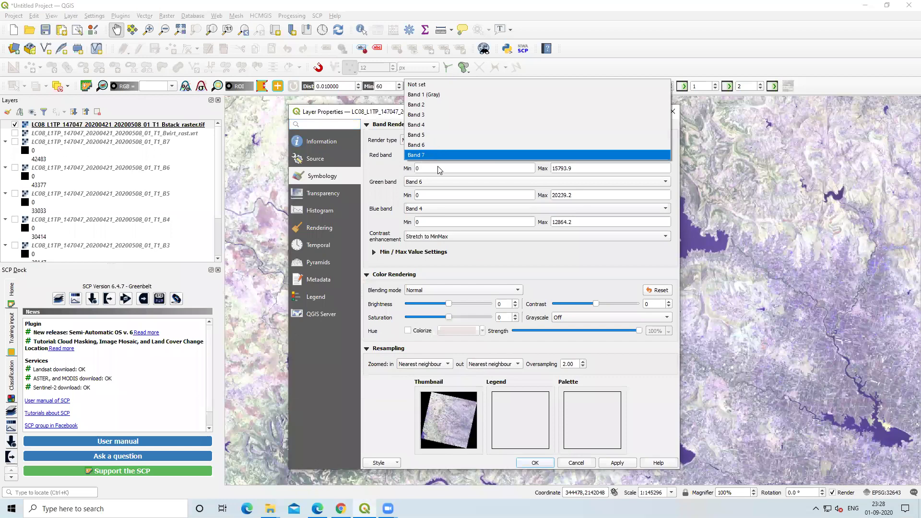
click(431, 145)
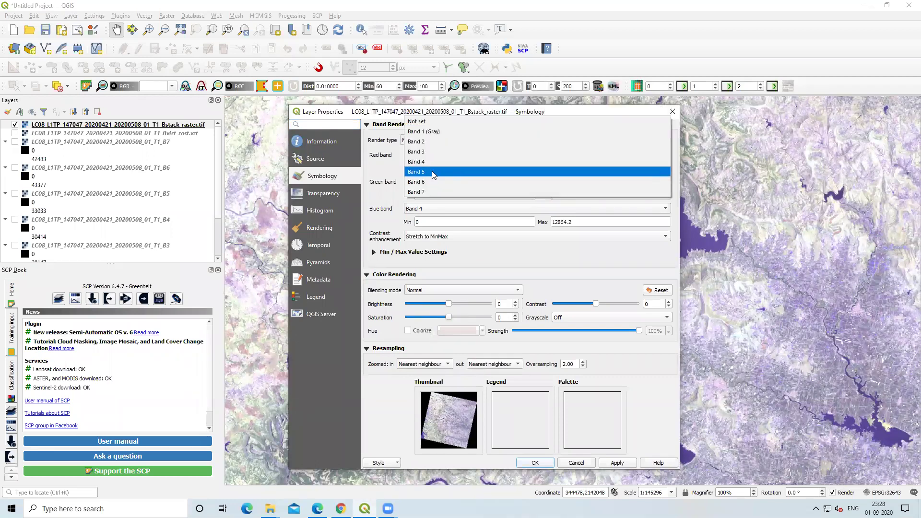
click(432, 171)
click(432, 214)
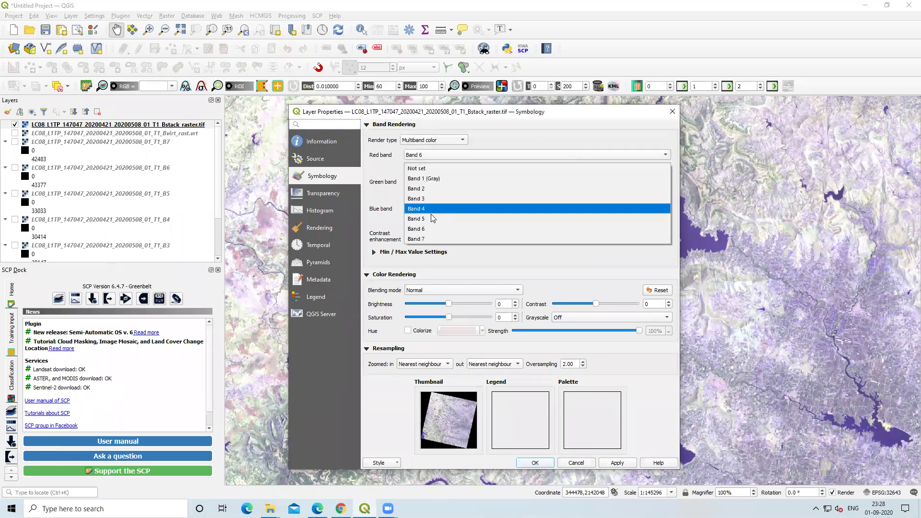
click(430, 187)
click(617, 463)
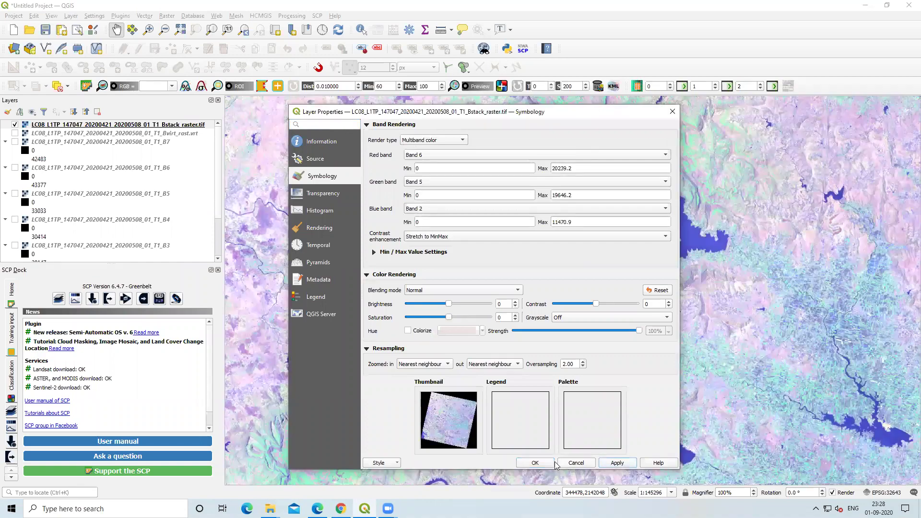
click(535, 463)
Examine the farmland around the large eastern reservoir and its rivers in the agriculture composite
drag(609, 303, 656, 317)
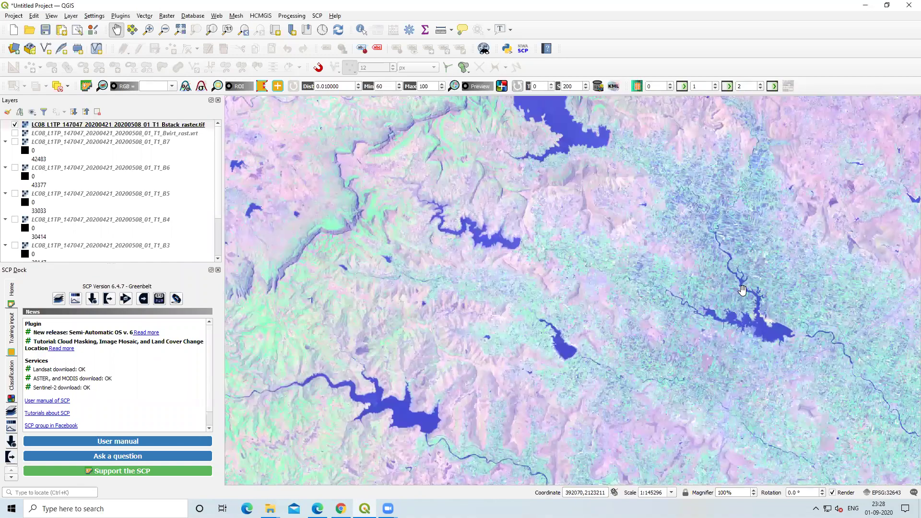
scroll(742, 277, up, 2)
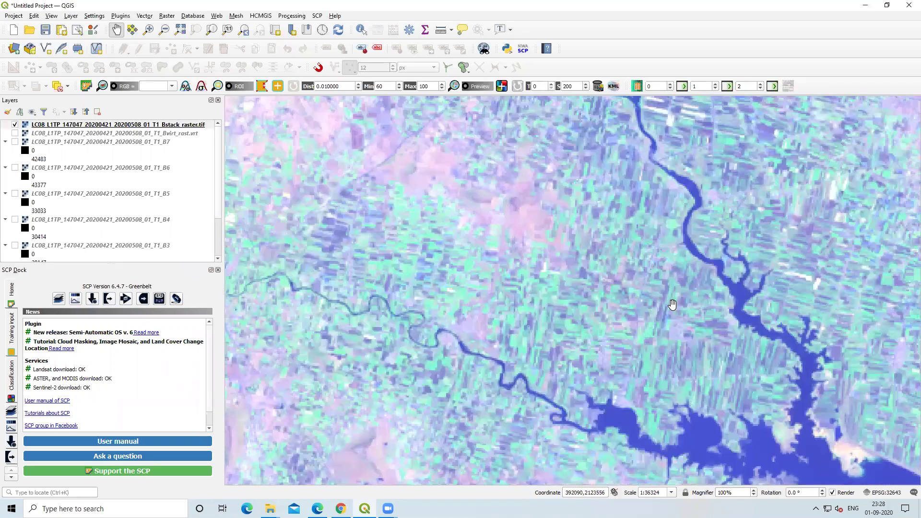
drag(731, 369, 603, 271)
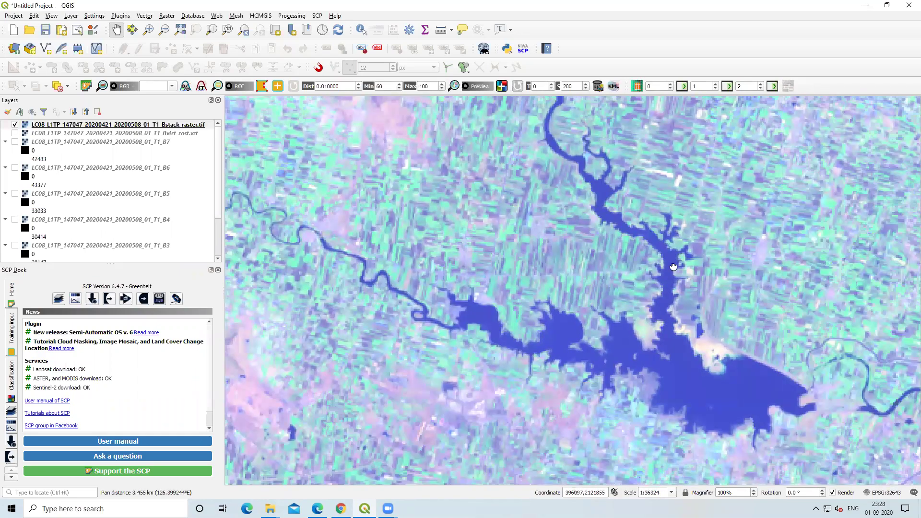
drag(742, 295, 581, 213)
drag(643, 348, 652, 148)
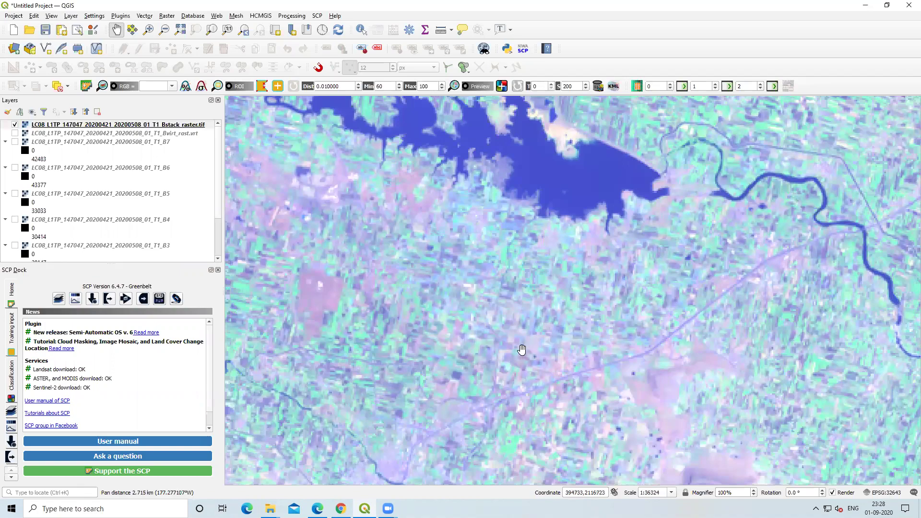
drag(531, 344, 667, 341)
Look up the Geology band combination on the Landsat 8 bands web page in Chrome
key(alt+Tab)
scroll(518, 349, down, 5)
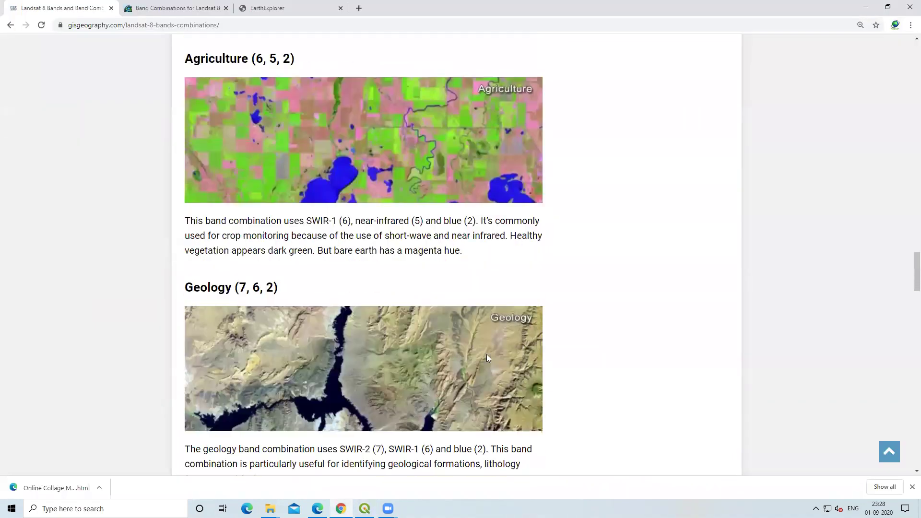
drag(227, 193, 300, 191)
click(300, 192)
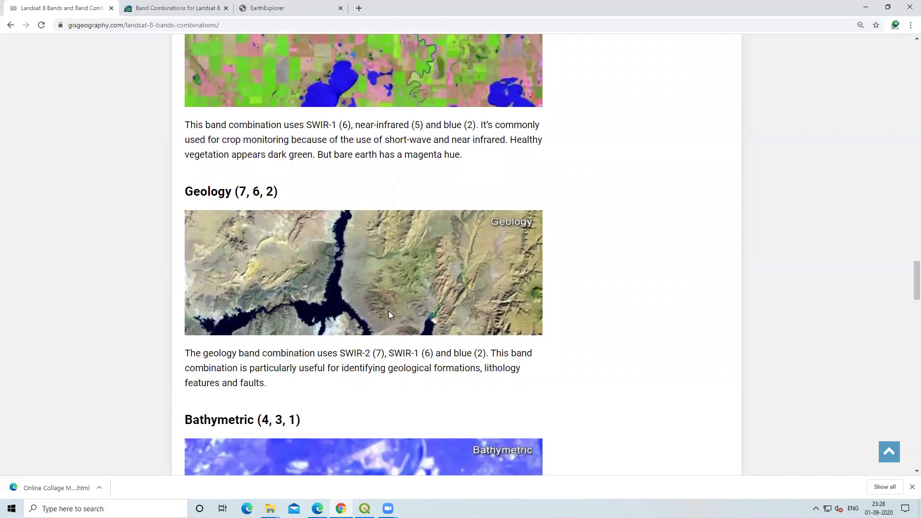
Switch to QGIS and apply the geology combination to the stacked raster: Band 7 as red, Band 6 as green and Band 2 as blue
key(alt+Tab)
right_click(99, 125)
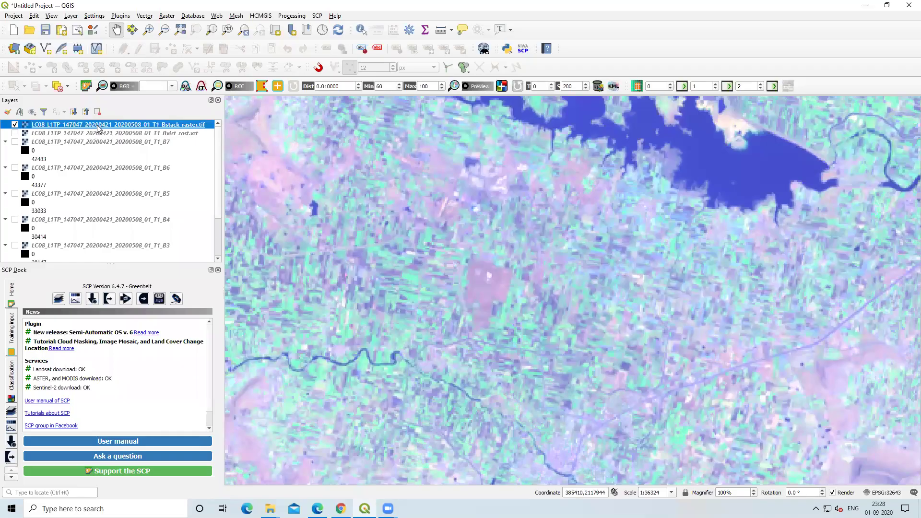
click(167, 297)
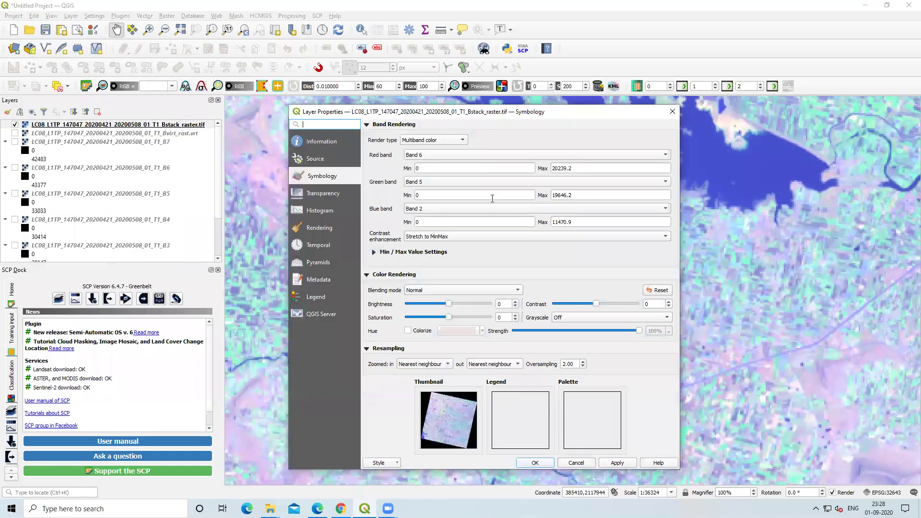
click(466, 157)
click(455, 166)
click(451, 185)
click(446, 192)
click(444, 207)
click(440, 210)
click(616, 463)
click(535, 463)
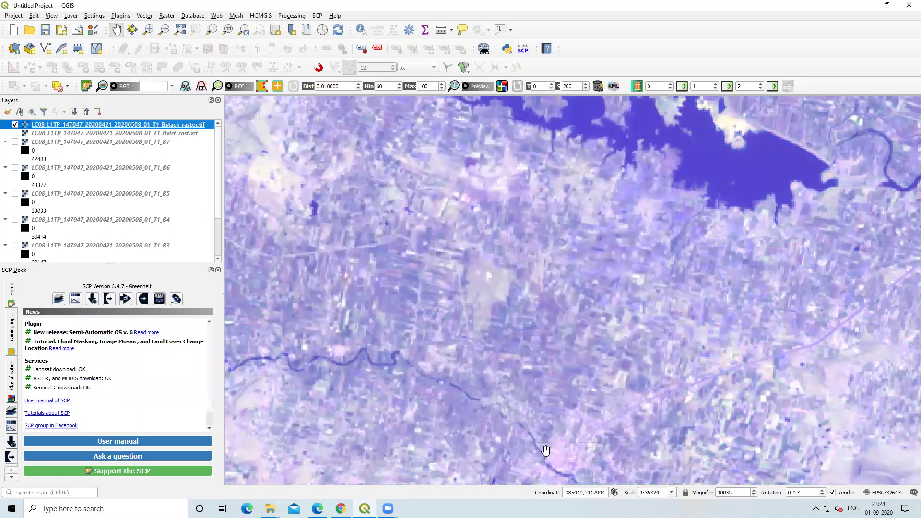
Examine the geology composite at pixel level near the reservoir and across the western hills and escarpment
drag(630, 327, 573, 328)
scroll(578, 329, up, 4)
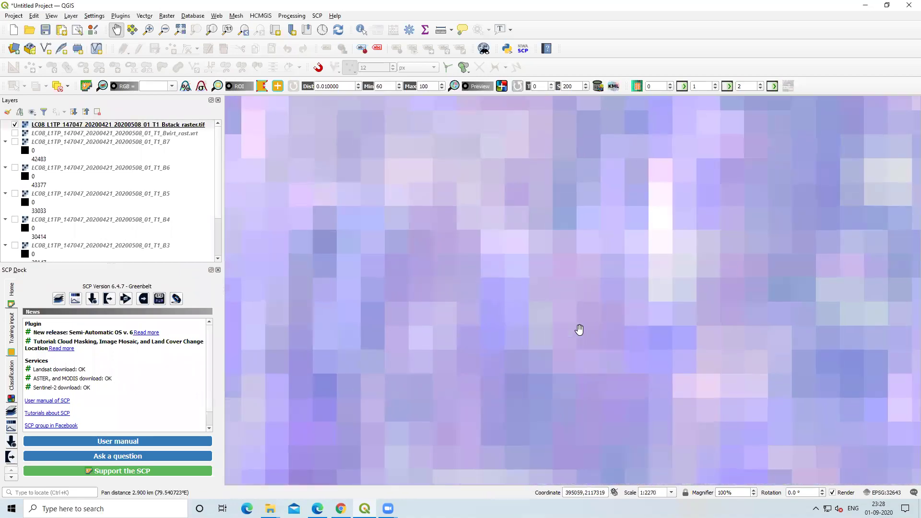
scroll(580, 329, down, 4)
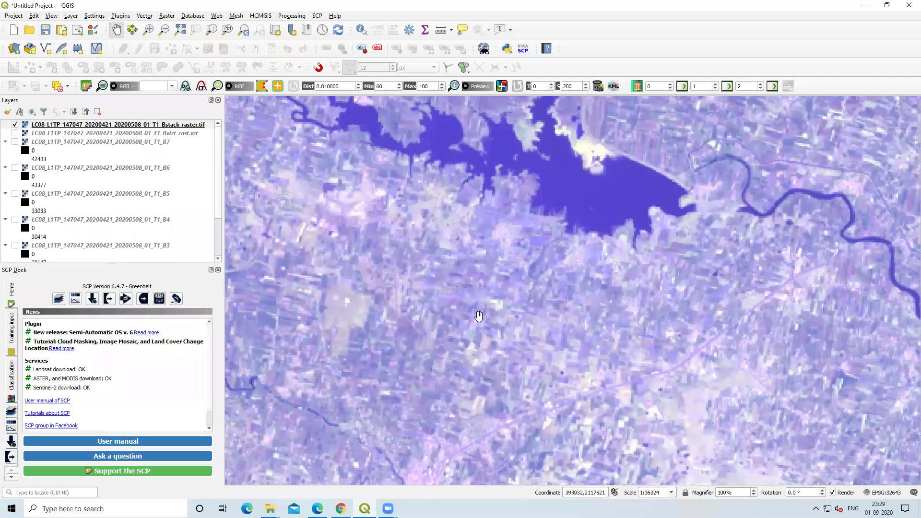
drag(477, 319, 655, 355)
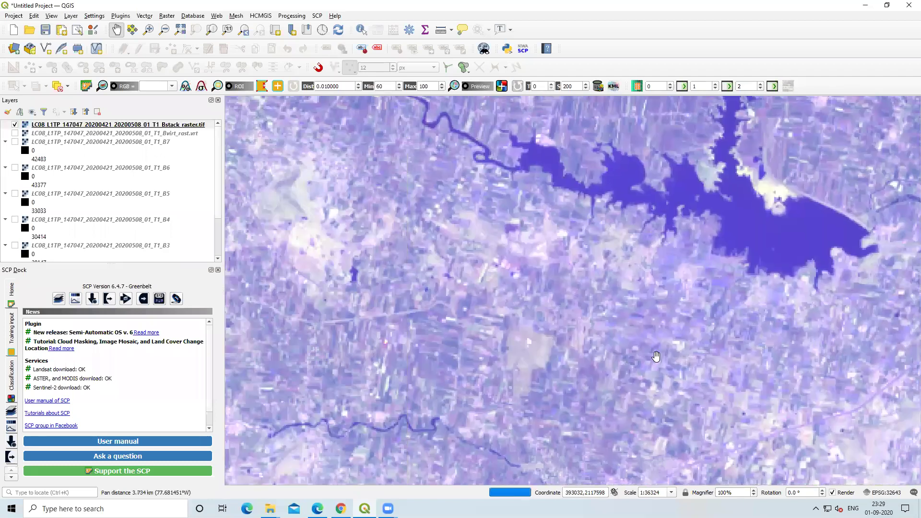
scroll(653, 356, down, 3)
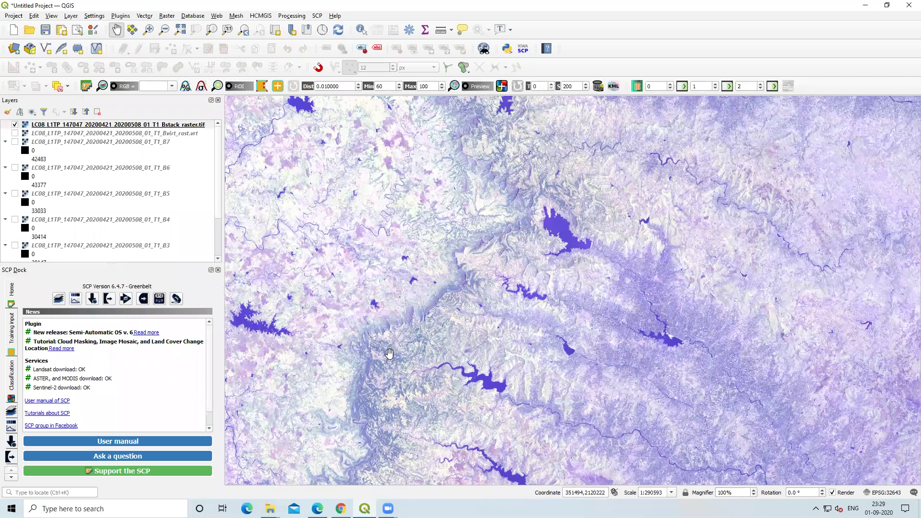
drag(374, 381, 489, 224)
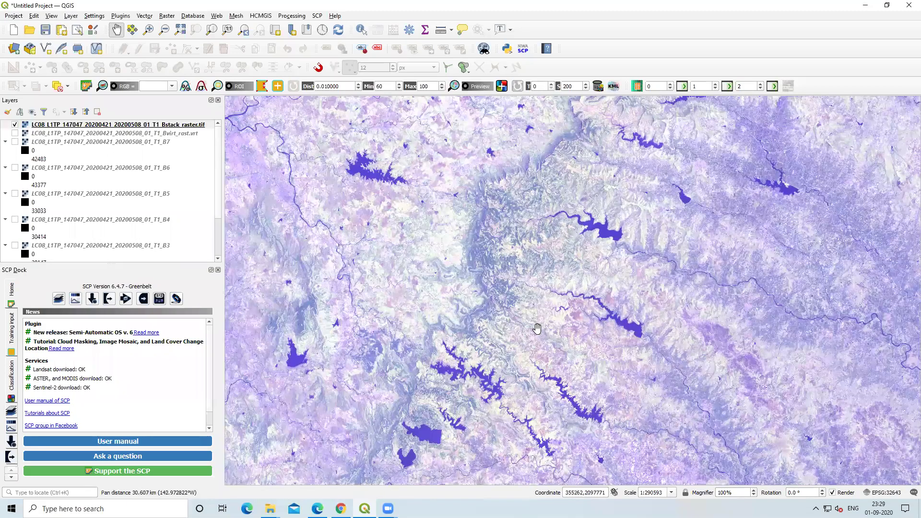
drag(464, 359, 493, 258)
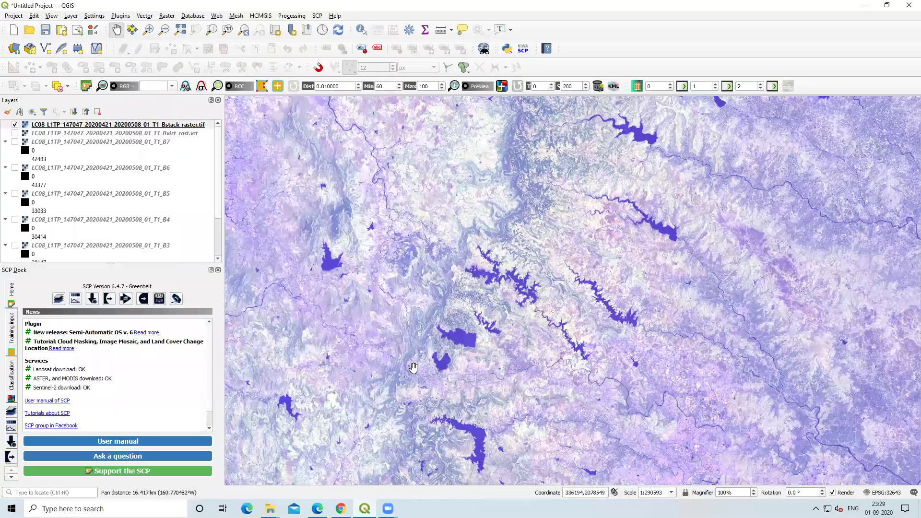
Review the Bathymetric, Panchromatic and remaining sections of the Landsat 8 bands web page in Chrome
key(alt+Tab)
scroll(431, 343, down, 6)
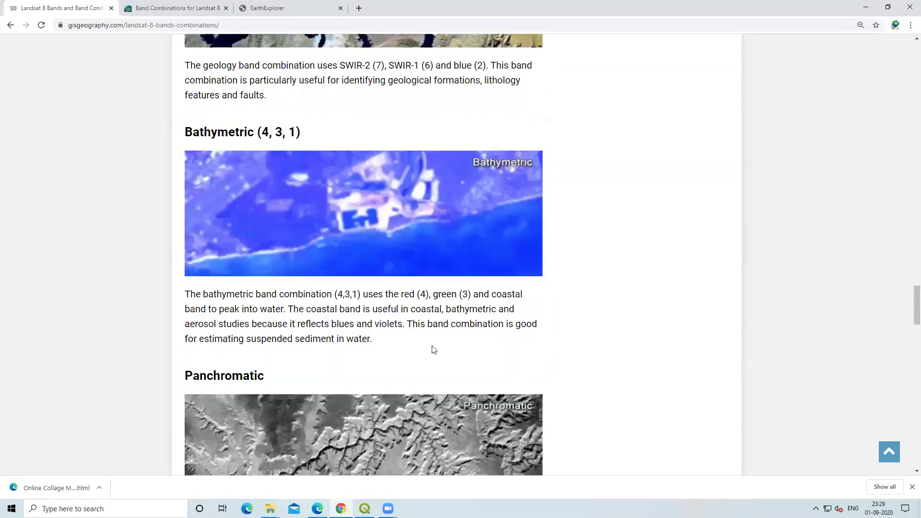
scroll(329, 309, down, 9)
scroll(366, 331, down, 6)
scroll(366, 338, up, 11)
scroll(363, 334, up, 15)
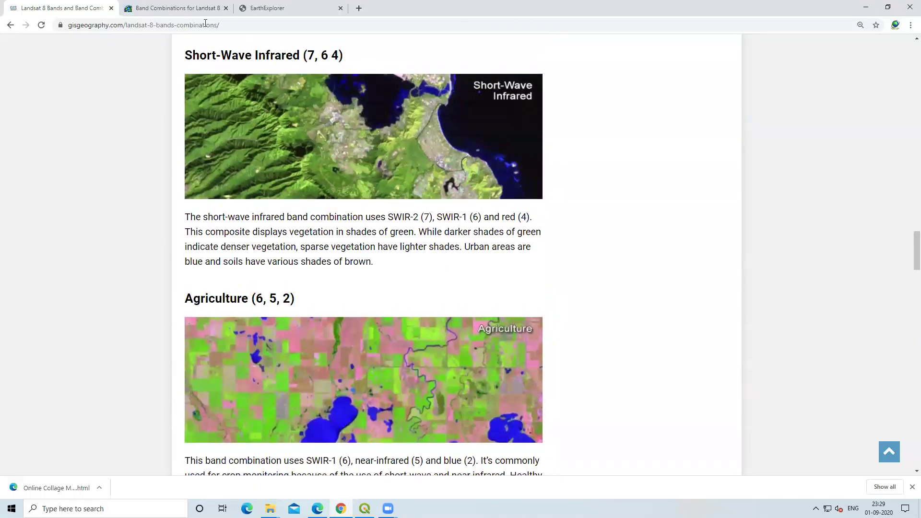
Open the ArcGIS Blog article on Landsat 8 and review its Agriculture, Atmospheric Penetration, Healthy Vegetation and Land/Water band combinations
click(192, 8)
scroll(358, 288, down, 2)
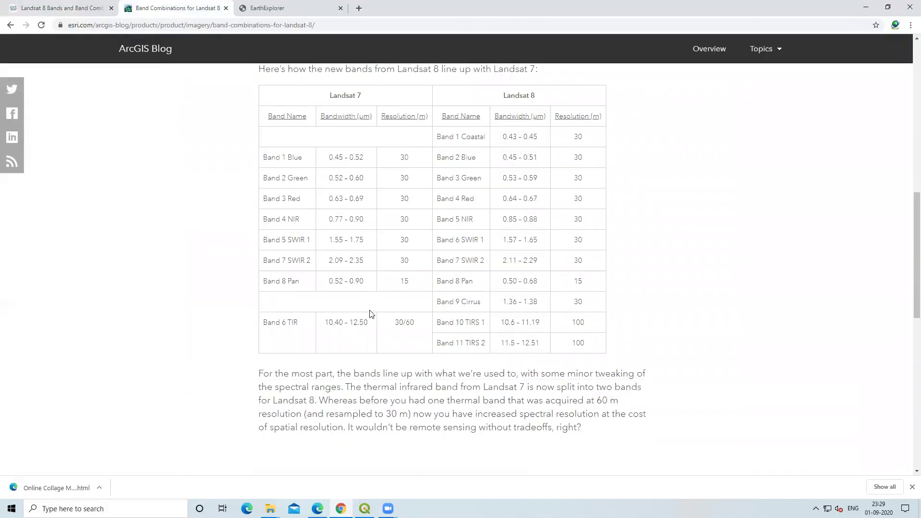
scroll(370, 313, up, 7)
drag(498, 252, 526, 258)
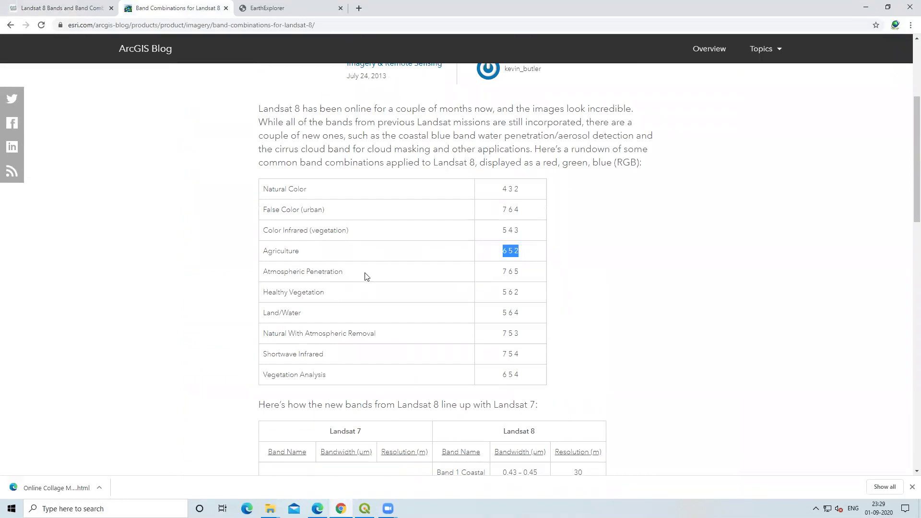
drag(498, 275, 520, 275)
click(504, 299)
drag(499, 296, 524, 296)
click(528, 307)
drag(500, 317, 520, 314)
click(528, 314)
Review the Vegetation Analysis band combination in the ArcGIS Blog table and return to the start of the article
scroll(342, 301, down, 1)
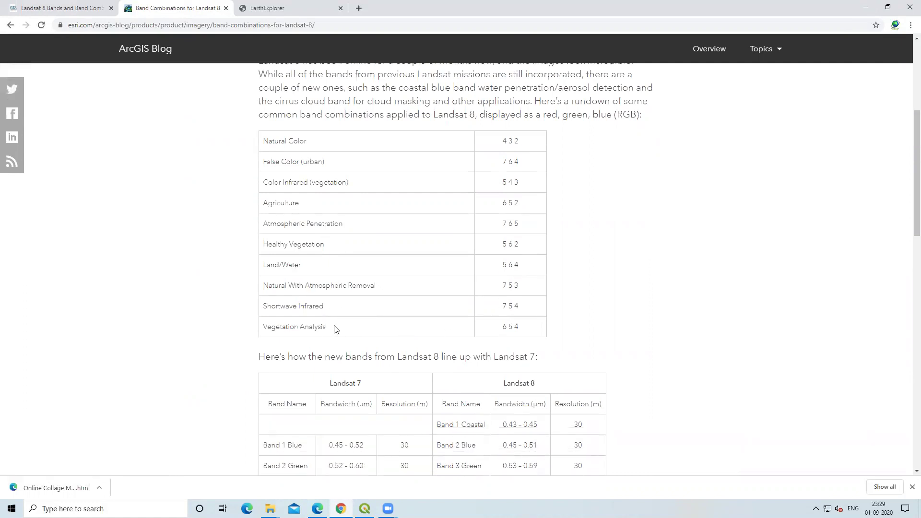
drag(499, 327, 541, 333)
click(541, 333)
scroll(480, 262, up, 5)
scroll(273, 245, down, 1)
scroll(237, 176, up, 1)
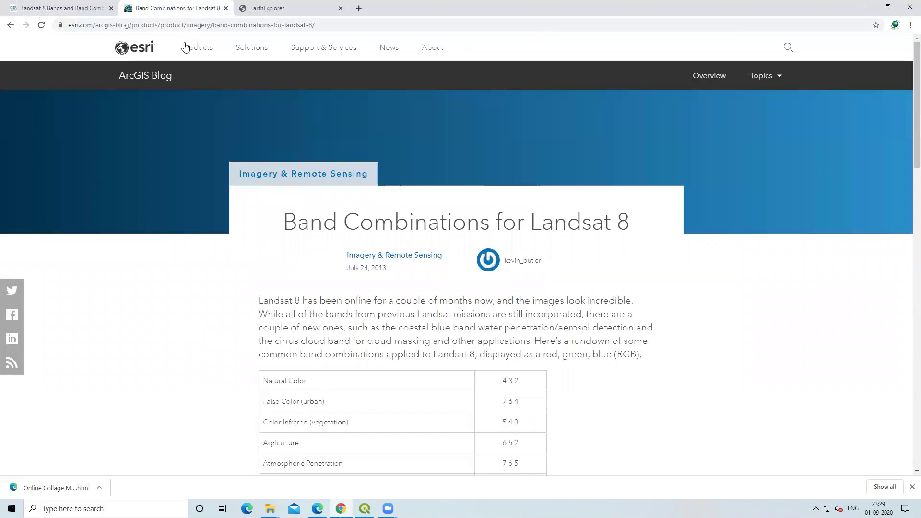
Return to the GISGeography page on Landsat 8 bands and go to the beginning of the article
click(79, 10)
scroll(271, 146, up, 20)
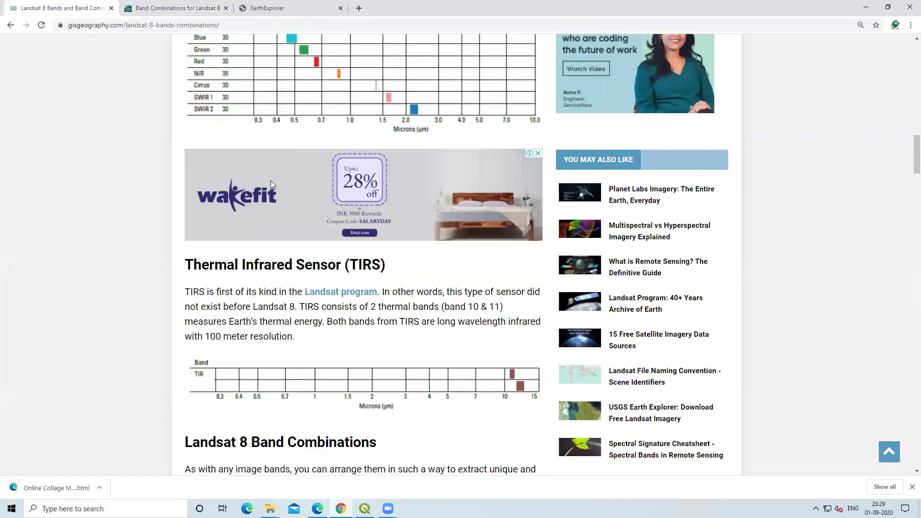
scroll(261, 162, up, 6)
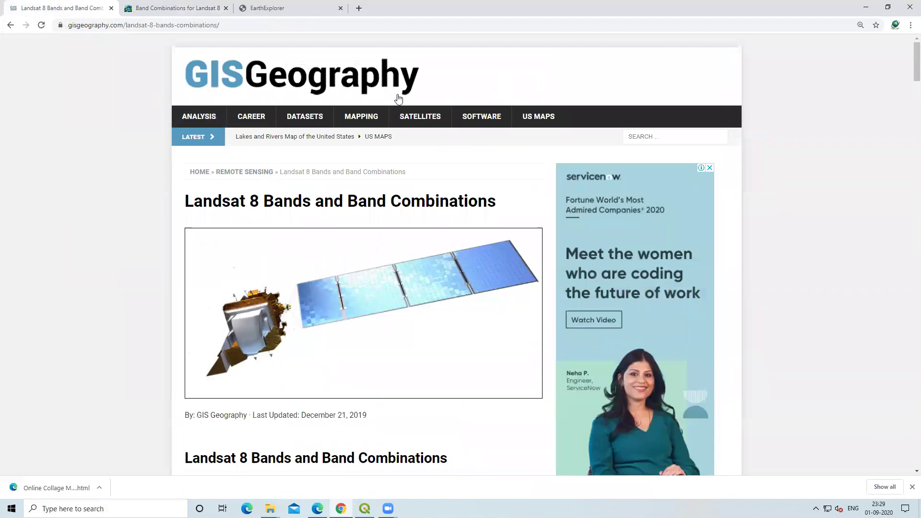
Review the Landsat 8 bands table on the GISGeography page and the band combination tables in the ArcGIS Blog article
scroll(317, 211, down, 1)
scroll(317, 210, down, 15)
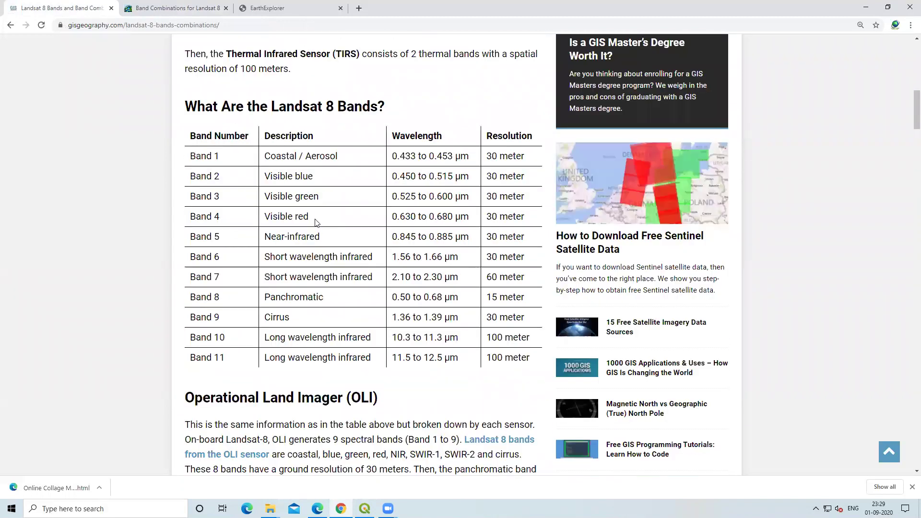
scroll(275, 196, up, 8)
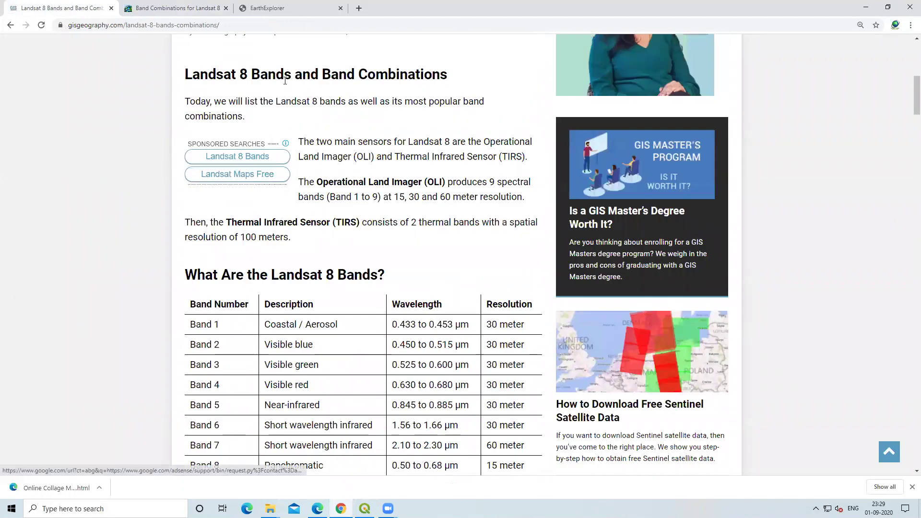
click(164, 8)
scroll(354, 294, down, 9)
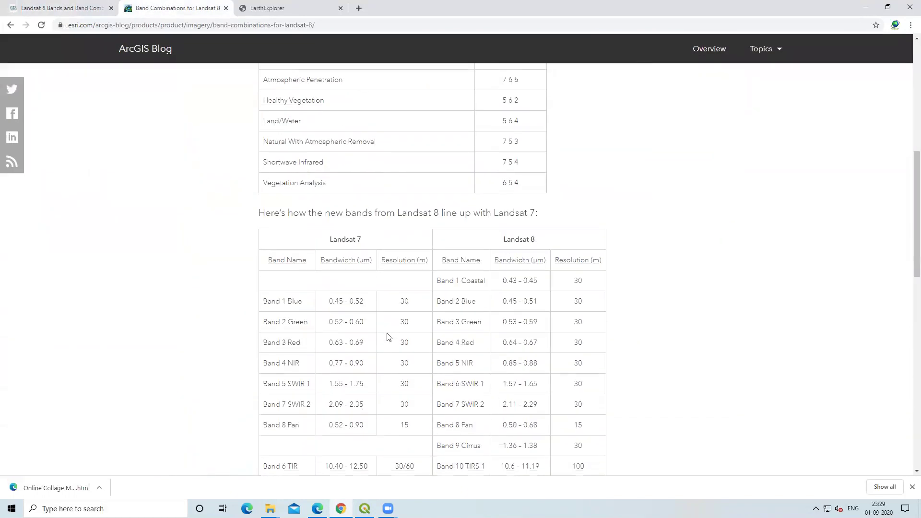
scroll(389, 337, up, 8)
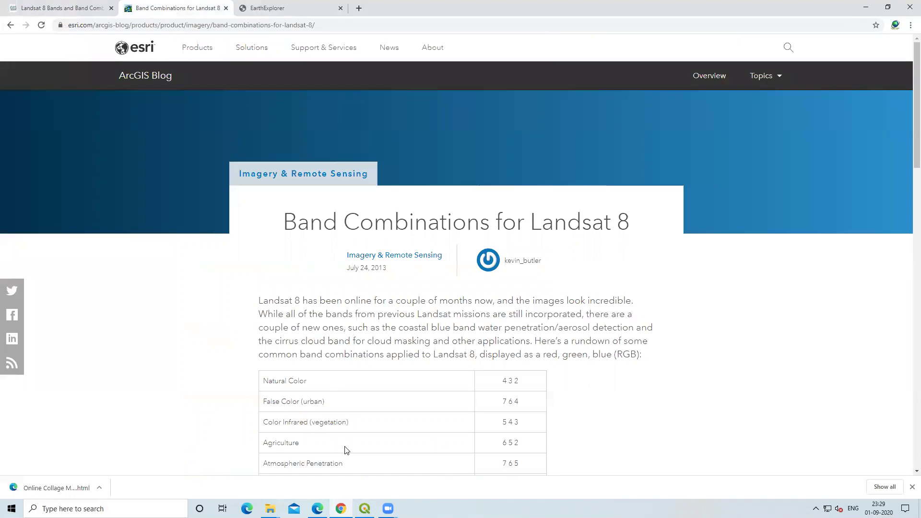
Switch to QGIS, open the symbology properties of the stacked raster layer and assign Band 5 to the red channel
click(364, 509)
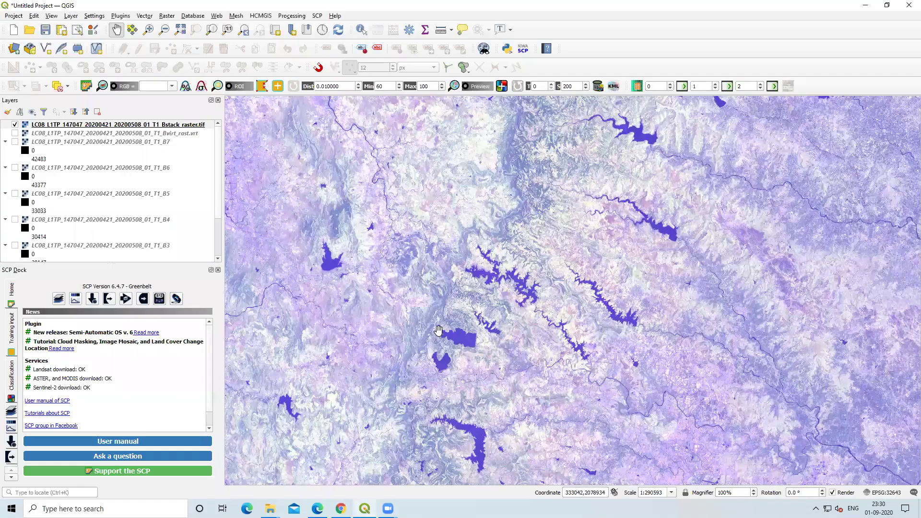
click(101, 126)
right_click(100, 125)
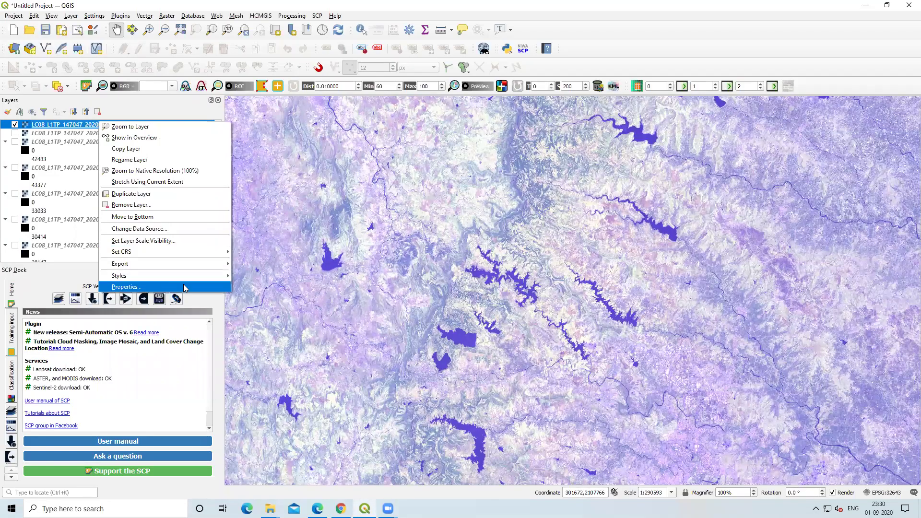
click(130, 286)
click(470, 154)
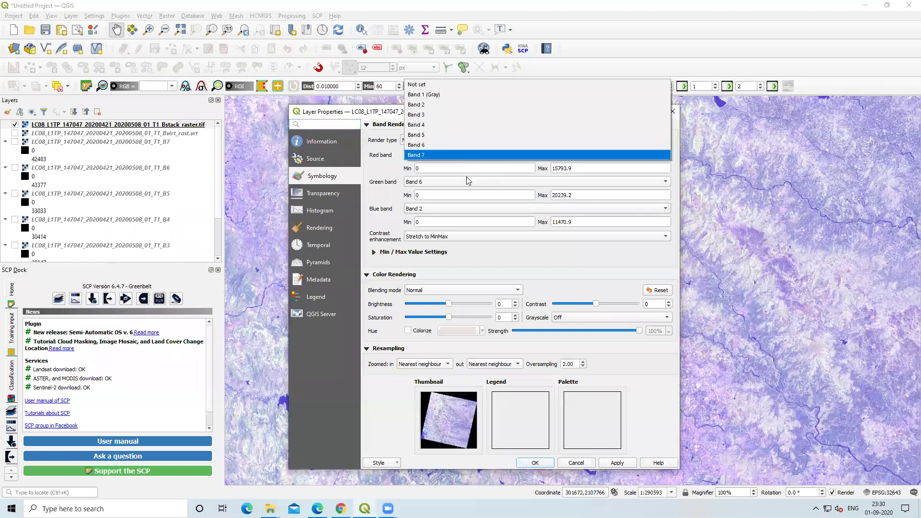
click(452, 138)
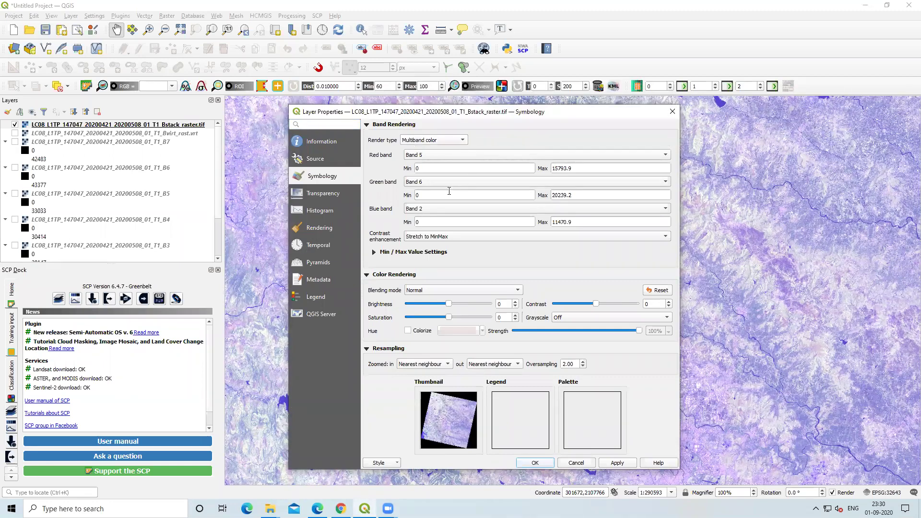
Assign Band 4 to the green channel and Band 2 to the blue channel of the stacked raster and apply the rendering
click(444, 181)
click(434, 159)
click(437, 213)
click(434, 214)
click(455, 207)
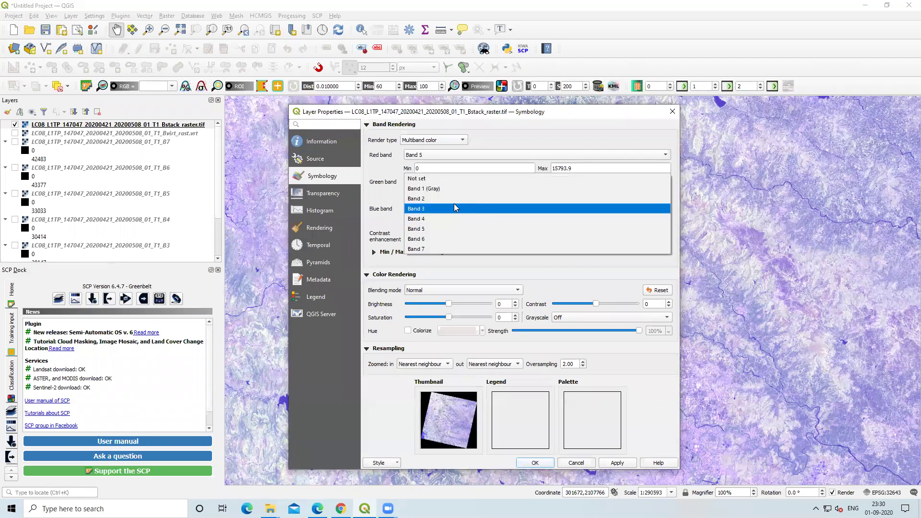
click(456, 198)
click(619, 464)
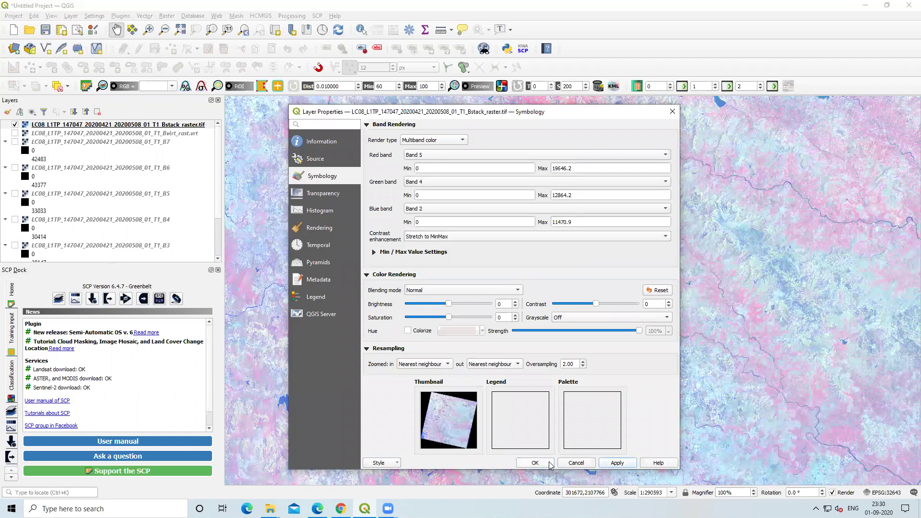
Reassign the blue channel's band for the stacked raster and accept the layer properties
click(451, 214)
click(448, 217)
click(535, 463)
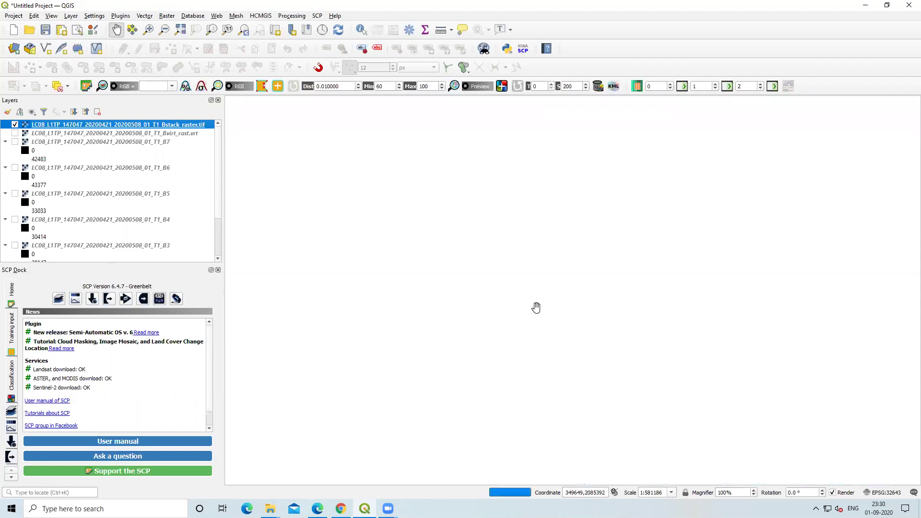